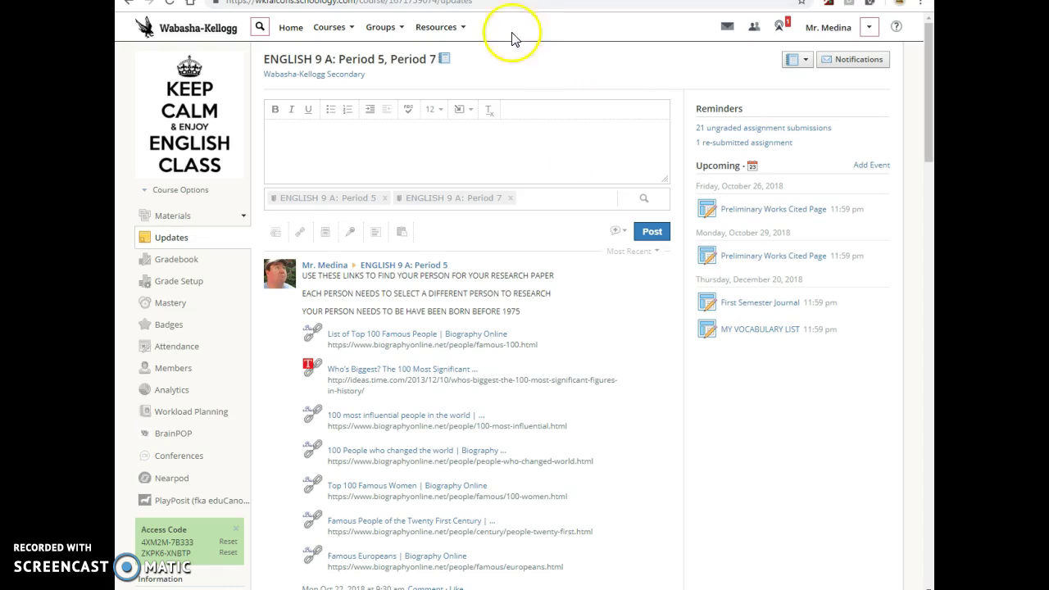
Open the Wabasha-Kellogg School District website in a new tab and follow its student quick link to the Electronic Library for MN.
key("ctrl+Tab")
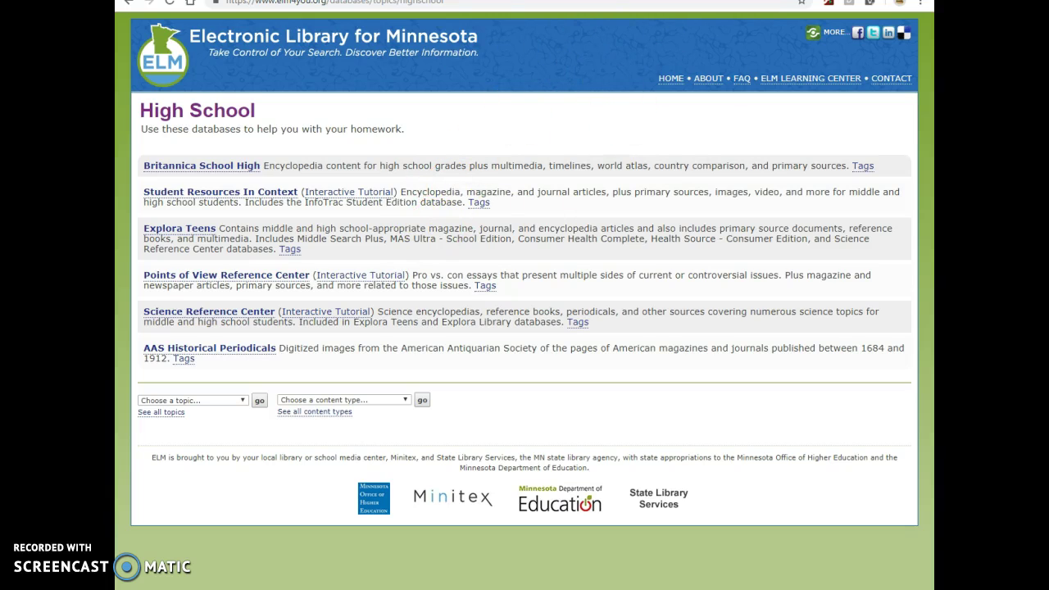
key("ctrl+t")
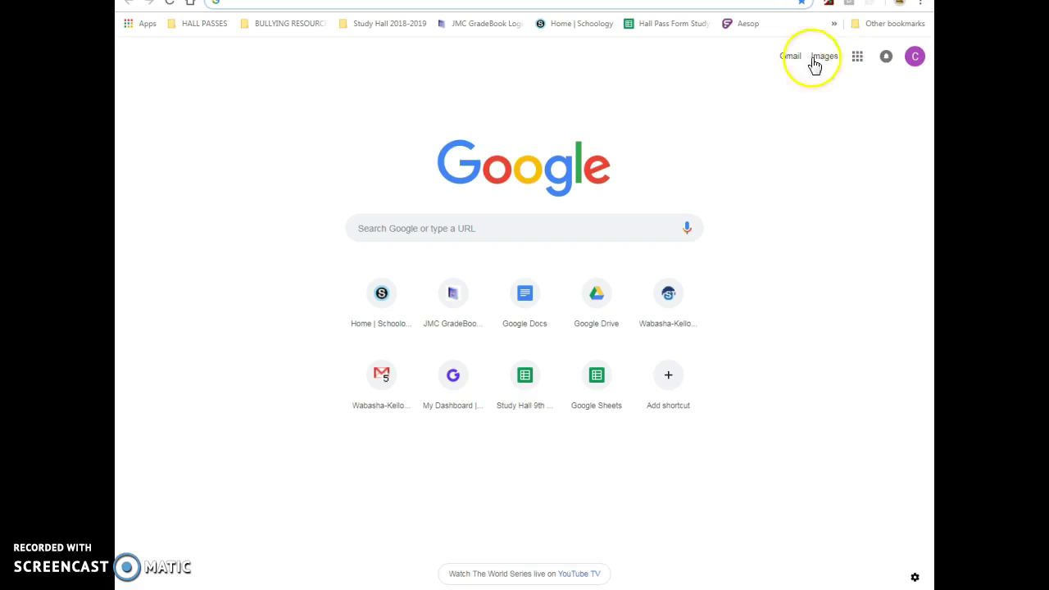
left_click(834, 22)
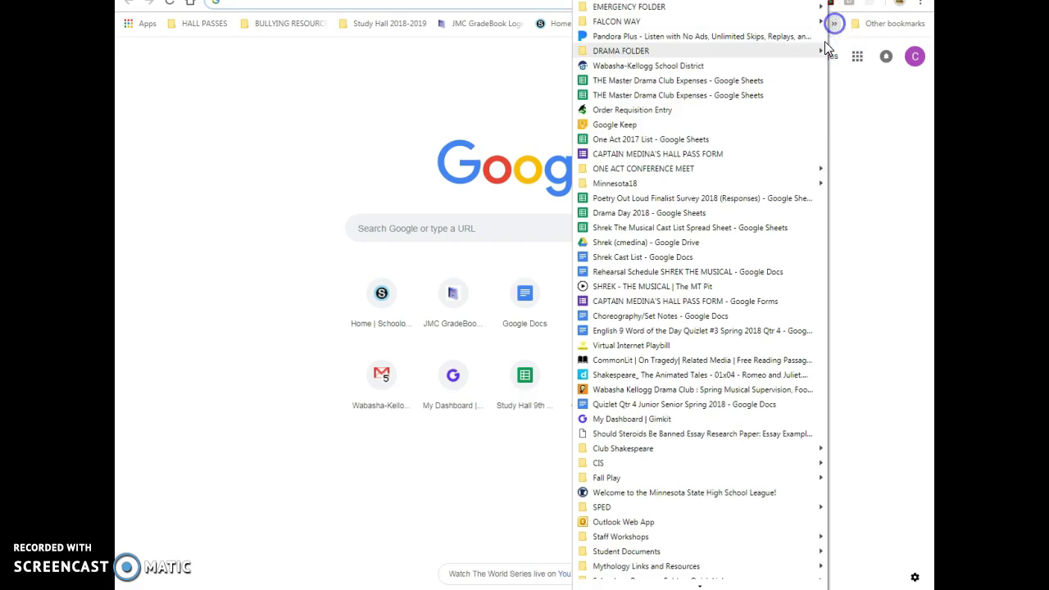
left_click(692, 66)
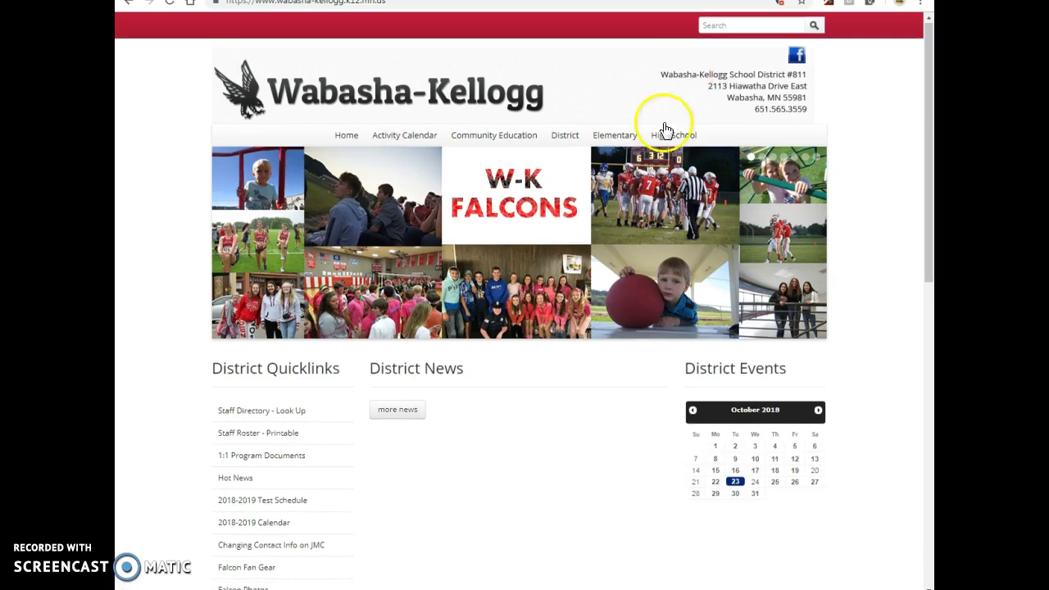
scroll(648, 155, "down", 8)
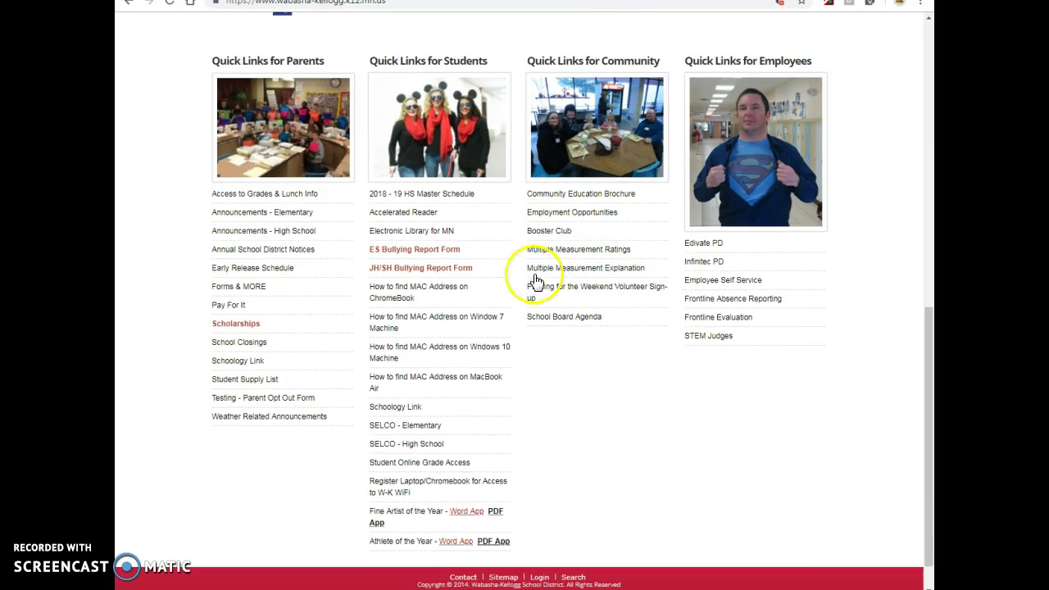
left_click(429, 235)
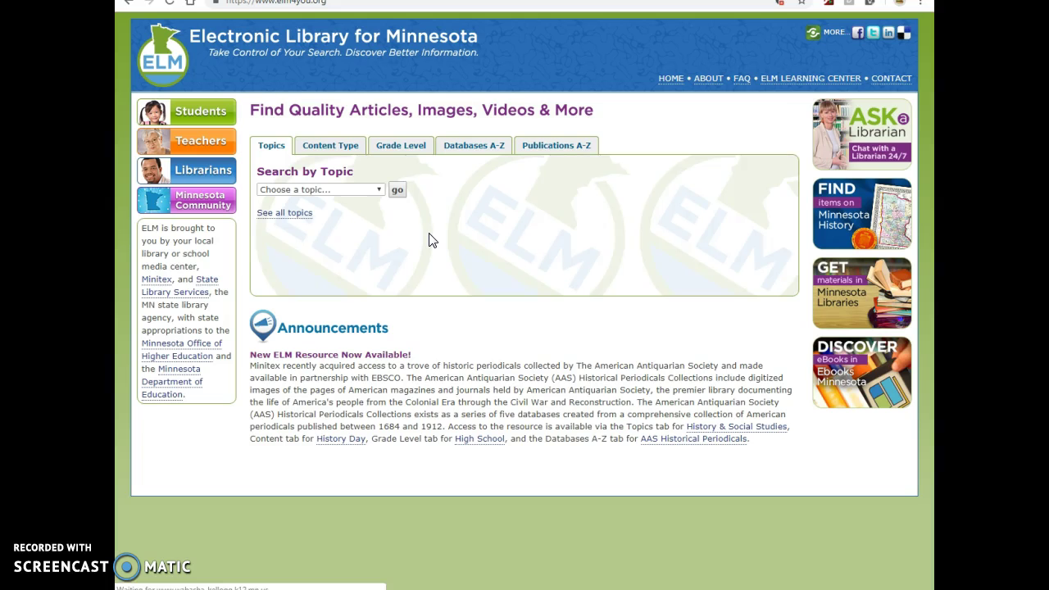
Go to the high school databases for students and open Student Resources In Context.
left_click(195, 111)
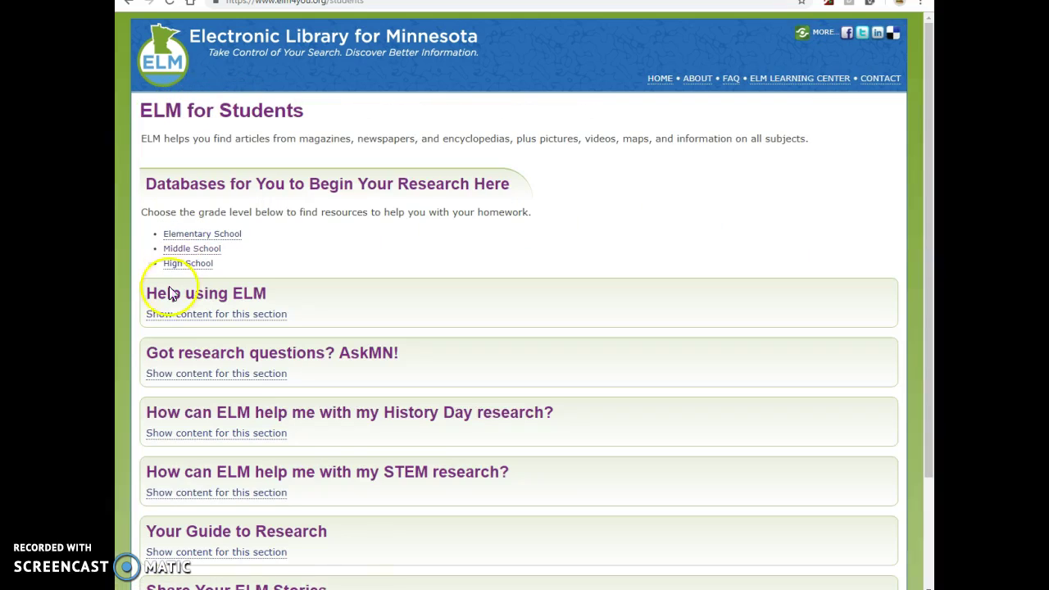
left_click(187, 264)
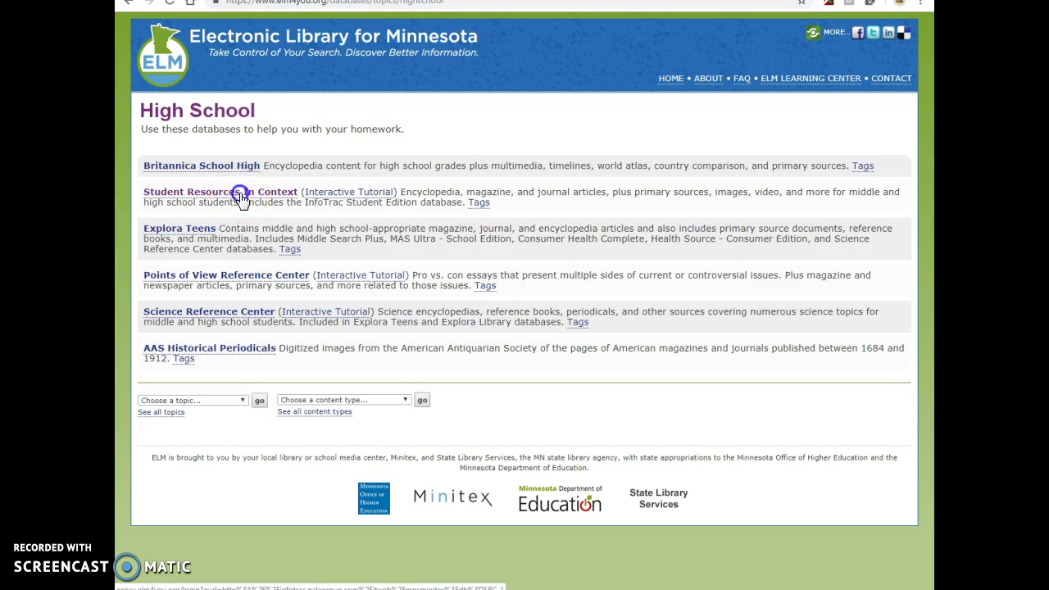
left_click(240, 197)
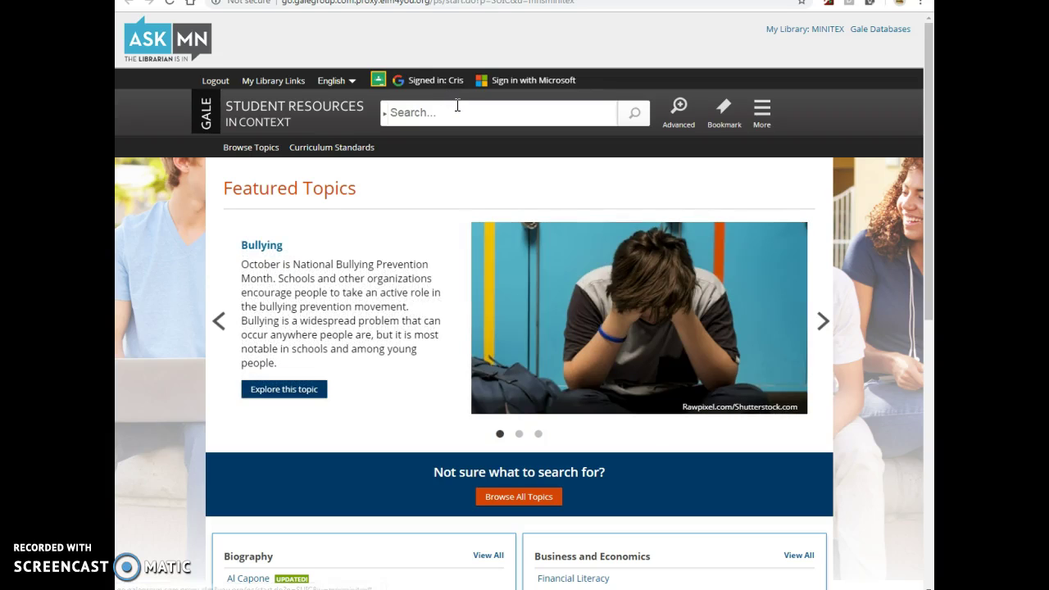
Search Student Resources In Context for "Charlemagne" using the suggested term.
left_click(456, 111)
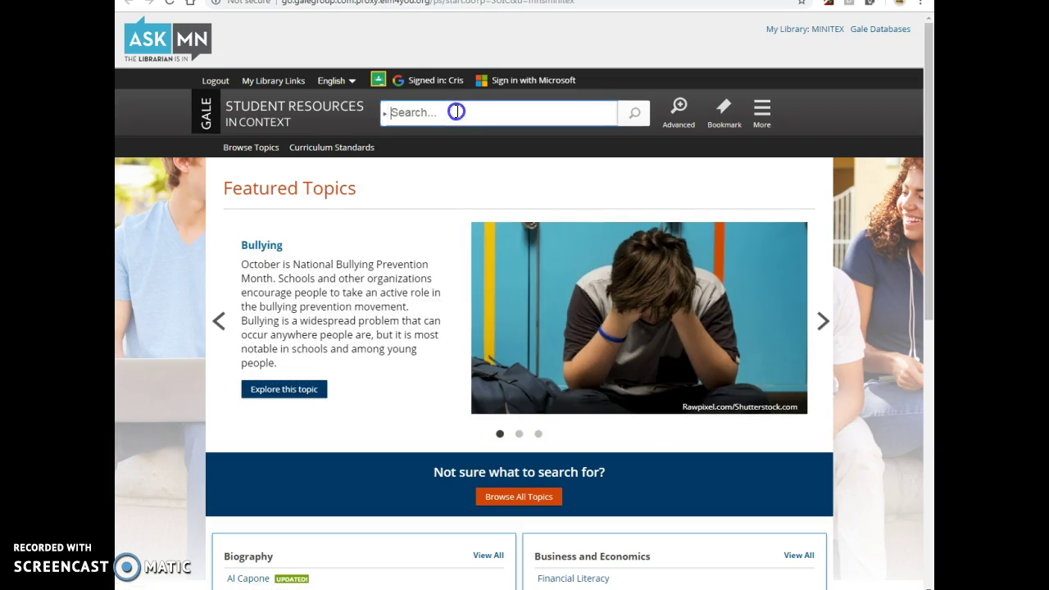
right_click(456, 112)
left_click(494, 191)
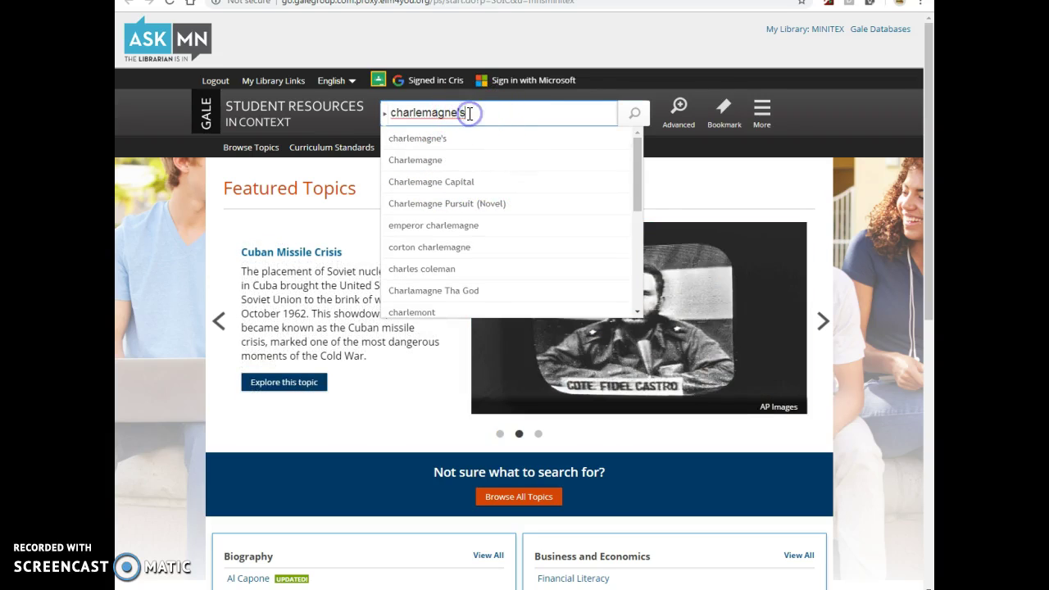
left_click(443, 160)
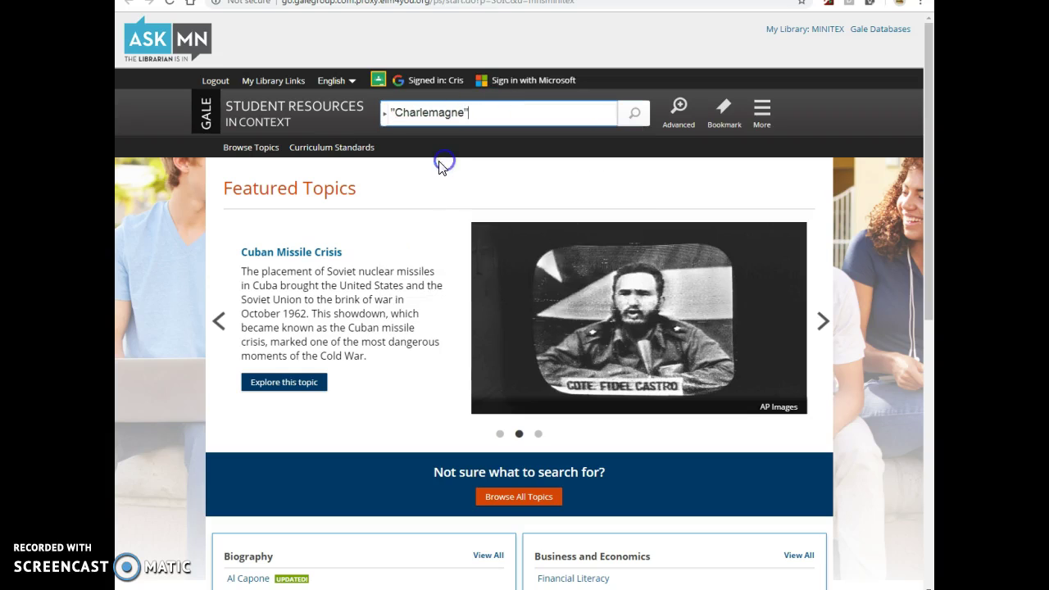
left_click(637, 119)
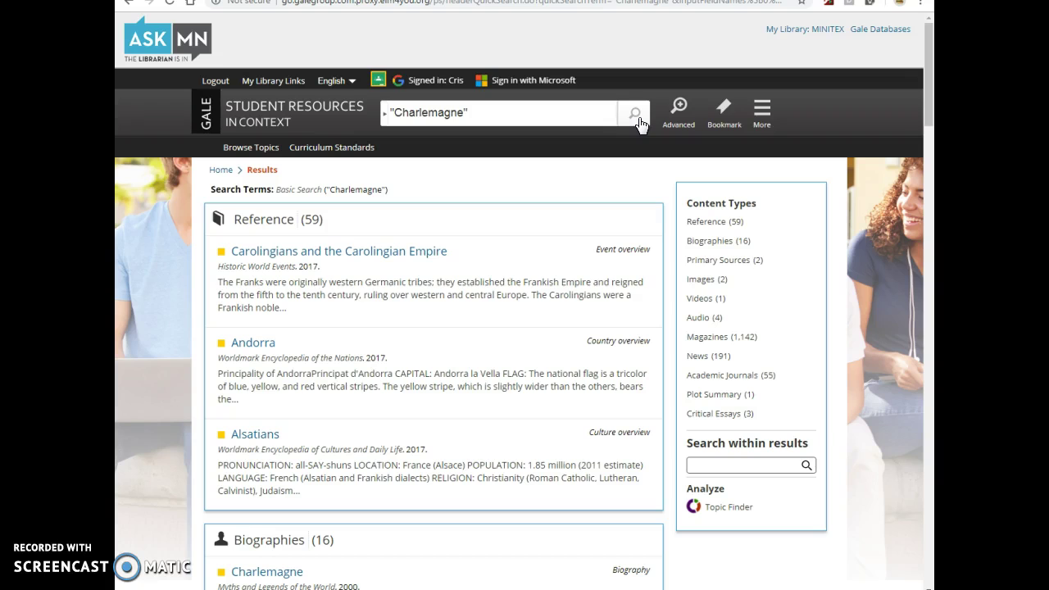
Examine the Charlemagne search results by content type, including biographies, primary sources, images, videos, audio and magazines.
scroll(643, 193, "down", 4)
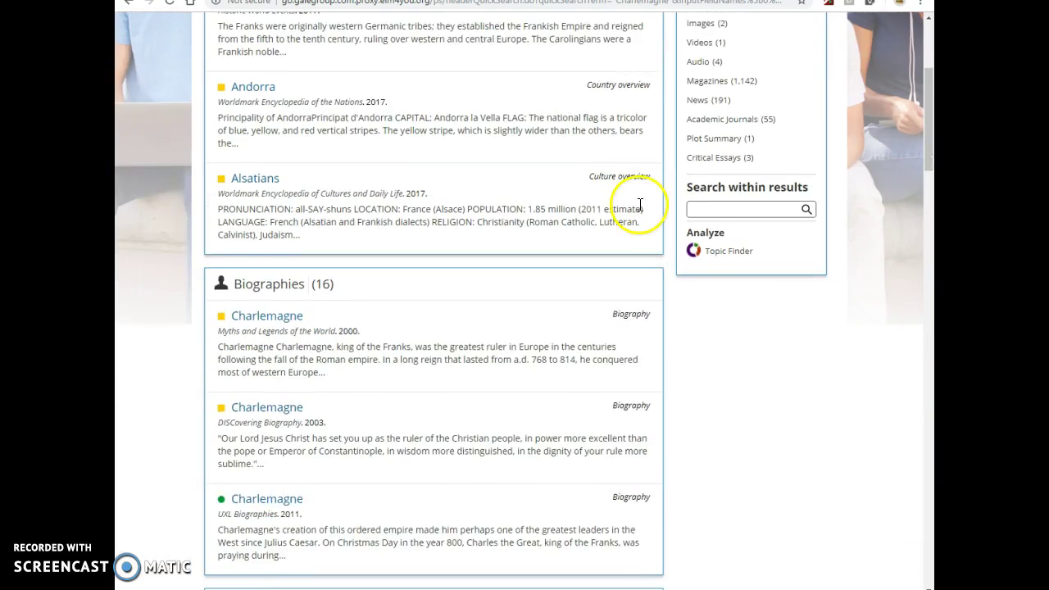
scroll(643, 197, "up", 4)
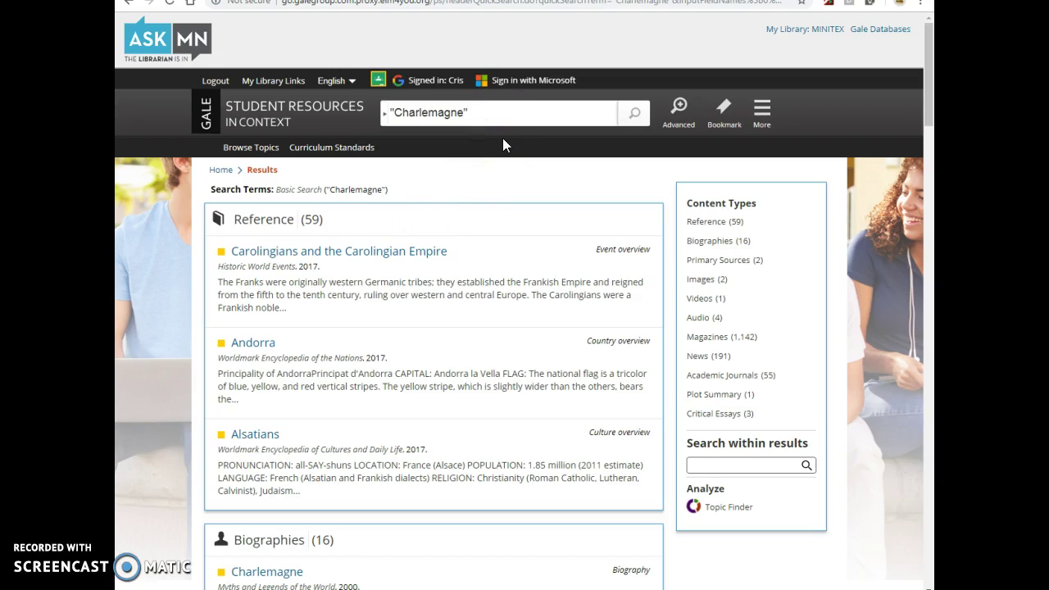
scroll(461, 319, "down", 4)
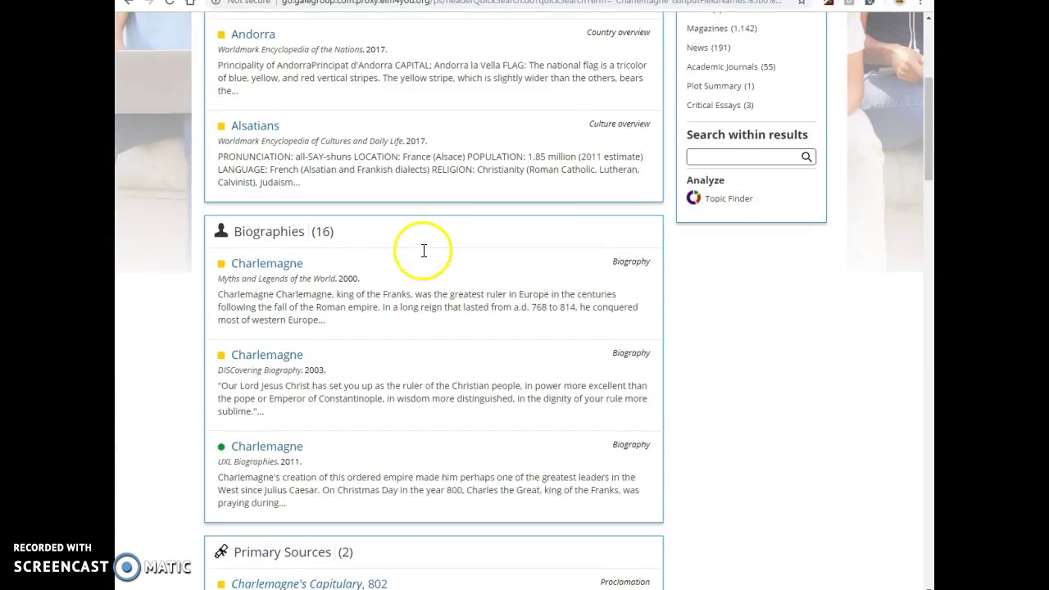
scroll(424, 250, "down", 3)
scroll(424, 257, "down", 8)
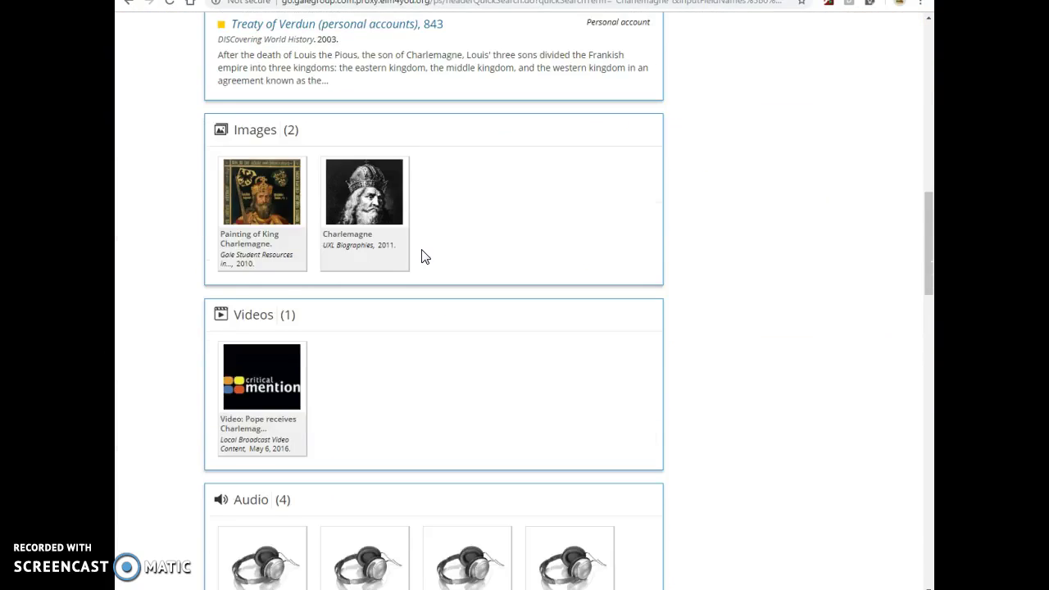
scroll(425, 257, "down", 2)
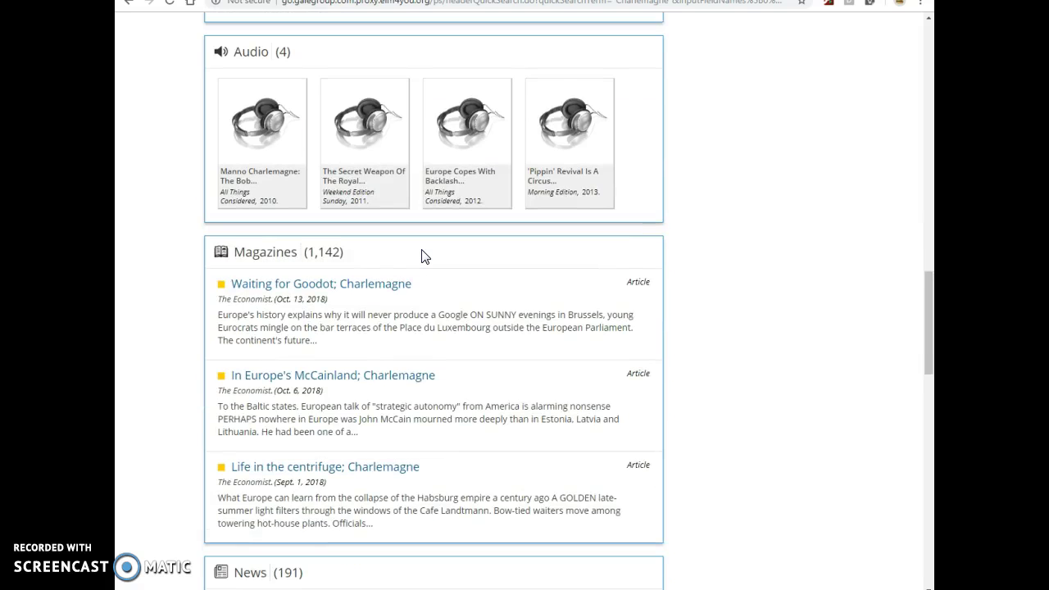
scroll(424, 257, "up", 6)
left_click(267, 199)
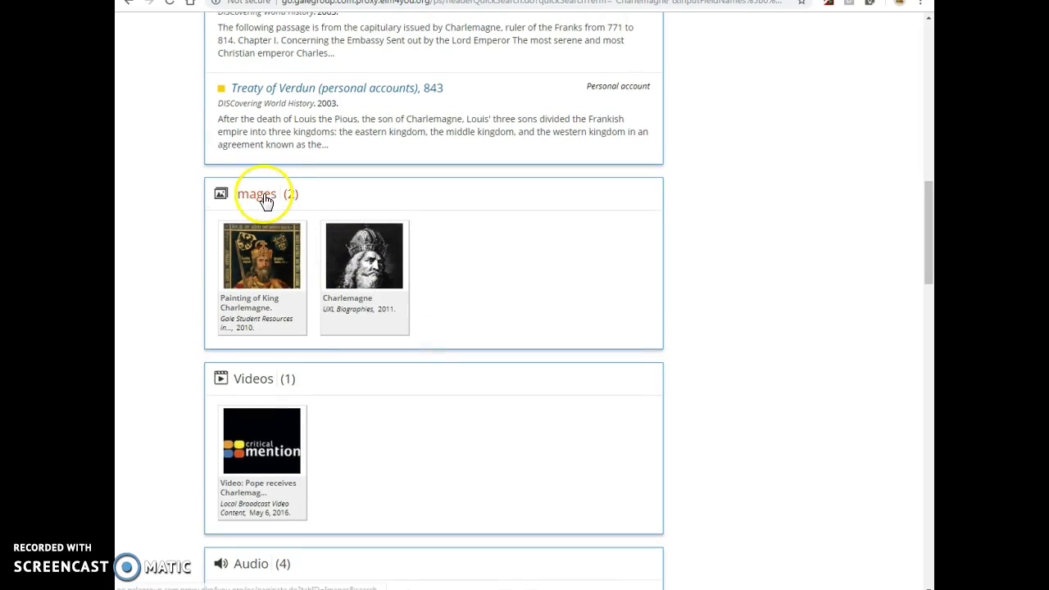
scroll(574, 279, "up", 8)
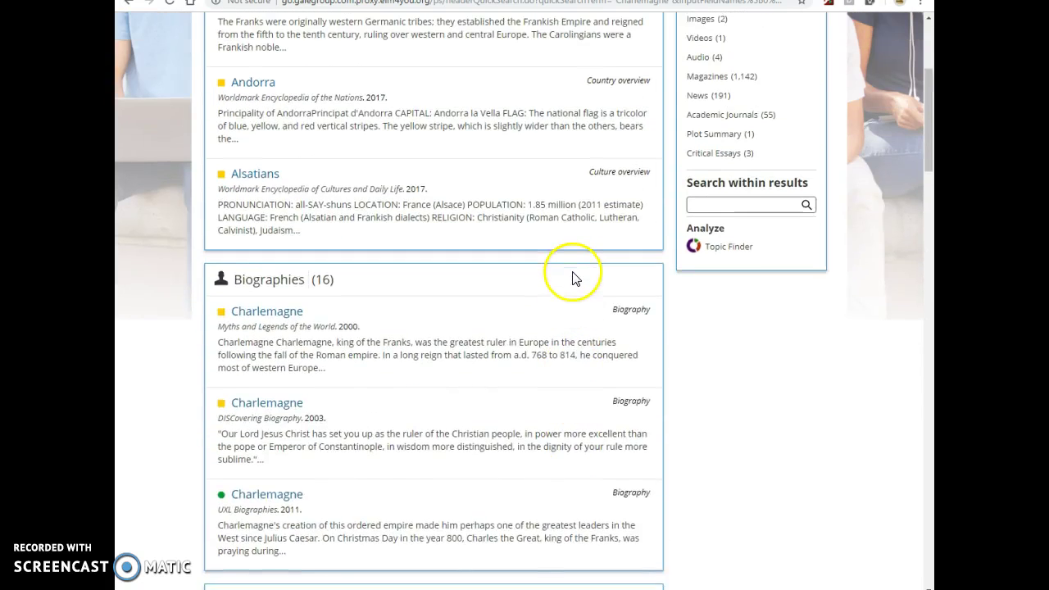
scroll(574, 274, "up", 2)
scroll(342, 276, "down", 2)
Open the Charlemagne biography from Myths and Legends of the World and skim the article through to its source citation.
left_click(271, 316)
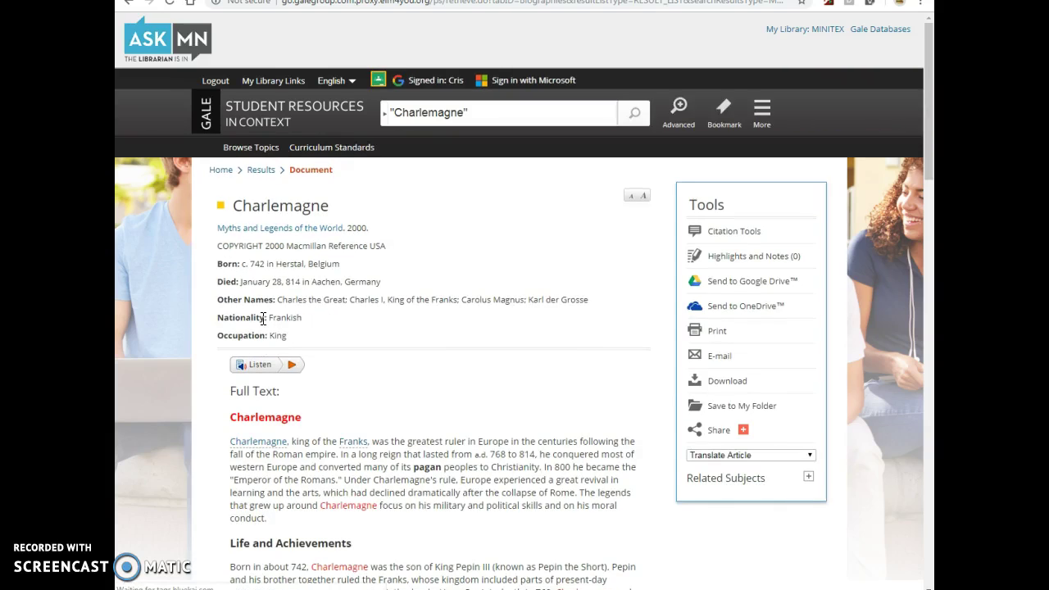
scroll(424, 271, "down", 3)
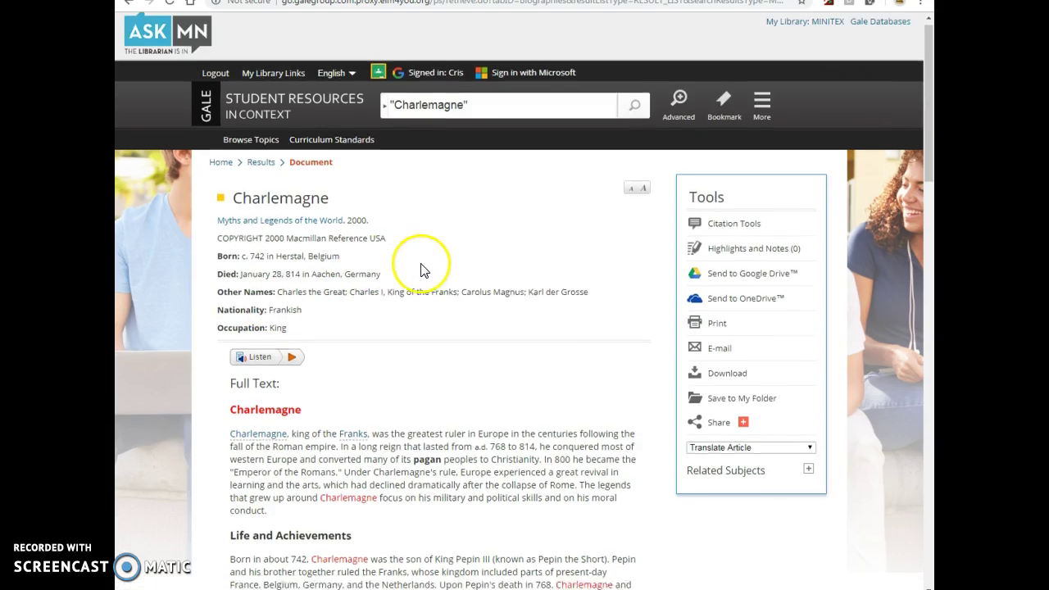
scroll(424, 270, "down", 12)
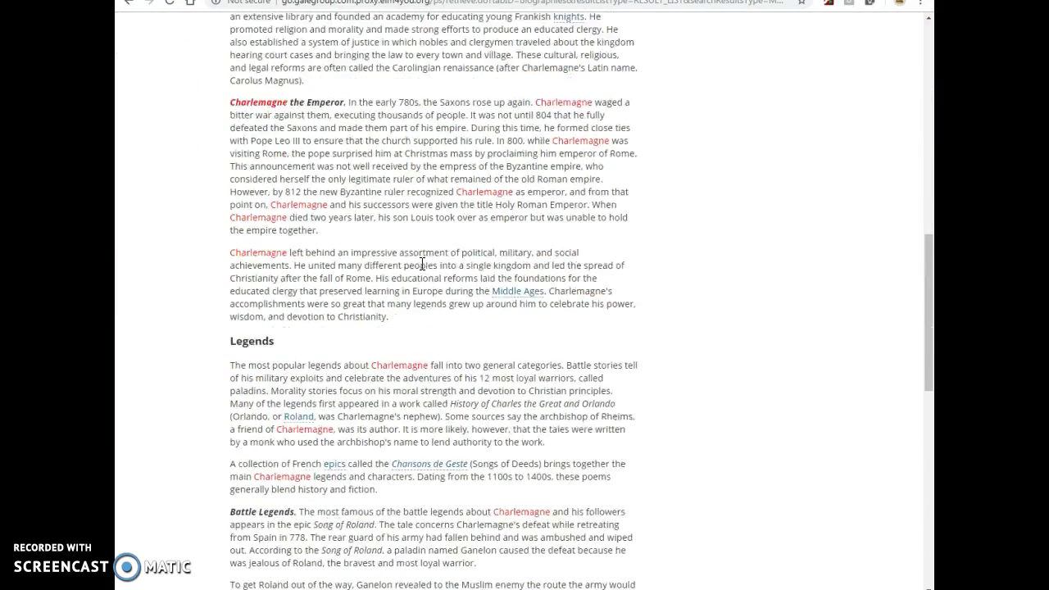
scroll(420, 270, "down", 4)
scroll(420, 266, "up", 12)
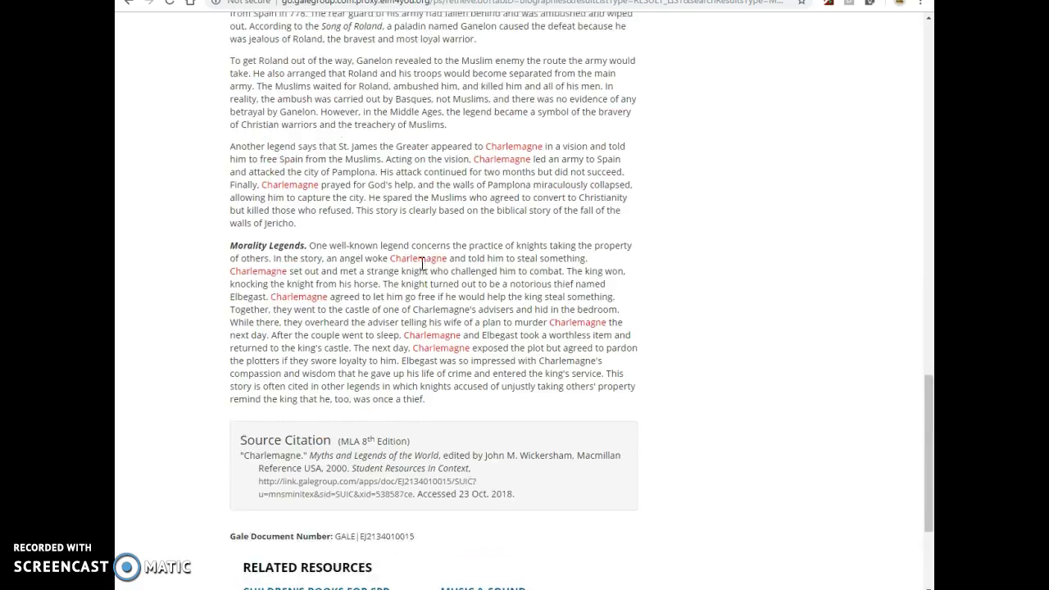
scroll(420, 266, "up", 9)
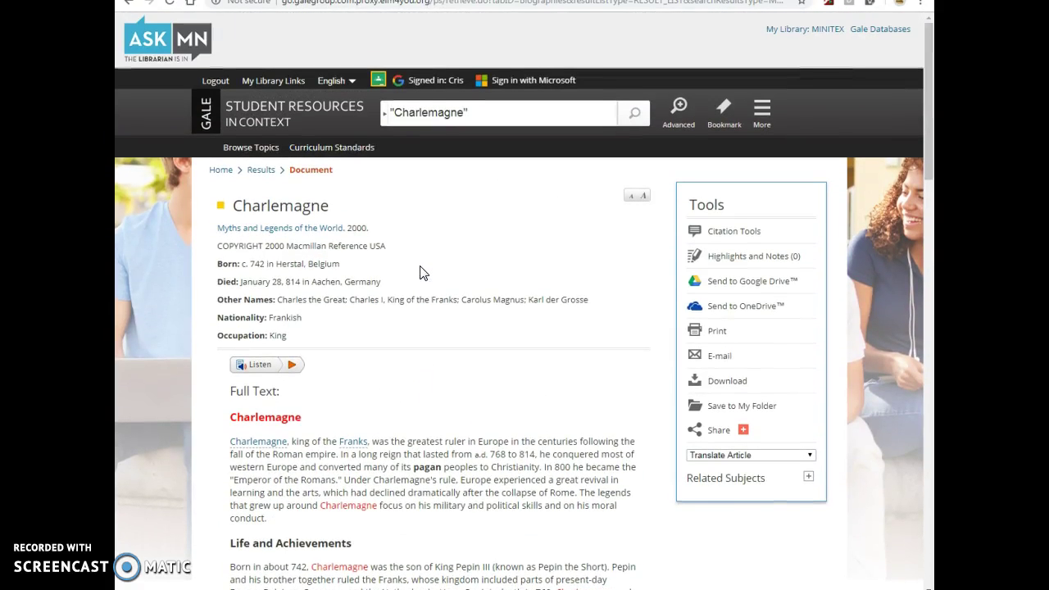
left_click(549, 262)
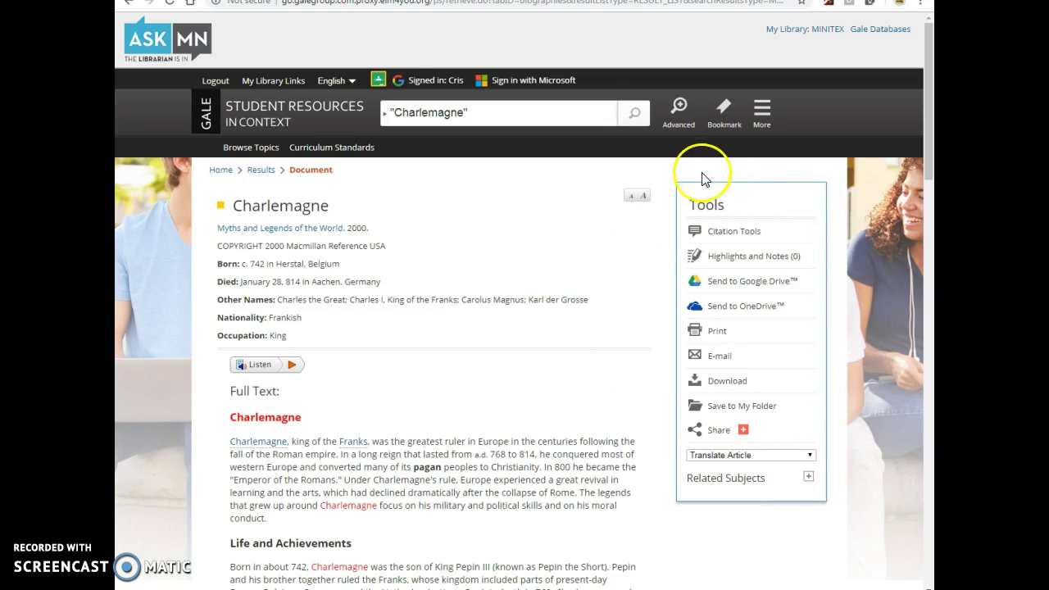
Open the article's citation tools and copy the full MLA 8th Edition citation.
left_click(735, 234)
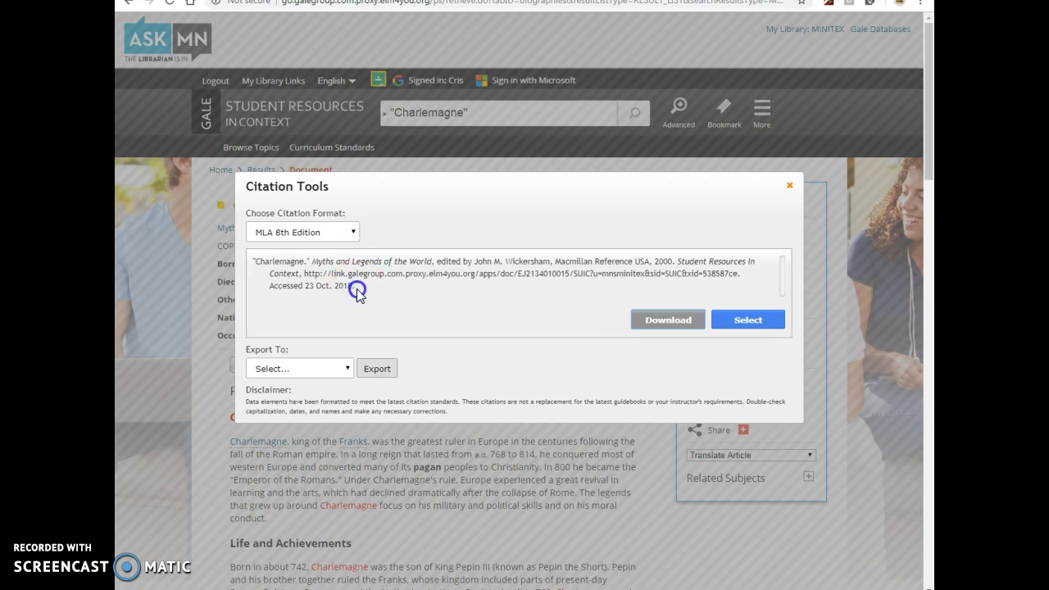
left_click_drag(312, 283, 253, 263)
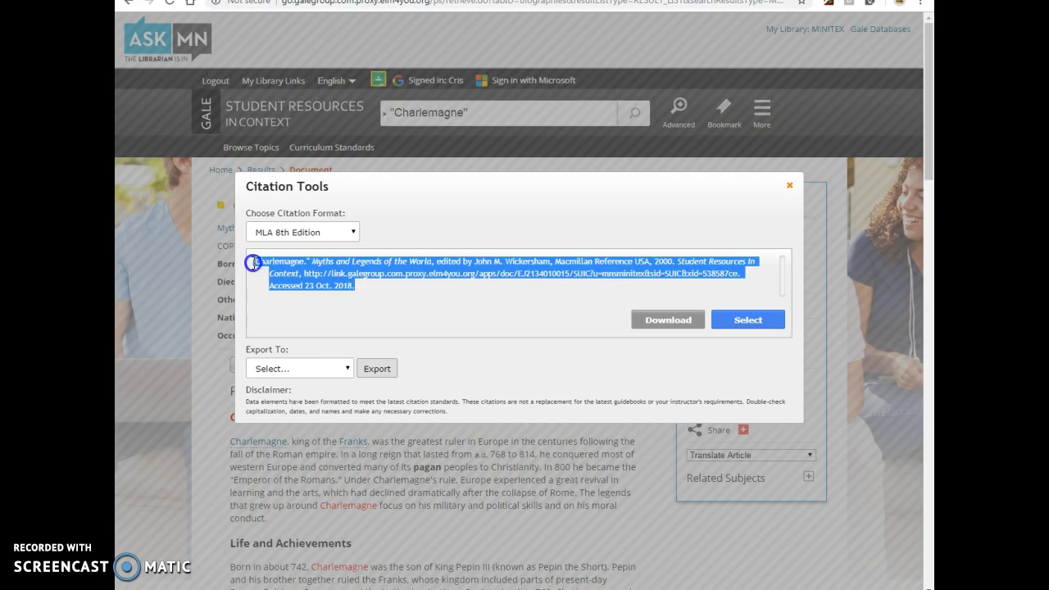
right_click(288, 262)
left_click(306, 276)
Switch to Schoology and open the Research Paper Works Cited Page document from the English 9 A Preliminary Works Cited Page assignment.
key("ctrl+Tab")
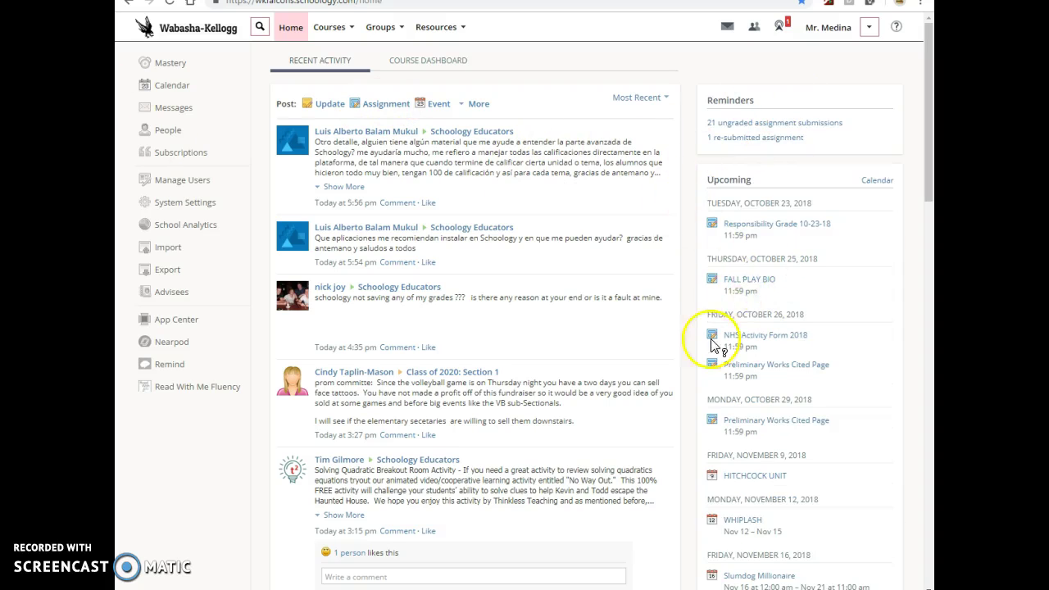
left_click(352, 32)
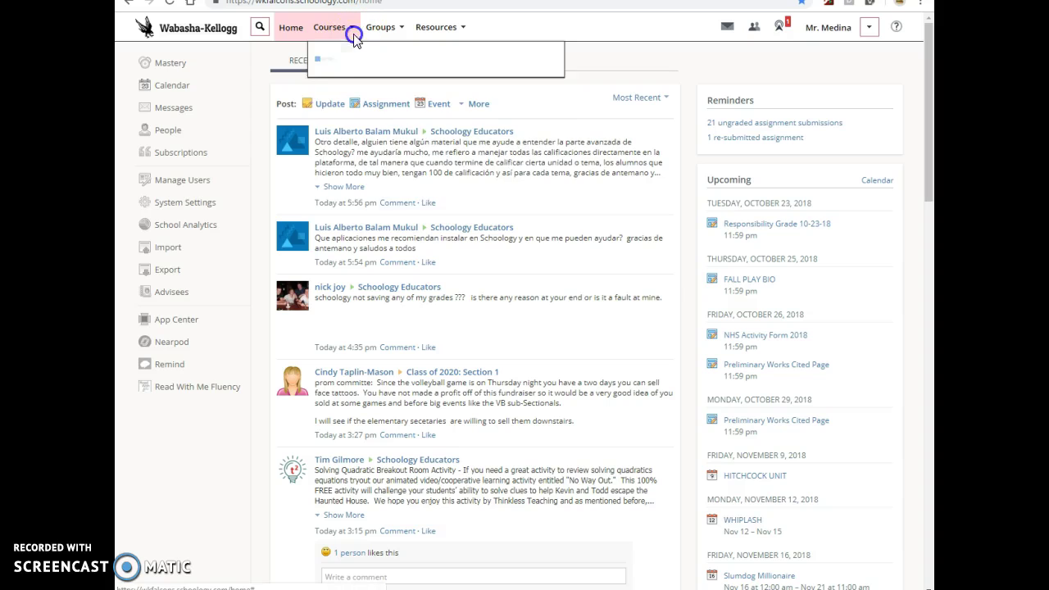
left_click_drag(556, 98, 562, 132)
left_click(389, 80)
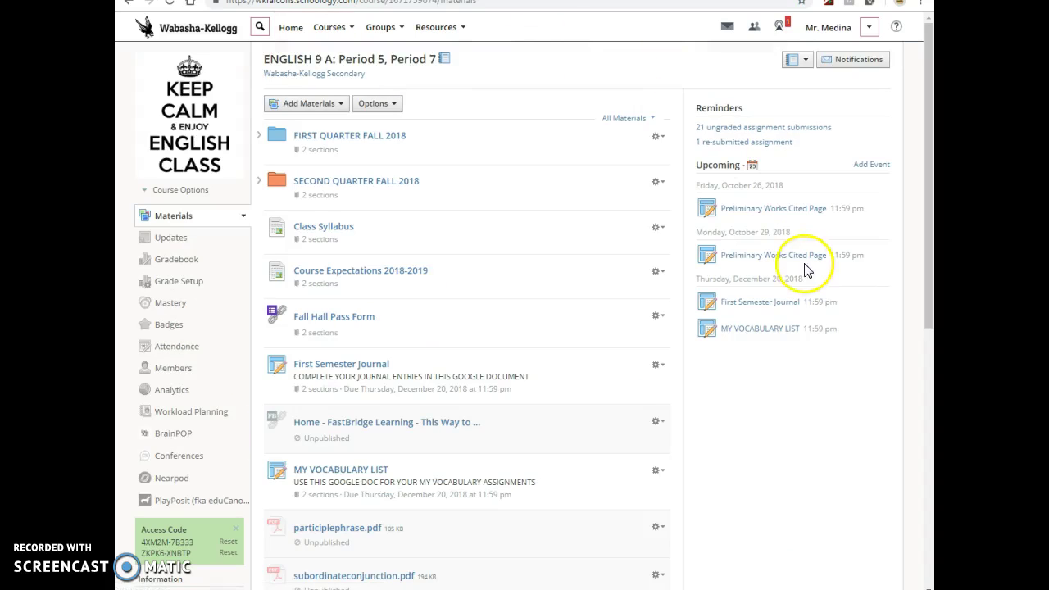
left_click(765, 211)
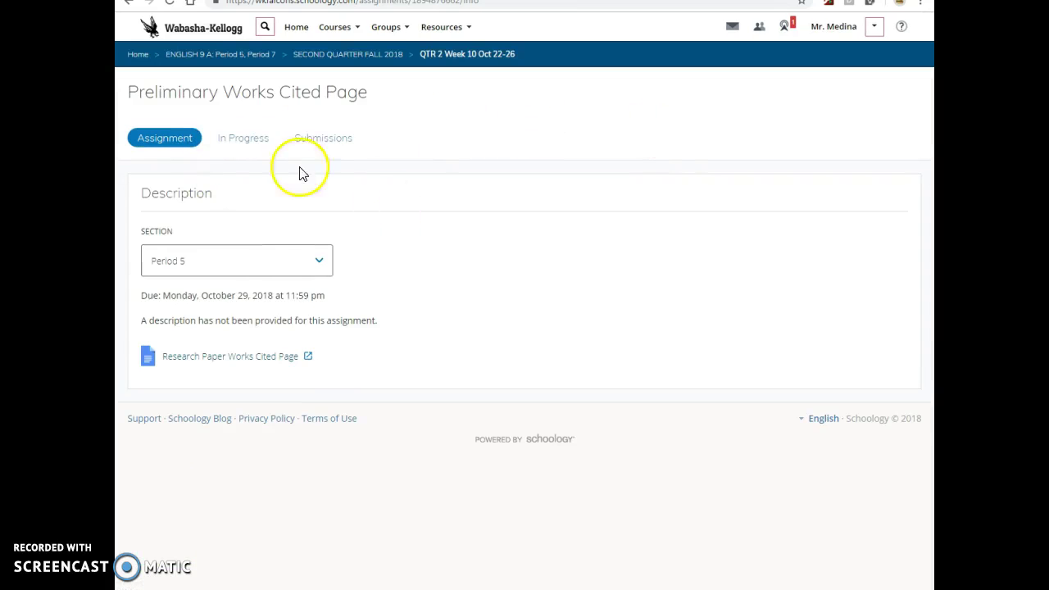
left_click(218, 361)
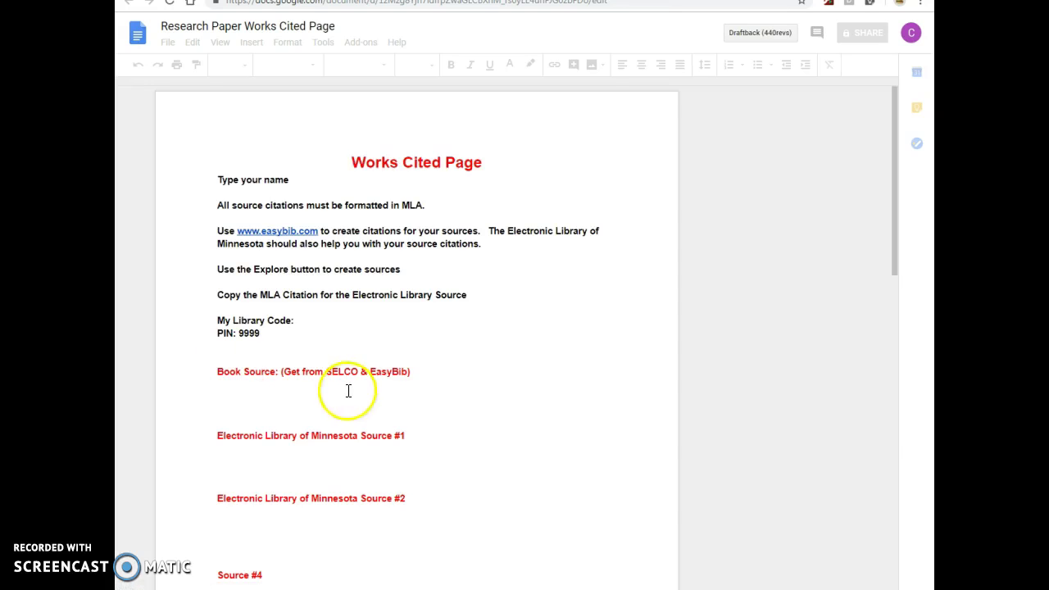
Make a copy of the Research Paper Works Cited Page document under the name Copy of Research Paper Works Cited Page.
left_click(168, 42)
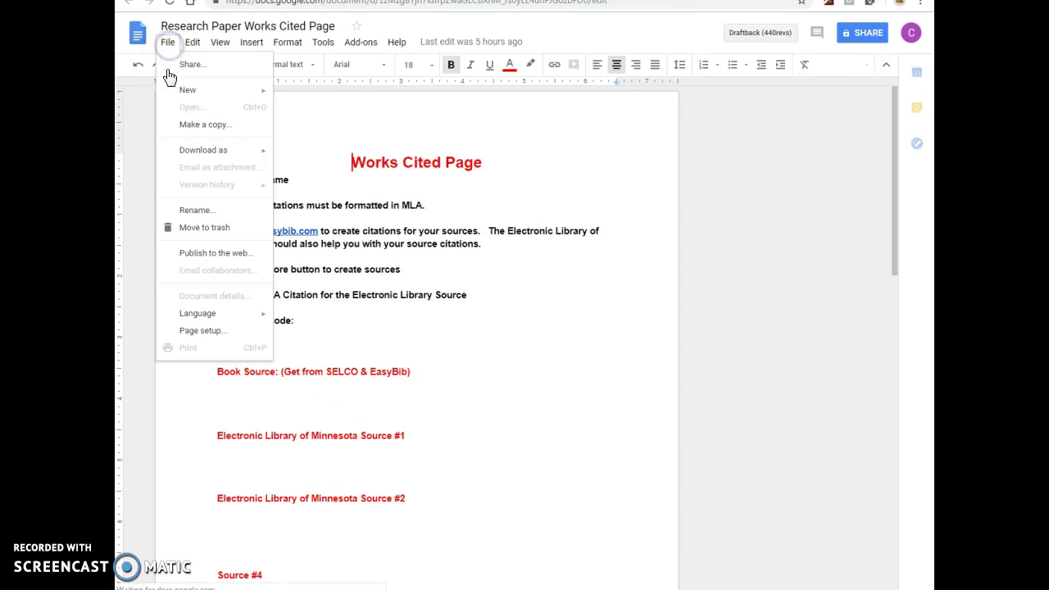
left_click(185, 128)
left_click(482, 378)
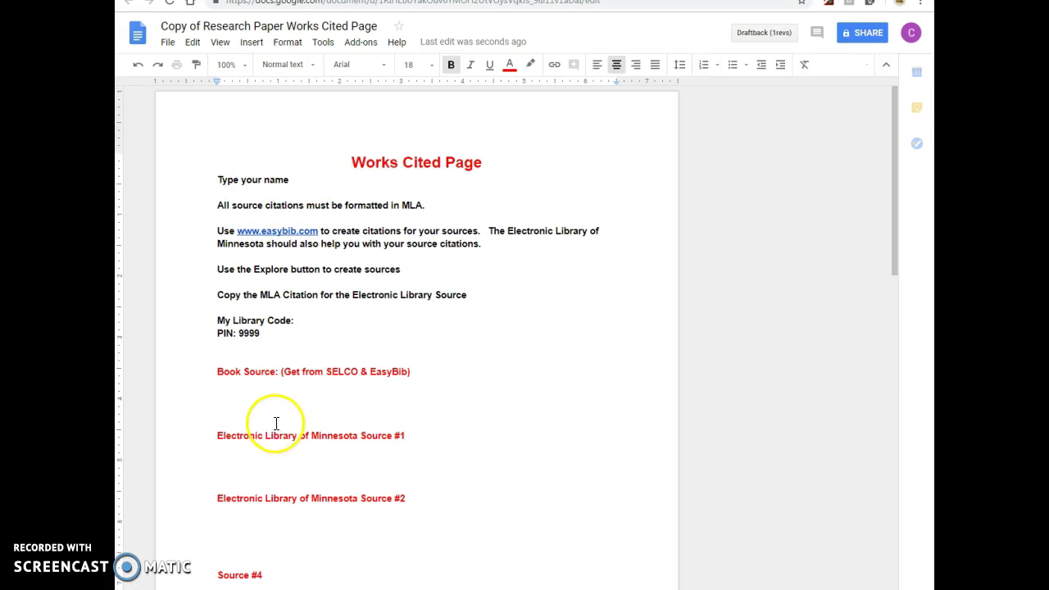
Look through the source sections of the copied works cited document, from the book source to the extra sources.
left_click(343, 465)
left_click(377, 527)
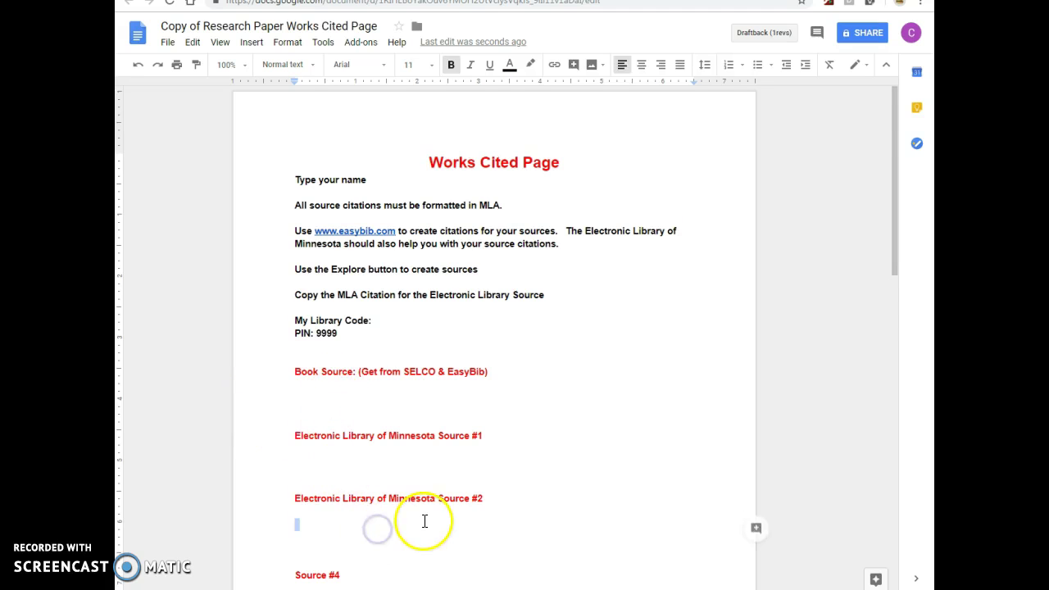
scroll(425, 521, "down", 6)
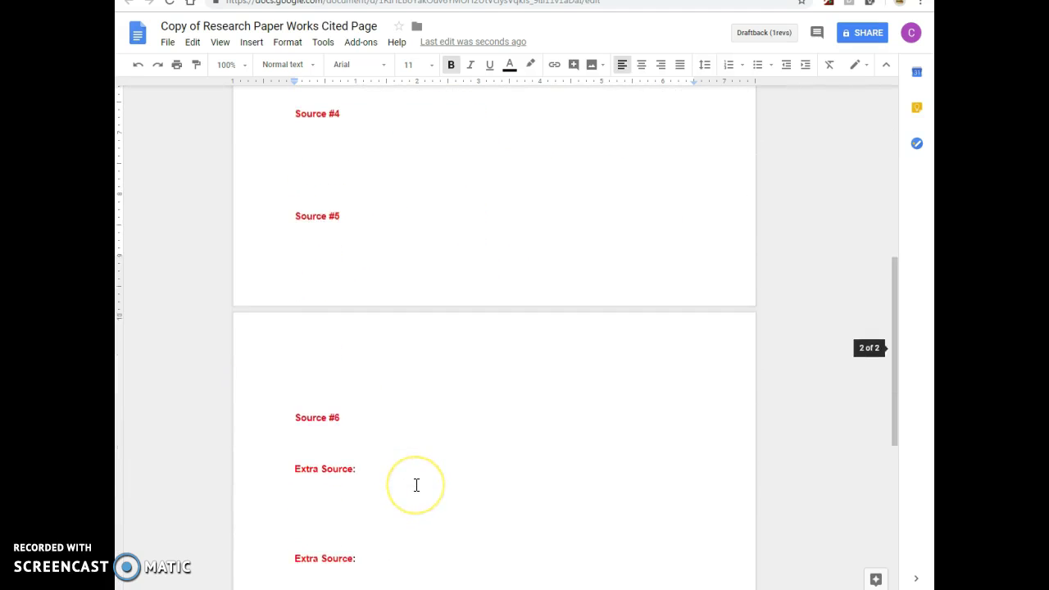
scroll(416, 485, "down", 2)
scroll(331, 368, "down", 1)
scroll(345, 414, "up", 5)
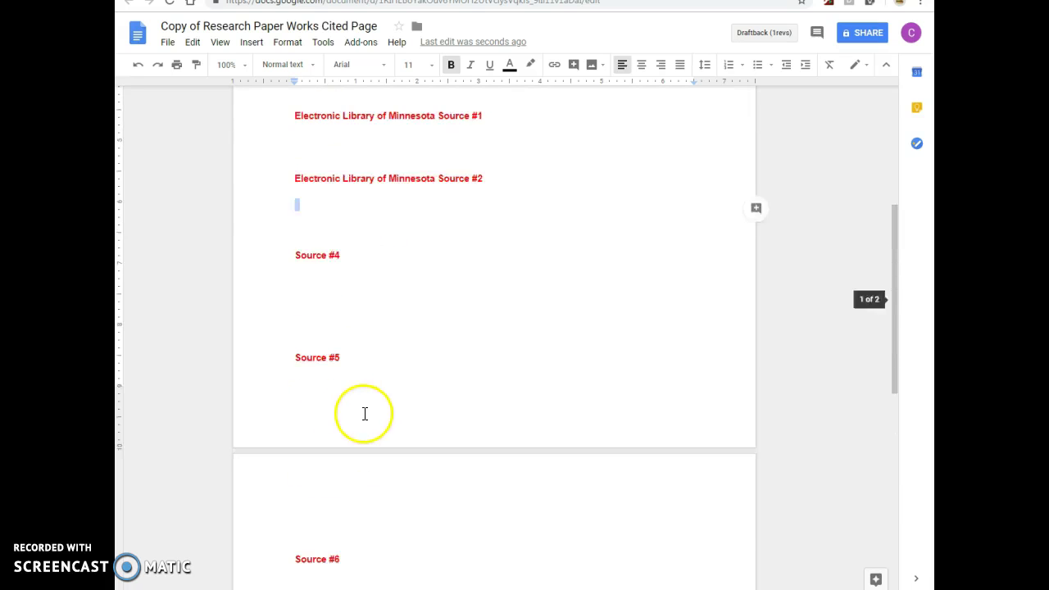
scroll(364, 414, "up", 4)
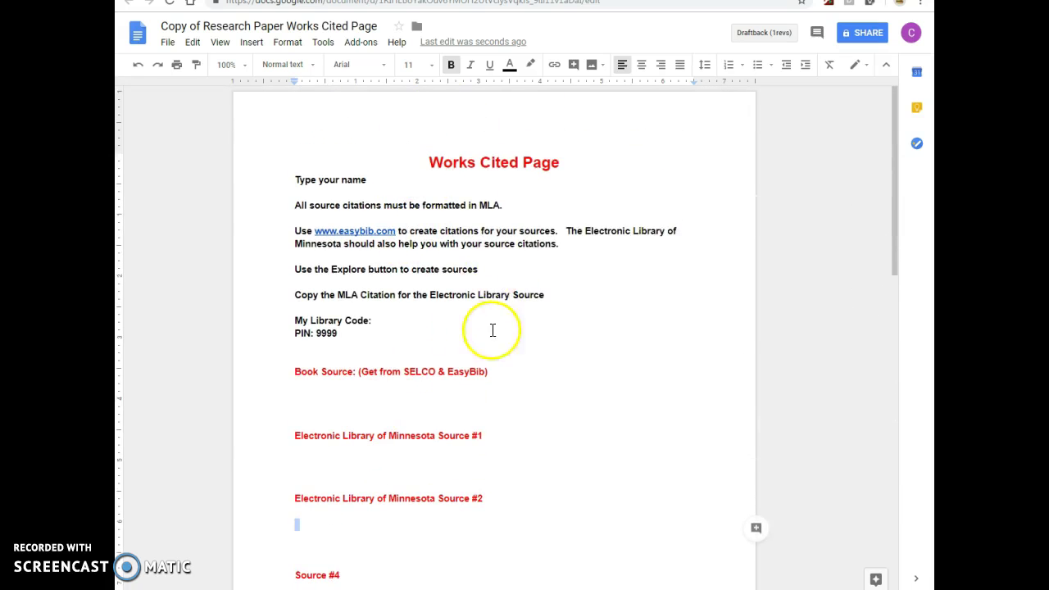
Paste the copied Charlemagne citation under the Electronic Library of Minnesota Source #1 heading.
left_click(329, 466)
right_click(336, 465)
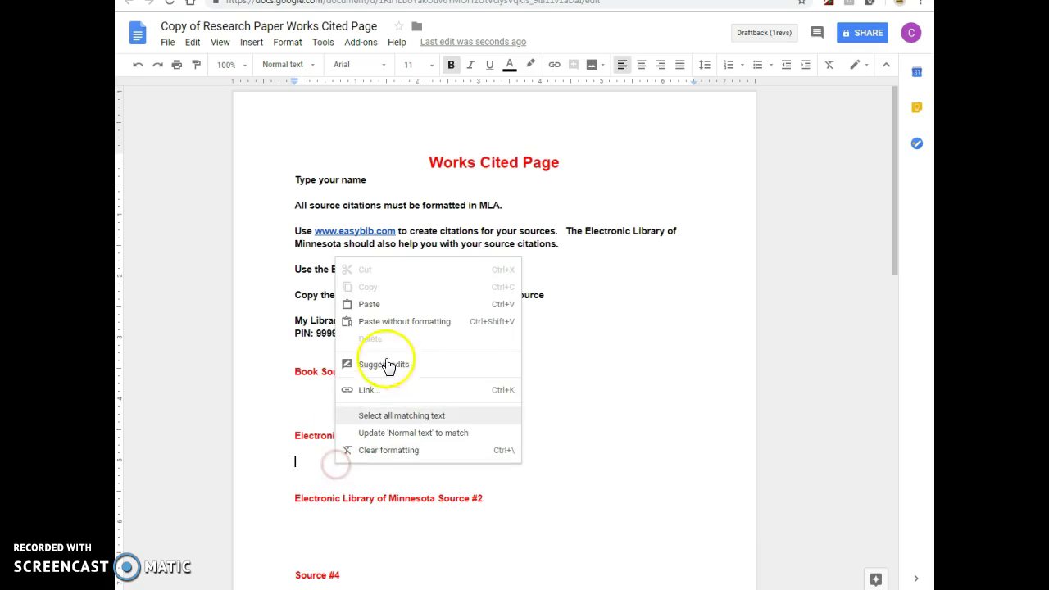
left_click(366, 300)
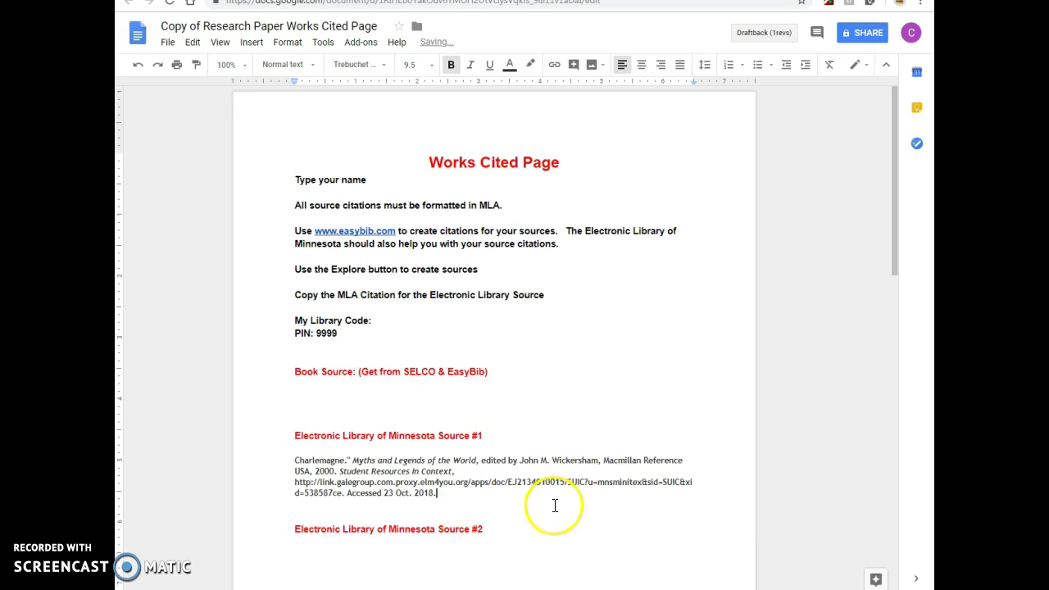
Try to remove the line break before the URL in the pasted citation, and undo that change.
left_click_drag(439, 492, 290, 451)
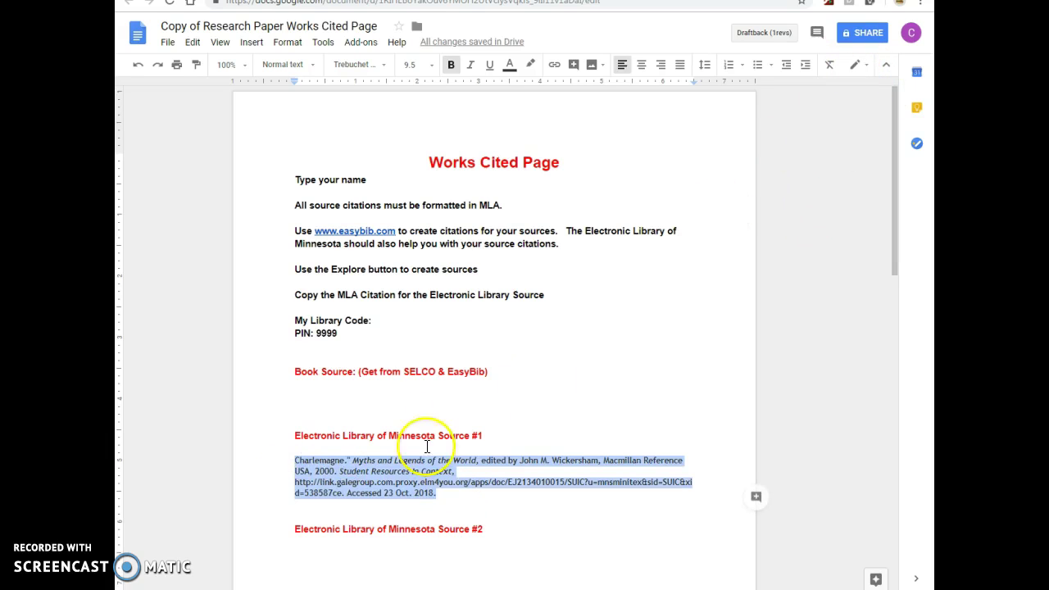
left_click(297, 483)
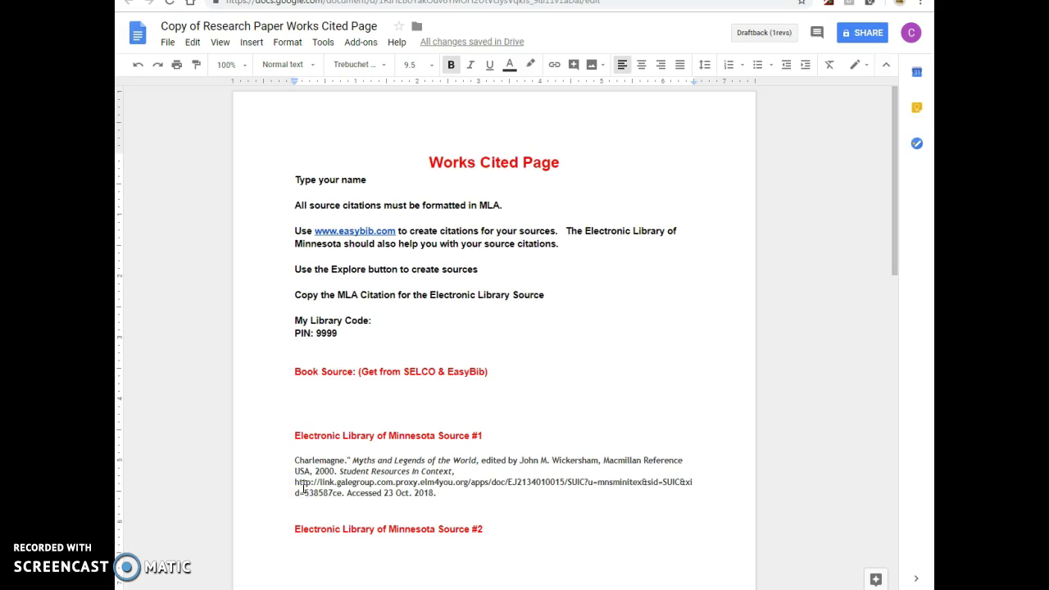
key("BackSpace")
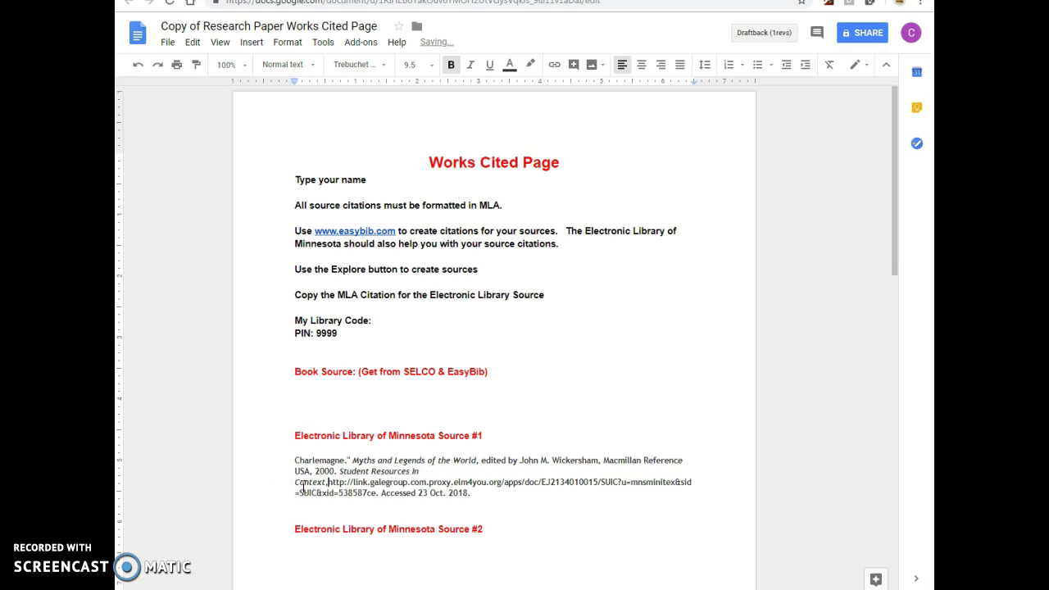
left_click(139, 67)
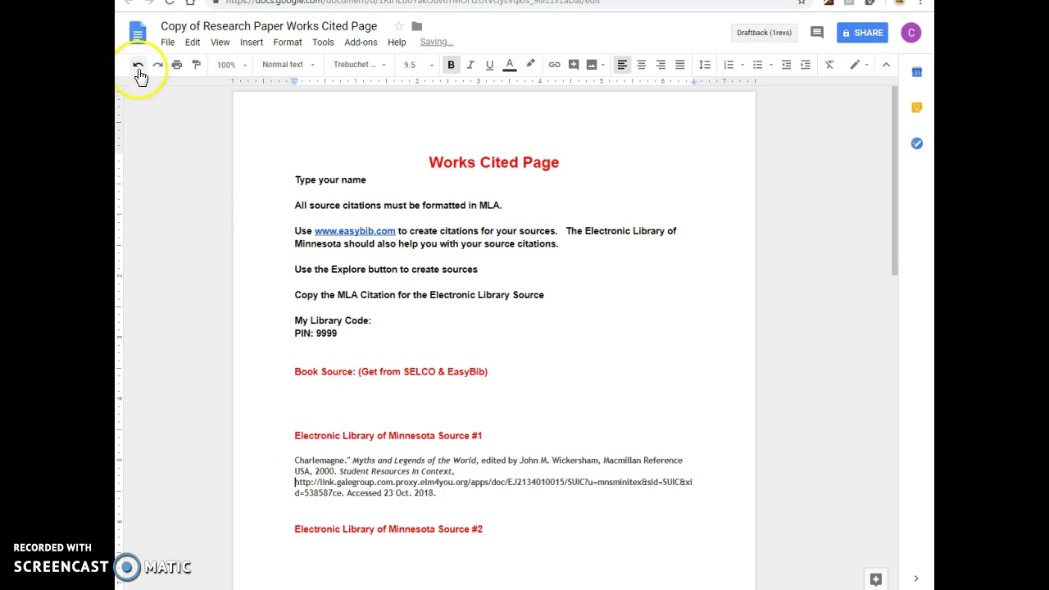
left_click(460, 509)
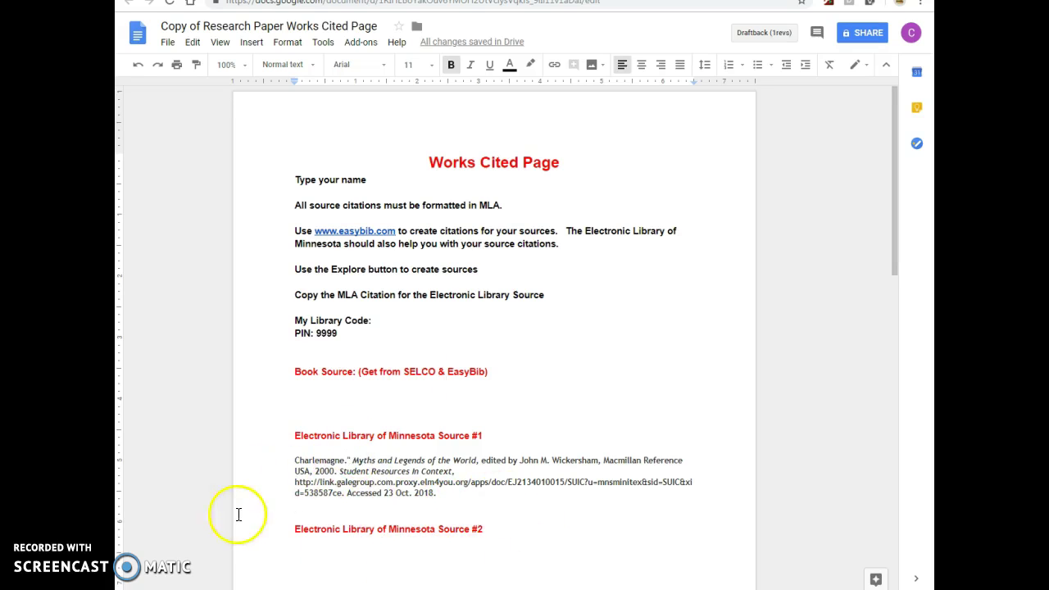
Return to the article's citation tools and copy the entire MLA 8th Edition citation, including its opening quotation mark.
left_click(296, 450)
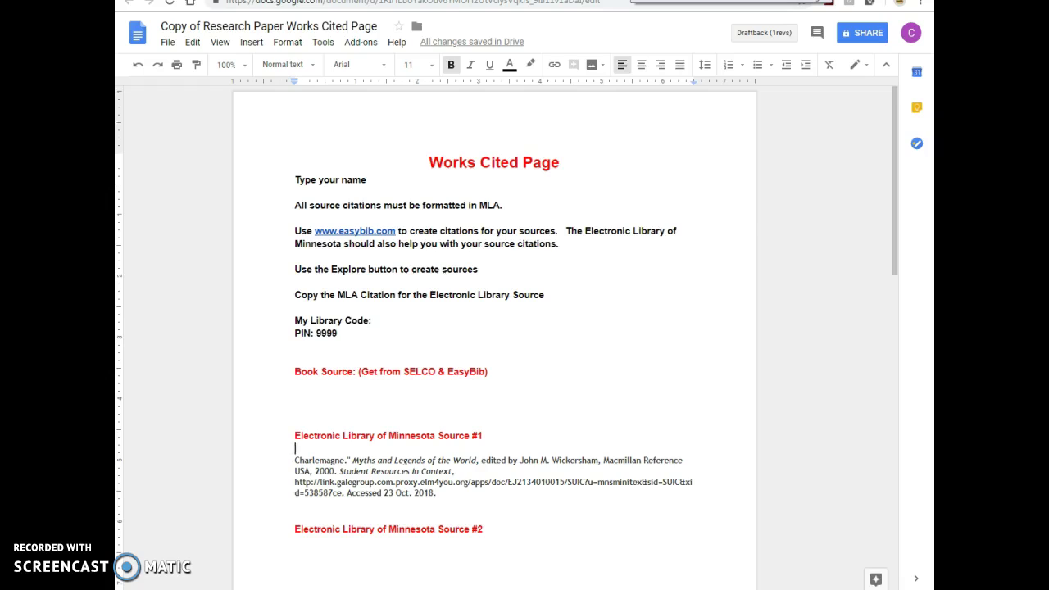
key("ctrl+Tab")
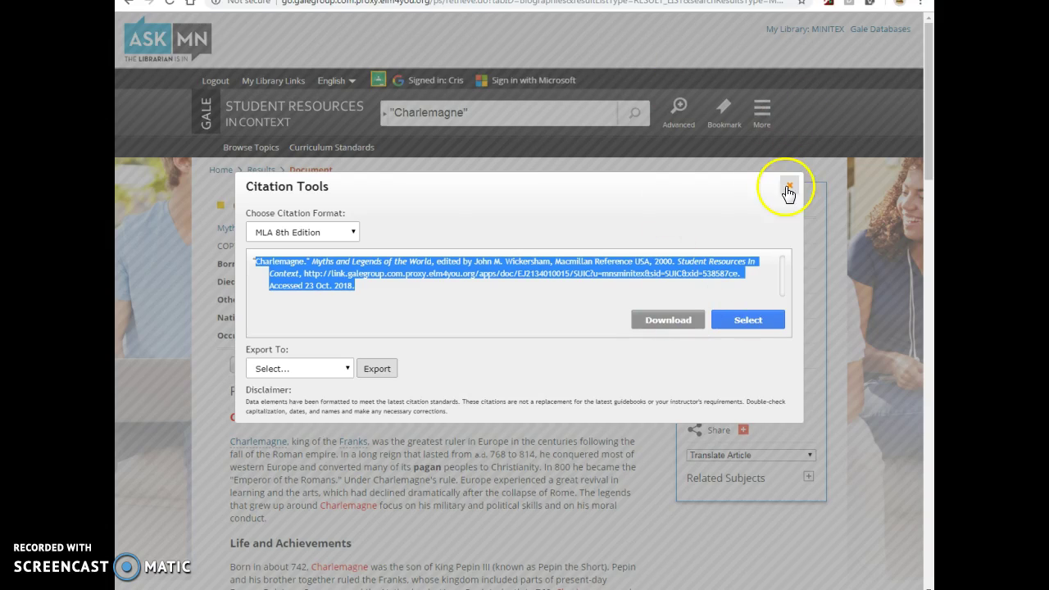
left_click(253, 263)
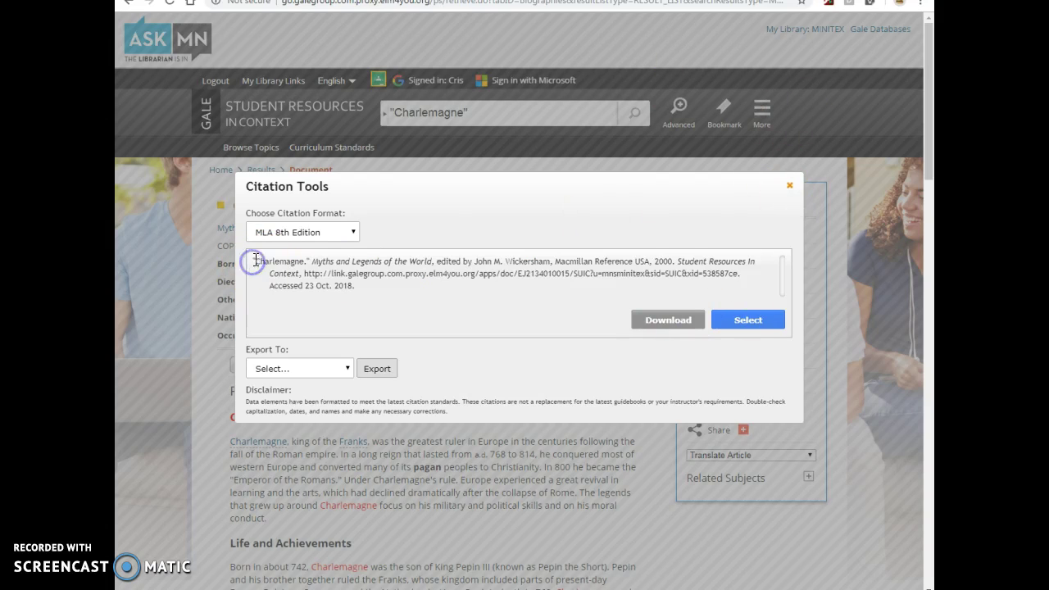
left_click_drag(254, 261, 400, 301)
right_click(325, 266)
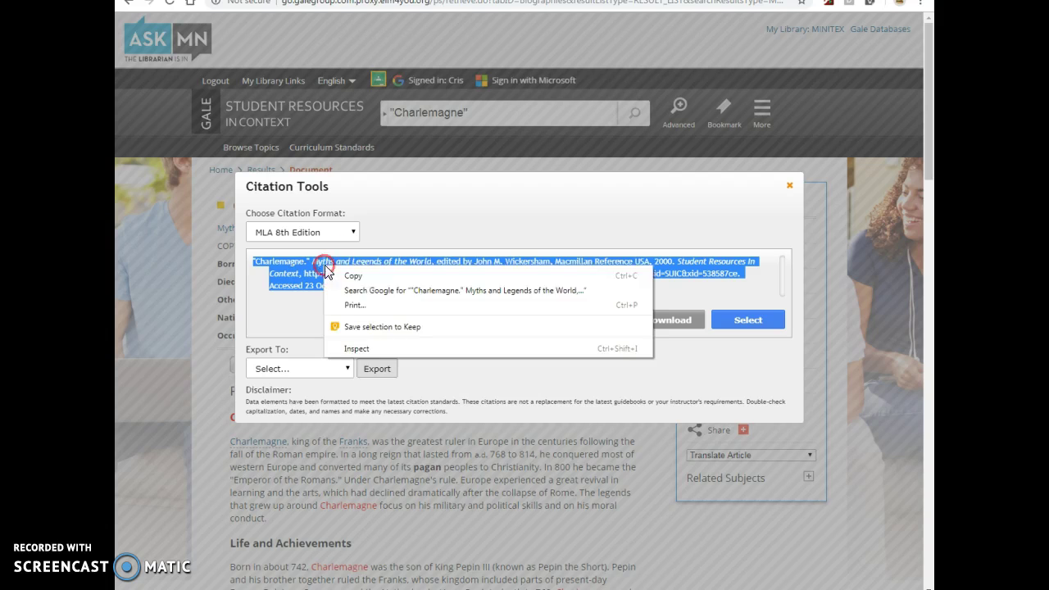
left_click(347, 272)
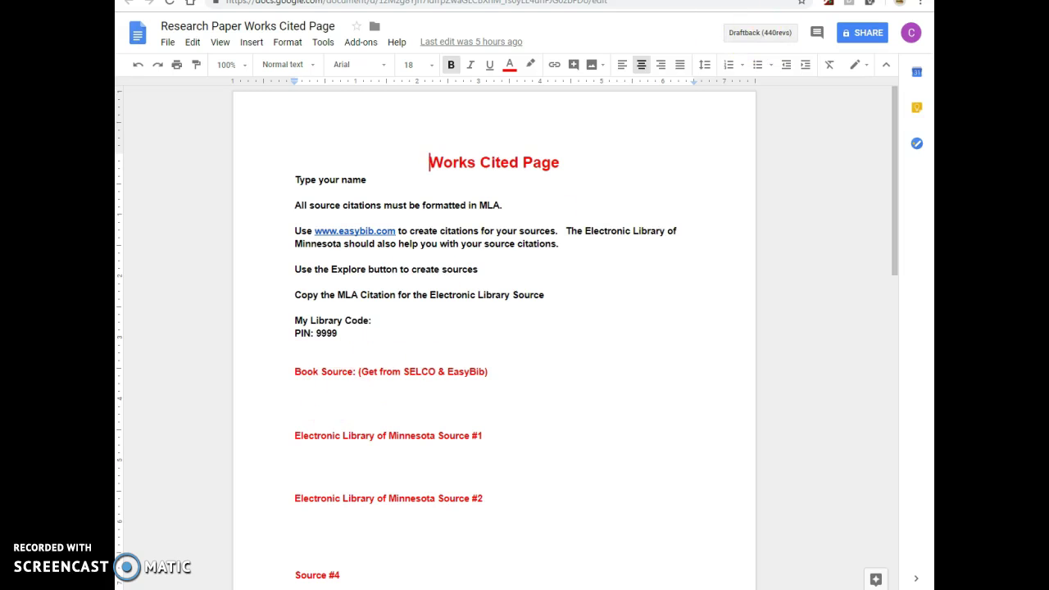
Replace the citation under Electronic Library of Minnesota Source #1 in the works cited copy with the newly copied one.
key("ctrl+v")
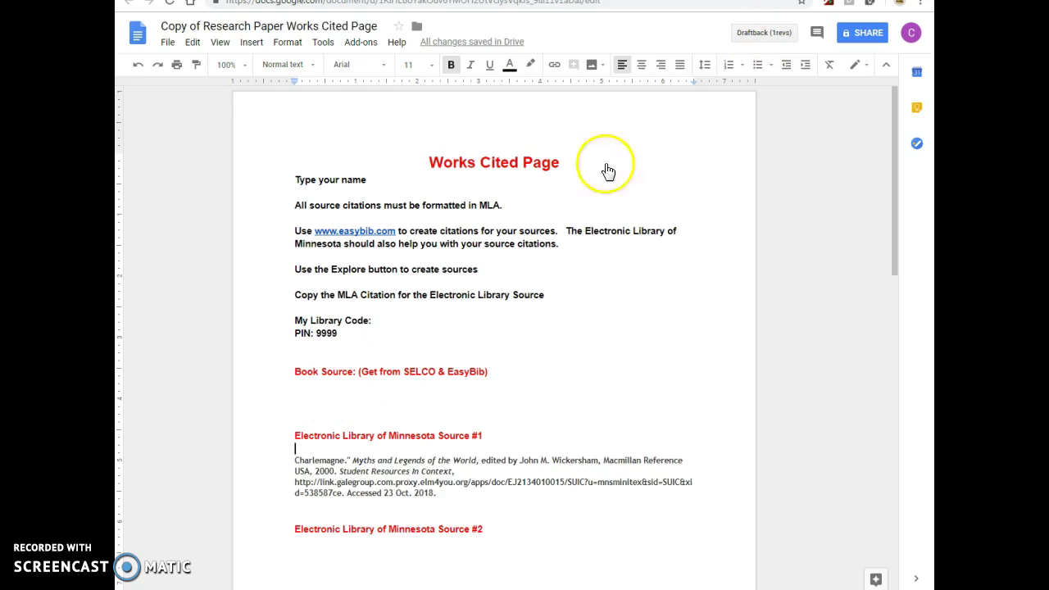
left_click_drag(461, 496, 299, 463)
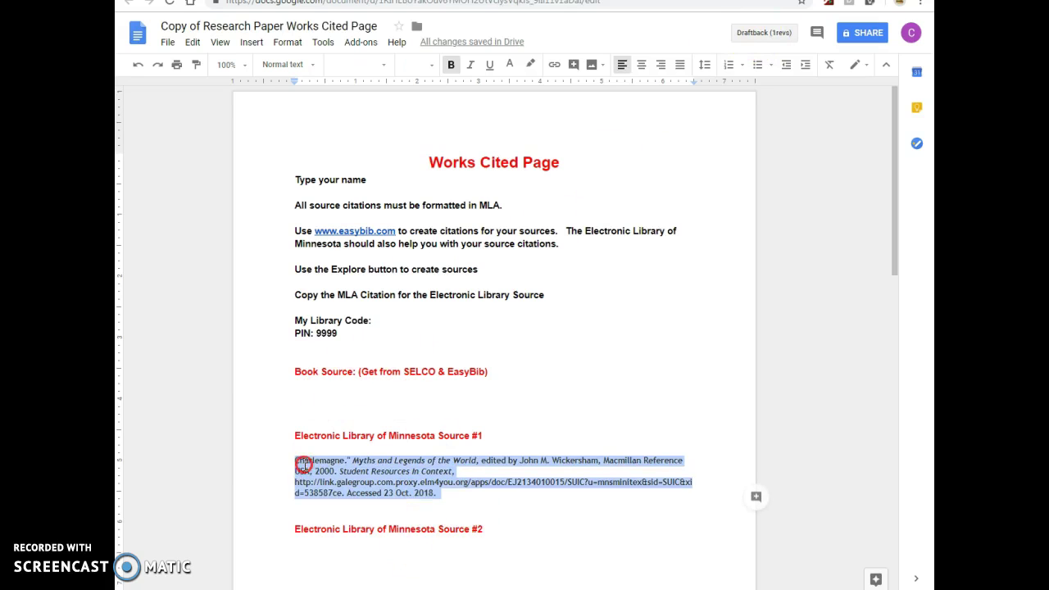
right_click(304, 464)
left_click(355, 238)
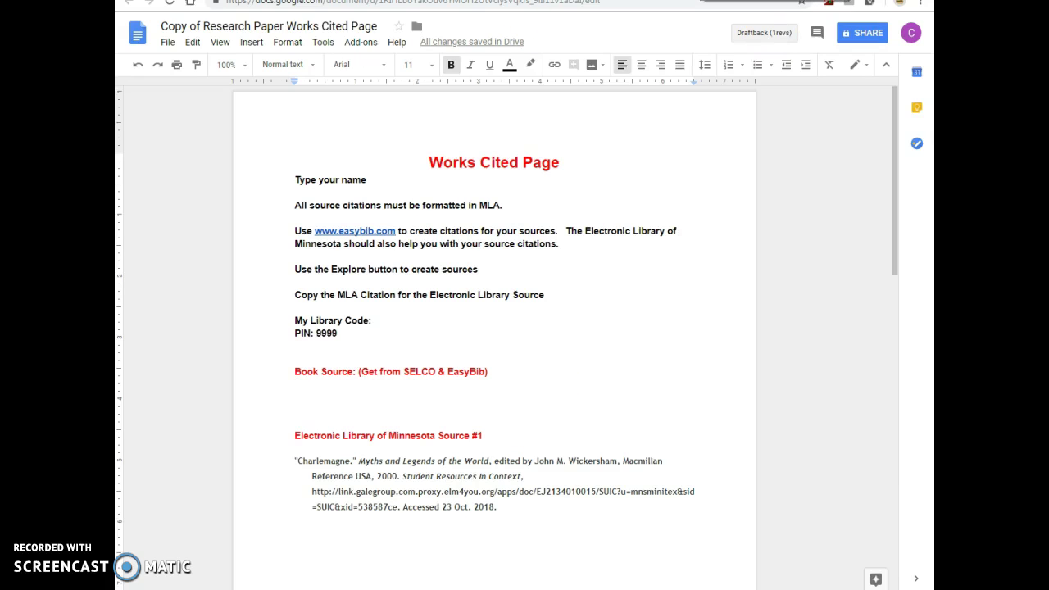
Return to the Charlemagne article, close its citation tools and send the article to Google Drive.
key("ctrl+Tab")
left_click(784, 190)
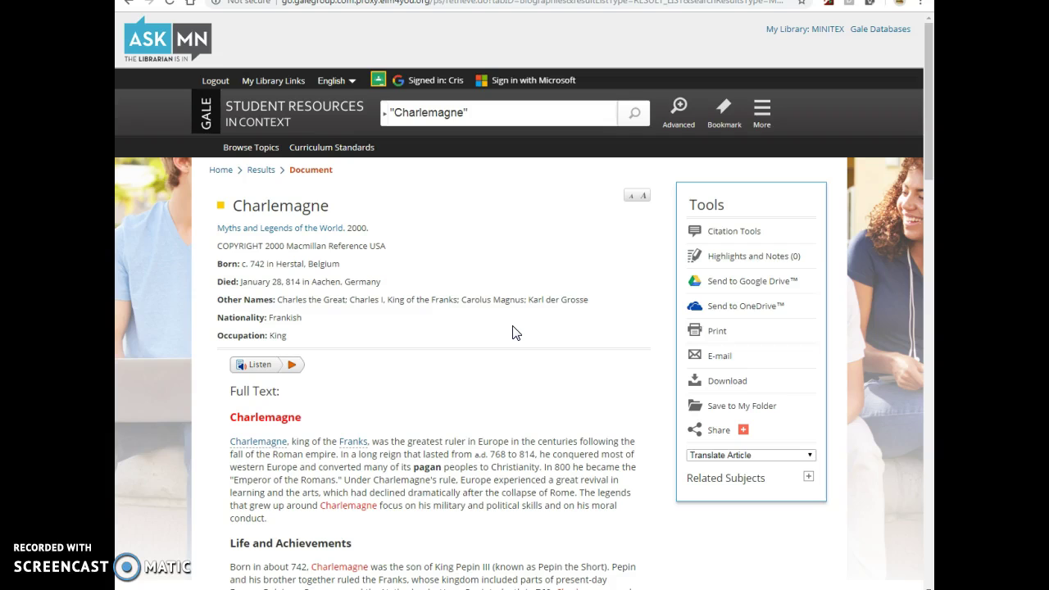
left_click(721, 283)
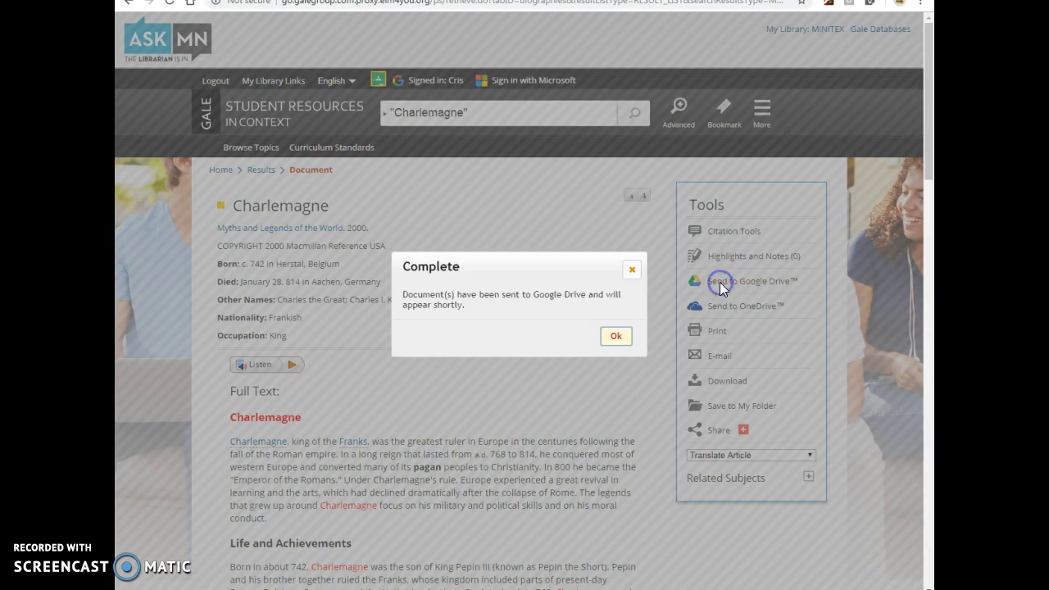
left_click(616, 339)
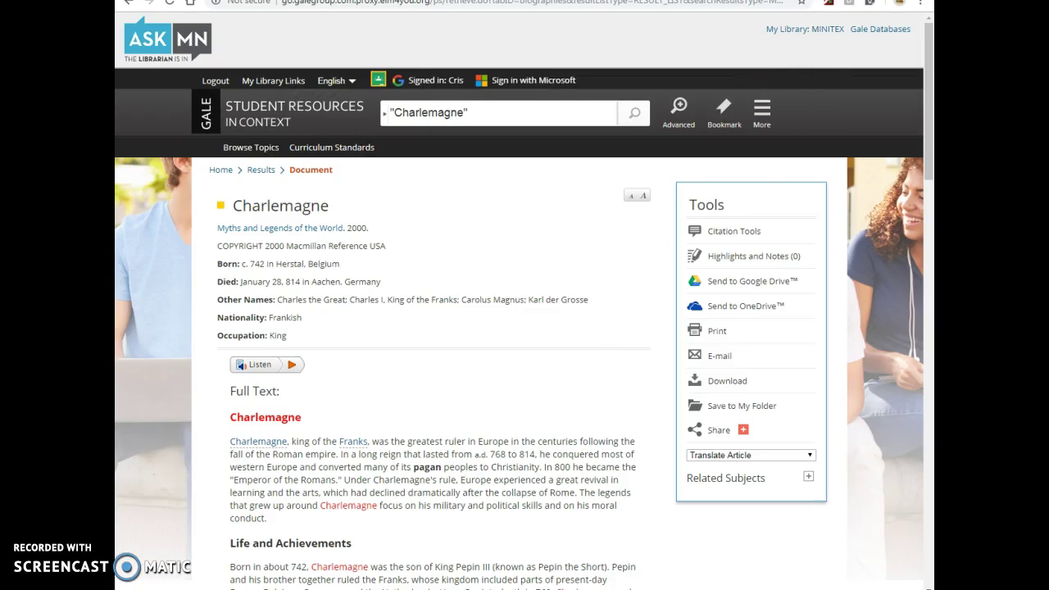
Switch to Google Drive in a new tab and open the Charlemagne document from the recent files.
key("ctrl+t")
left_click(856, 56)
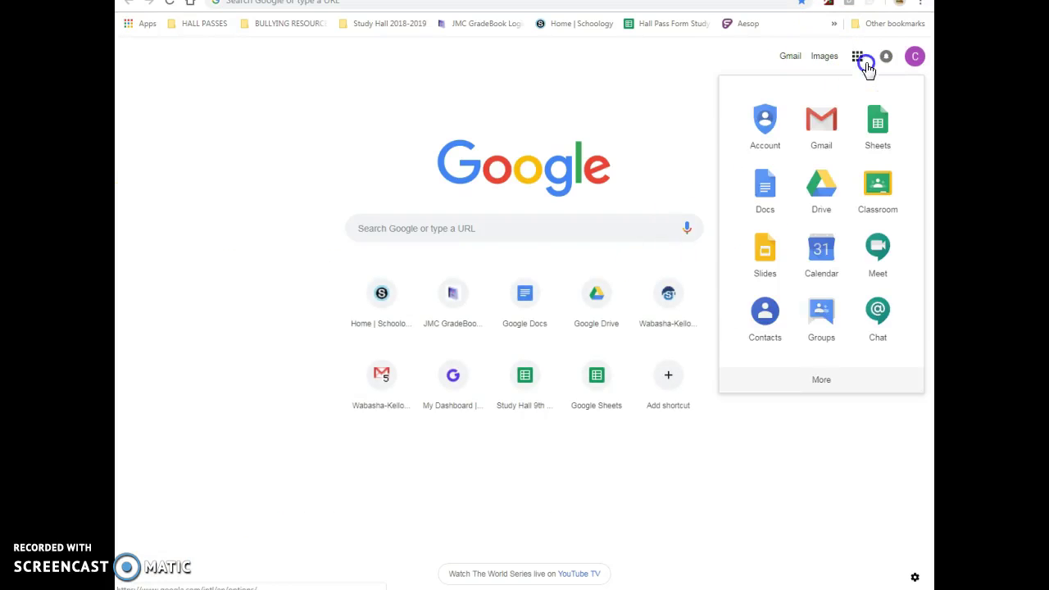
left_click(821, 197)
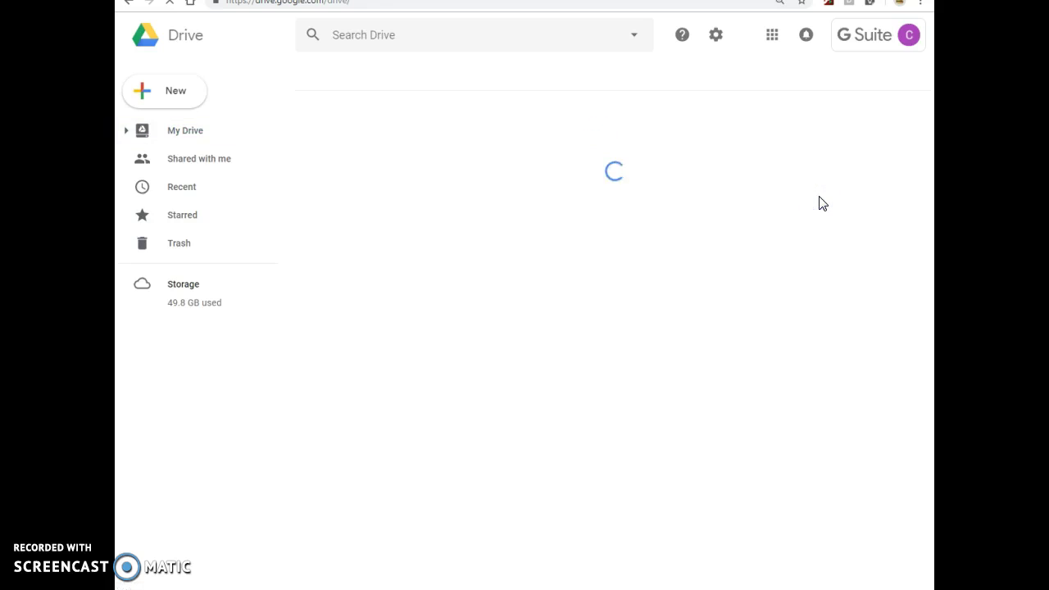
left_click(710, 175)
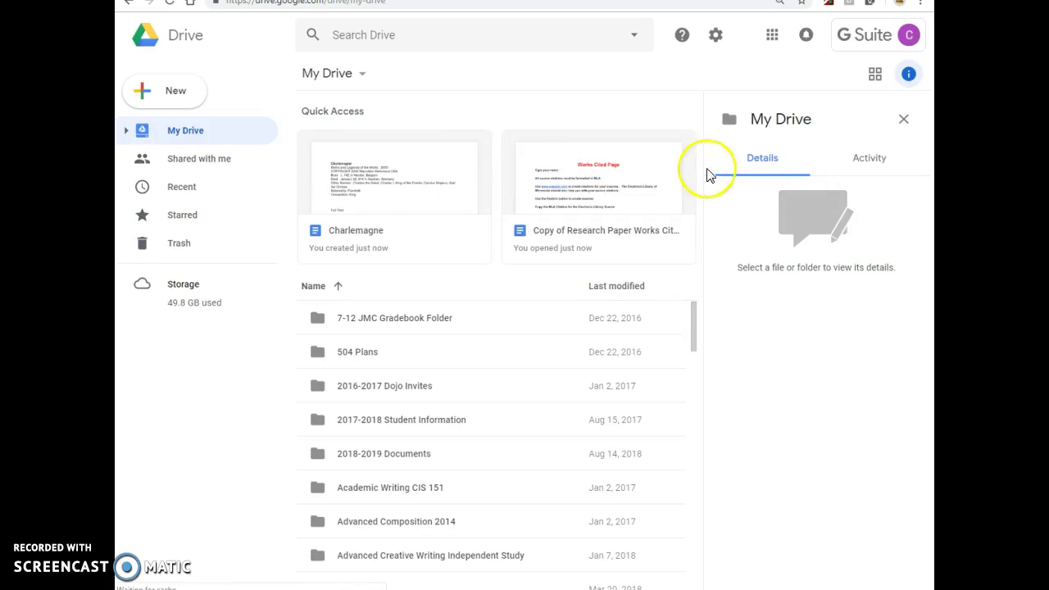
left_click(197, 189)
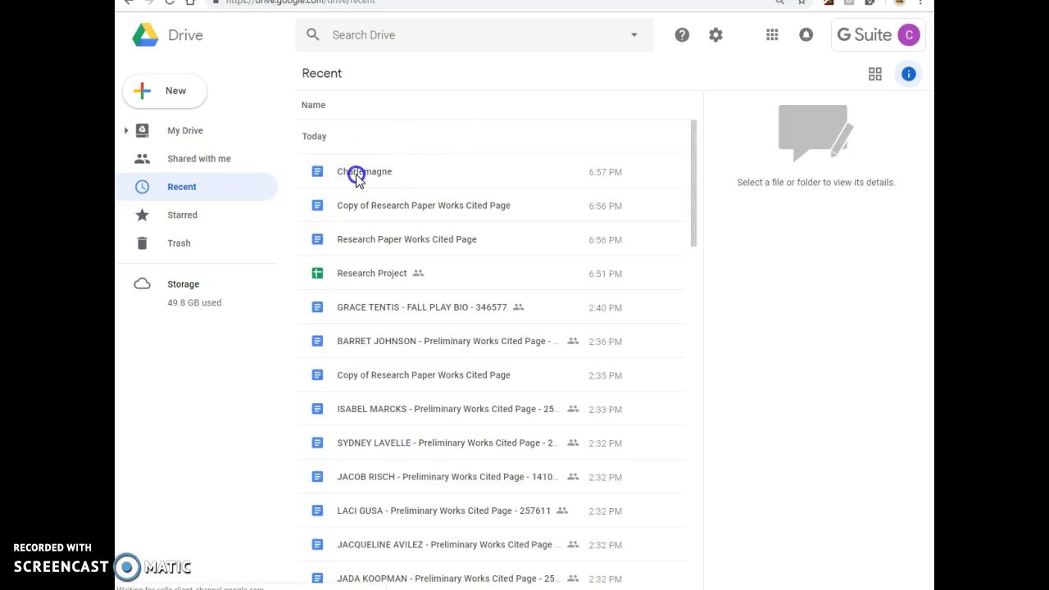
double_click(357, 176)
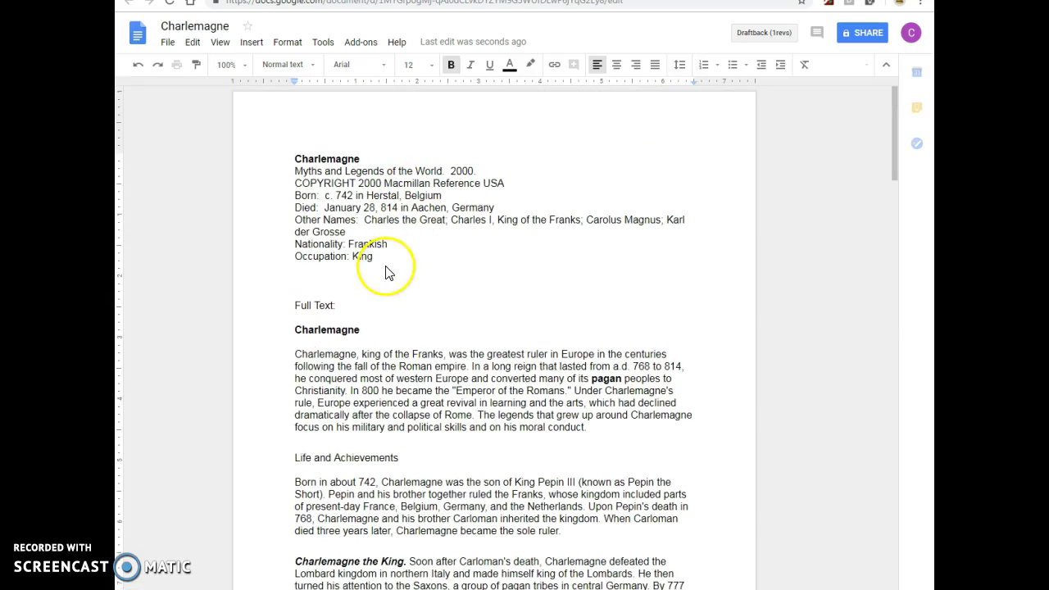
Skim the saved Charlemagne document through to the end and examine its MLA source citation.
scroll(487, 382, "down", 13)
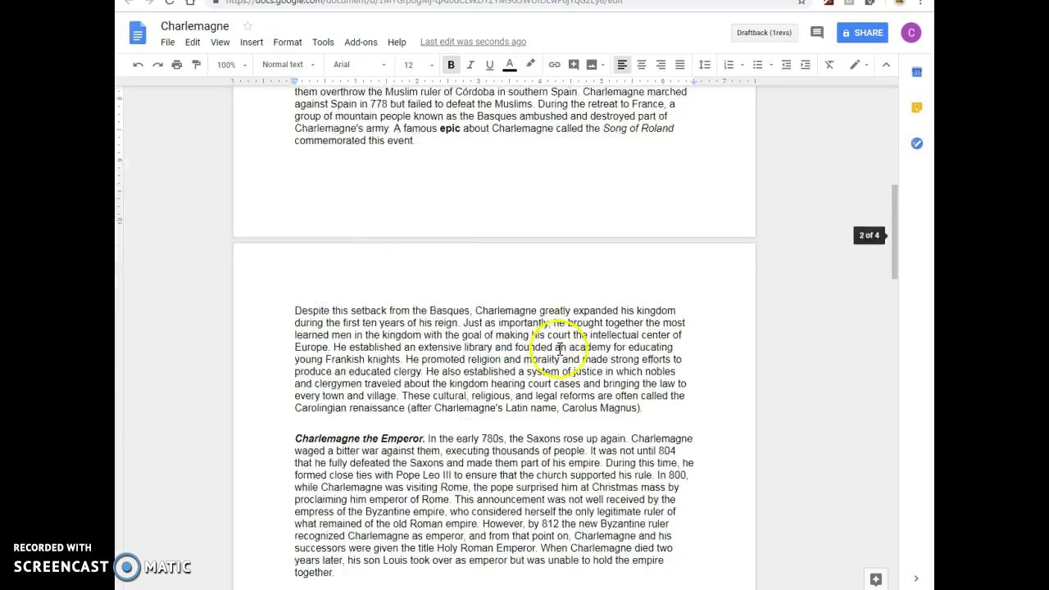
scroll(557, 350, "down", 15)
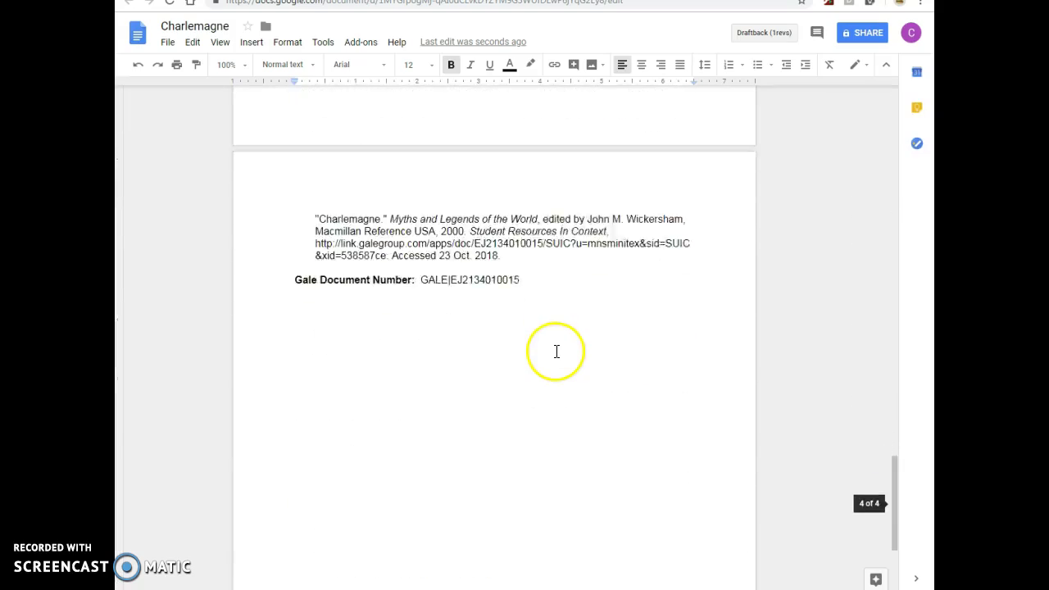
scroll(555, 352, "up", 5)
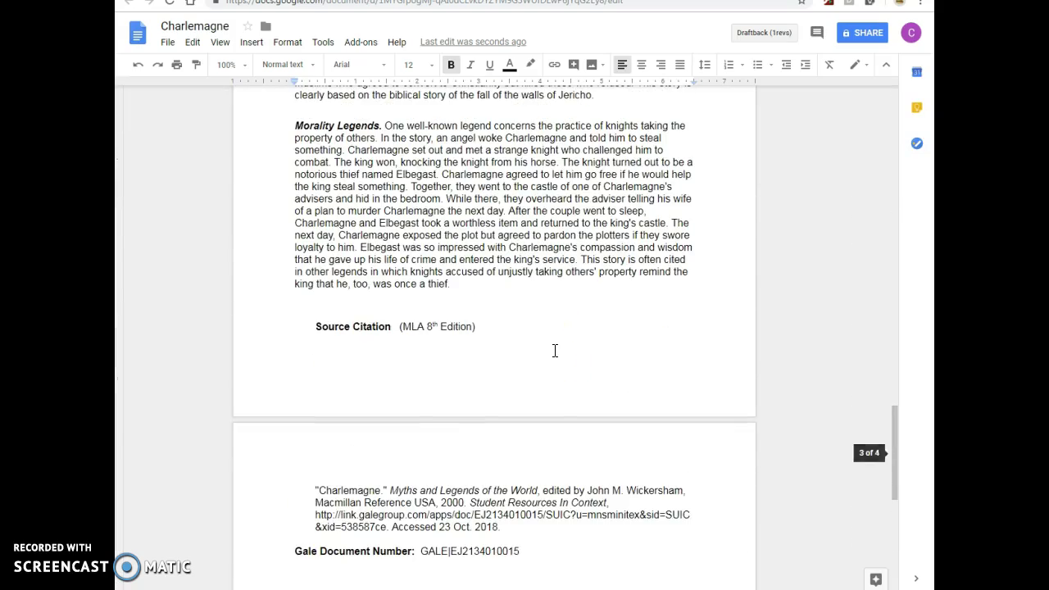
scroll(555, 351, "up", 2)
scroll(555, 351, "down", 5)
left_click(399, 139)
scroll(399, 139, "up", 3)
left_click_drag(524, 466, 307, 424)
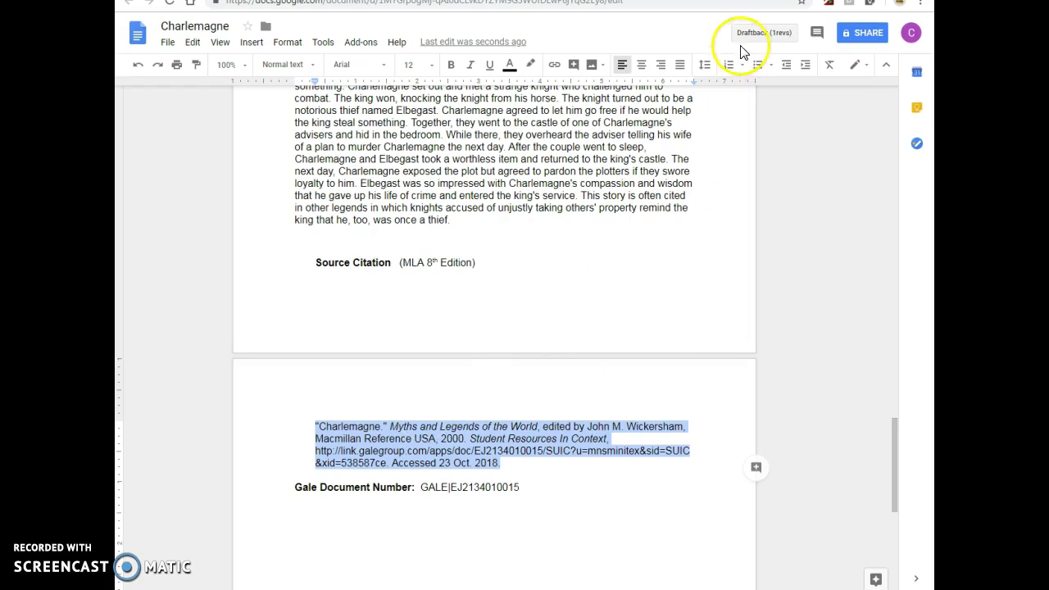
left_click(618, 140)
scroll(574, 335, "up", 8)
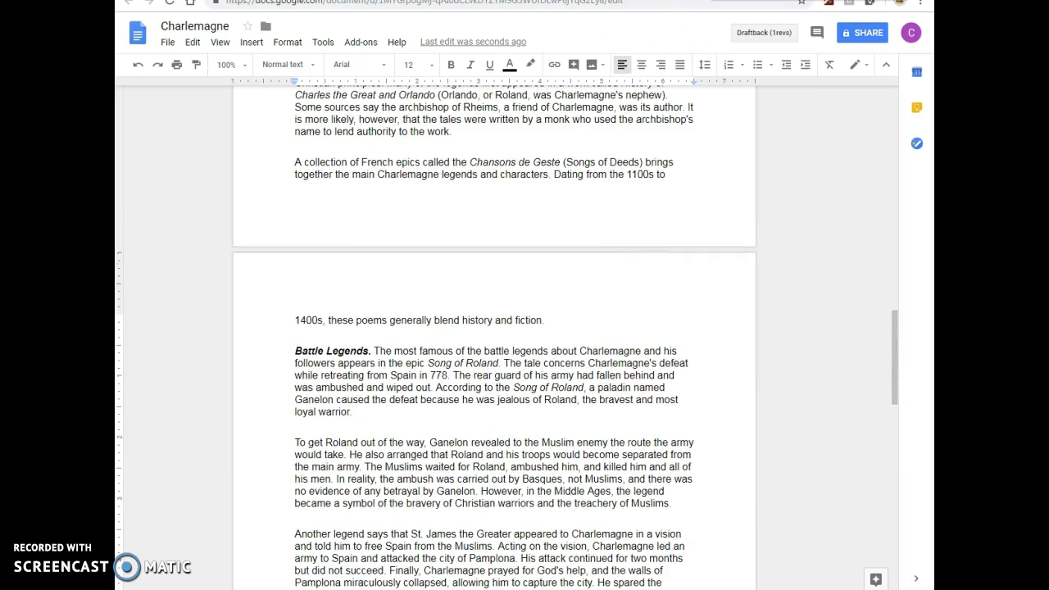
Revisit the works cited copy and Google Drive's recent files, and return to the Charlemagne article in Student Resources in Context.
key("ctrl+Tab")
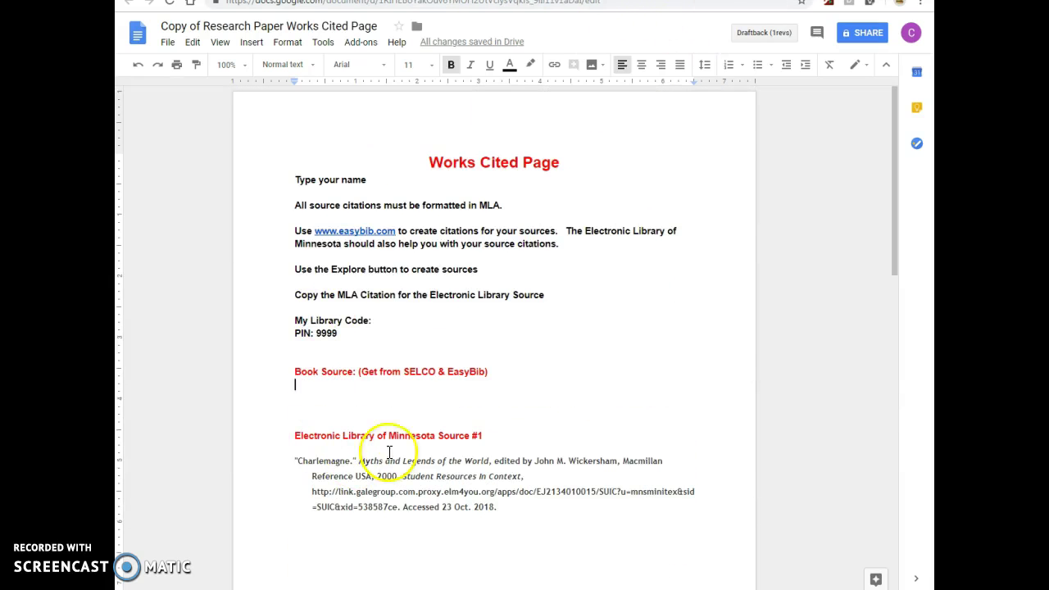
key("ctrl+Tab")
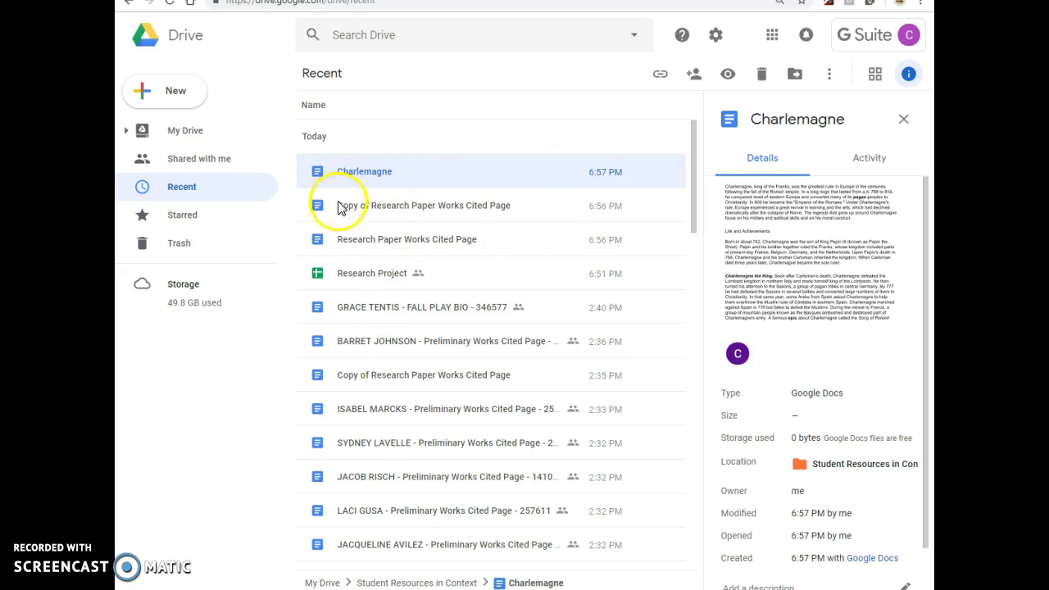
key("ctrl+Tab")
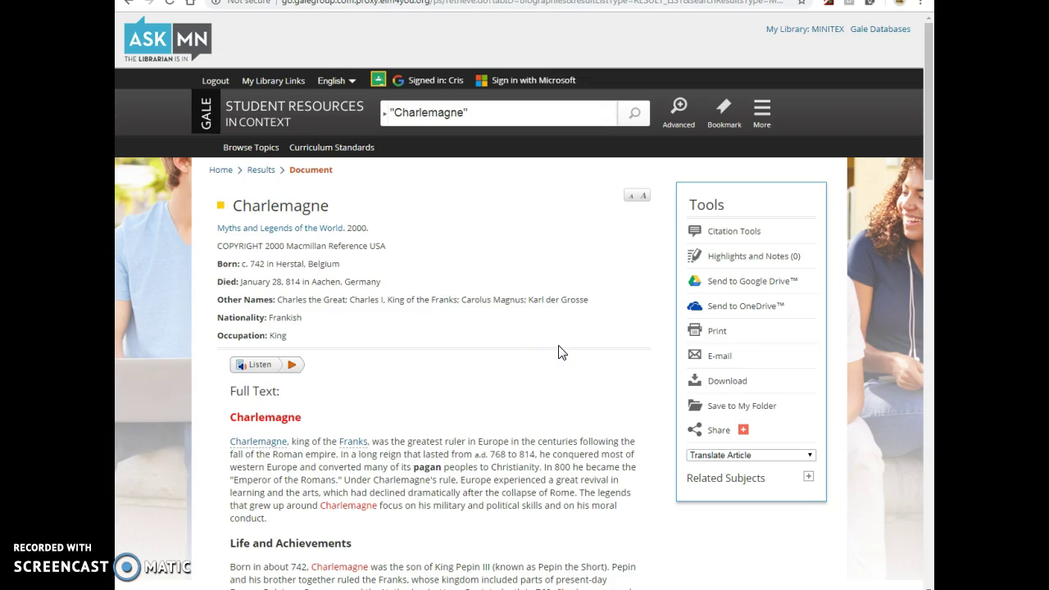
Save the whole Charlemagne article as a PDF named "Charlemagne ELM Article #1" through its print option.
left_click(713, 336)
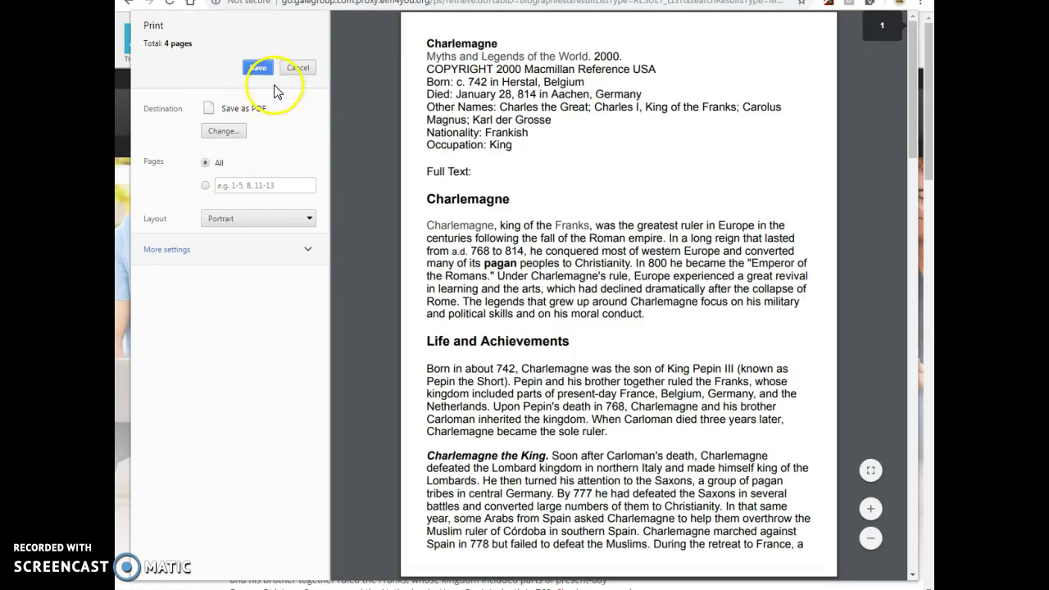
left_click(258, 67)
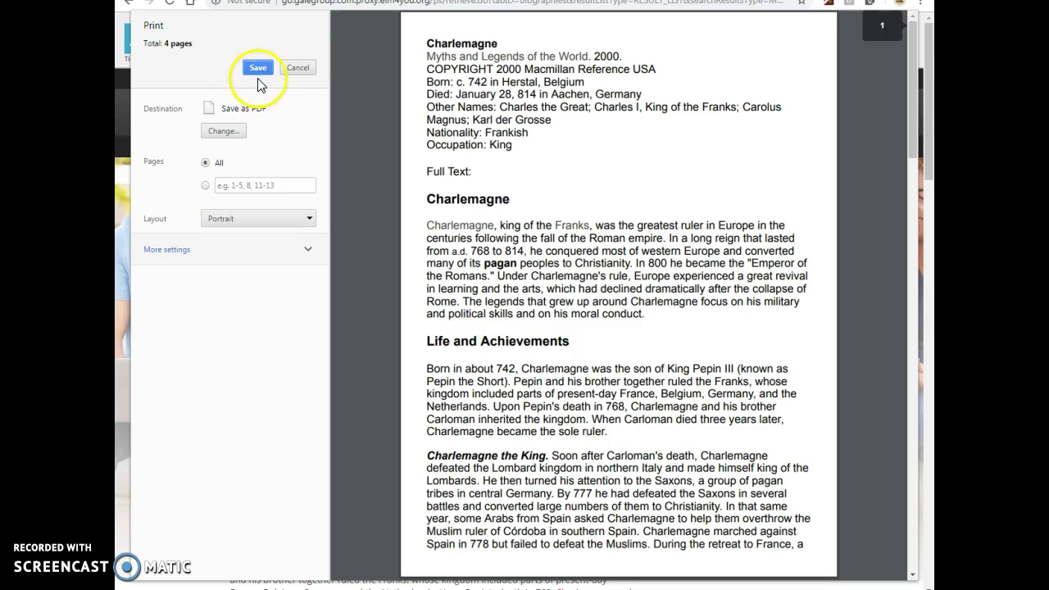
left_click(259, 69)
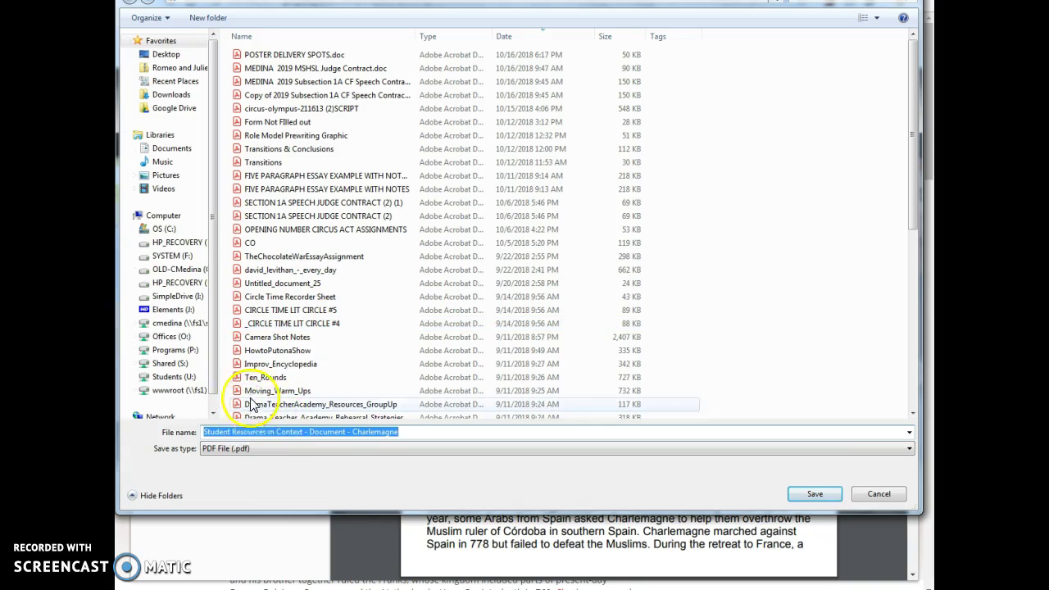
left_click_drag(909, 213, 912, 123)
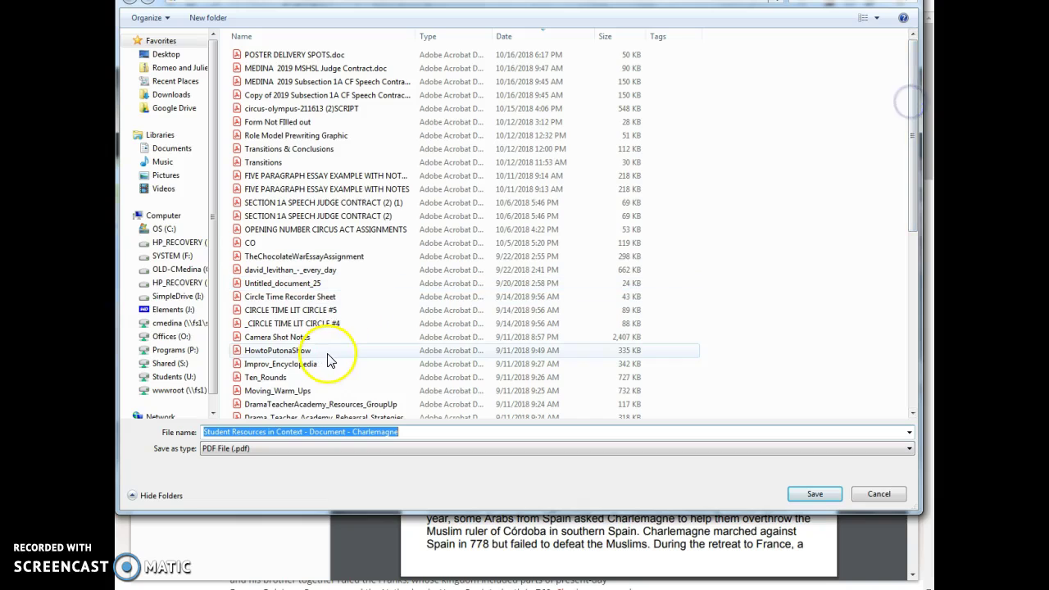
left_click(352, 432)
left_click_drag(352, 432, 222, 421)
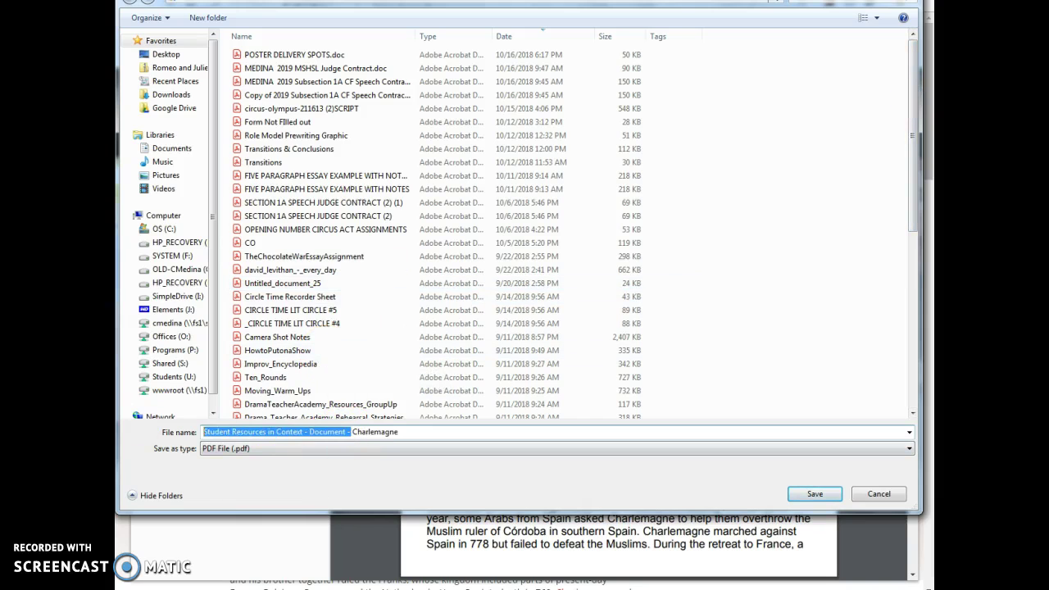
key("BackSpace")
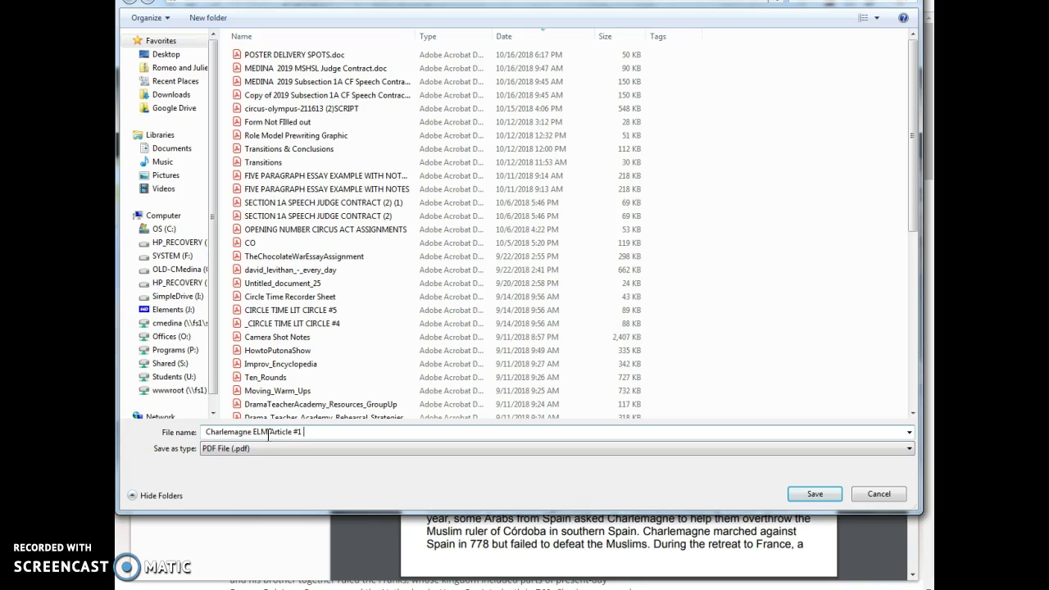
left_click(813, 493)
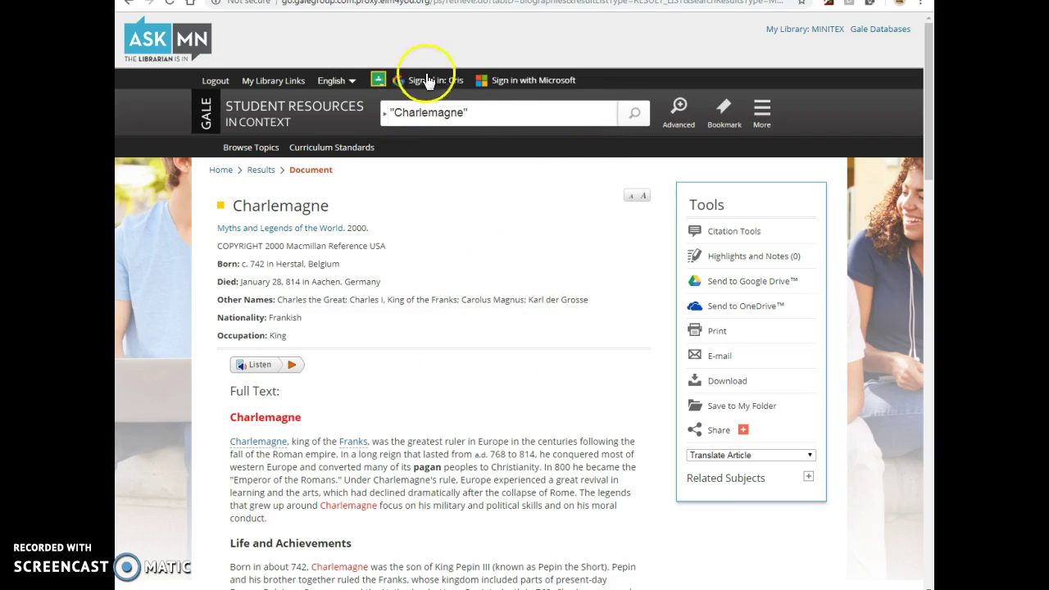
Repeat the "Charlemagne" search and open the 2011 UXL Biographies article from the biography results.
left_click(481, 109)
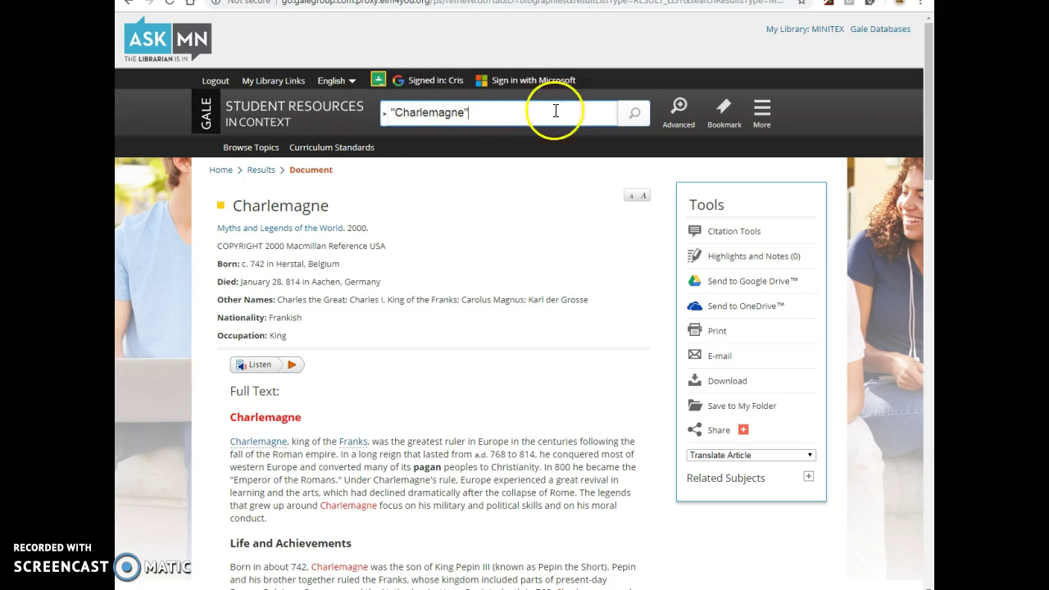
left_click(630, 117)
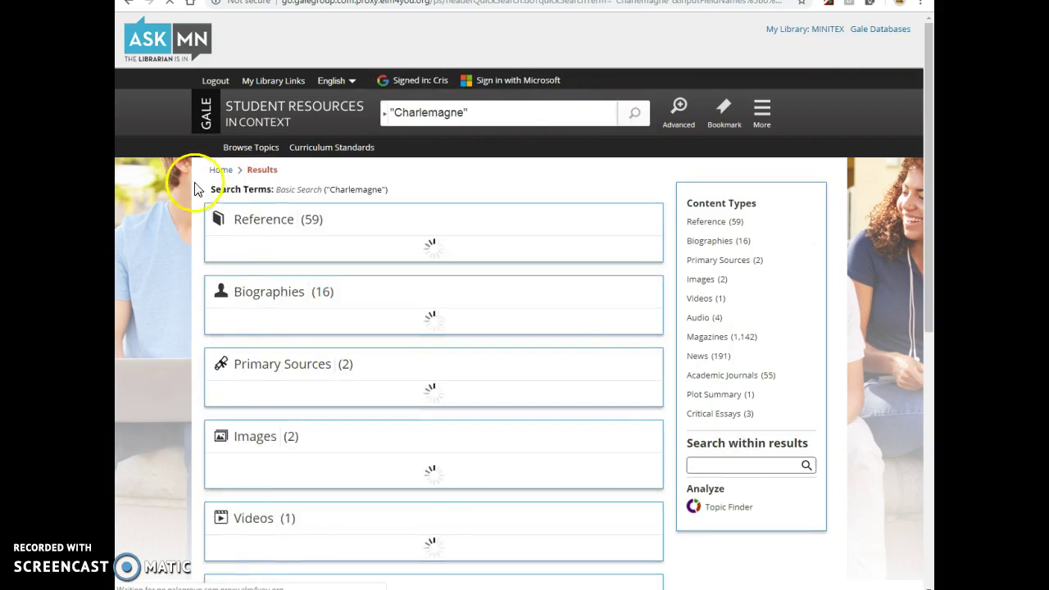
scroll(344, 306, "down", 1)
scroll(344, 306, "down", 2)
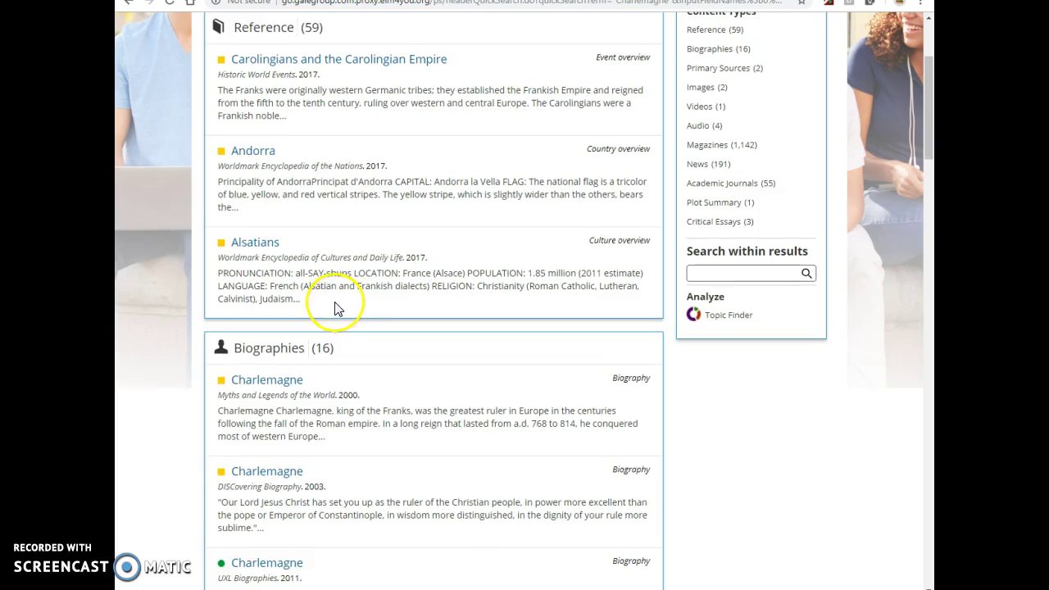
scroll(322, 302, "down", 2)
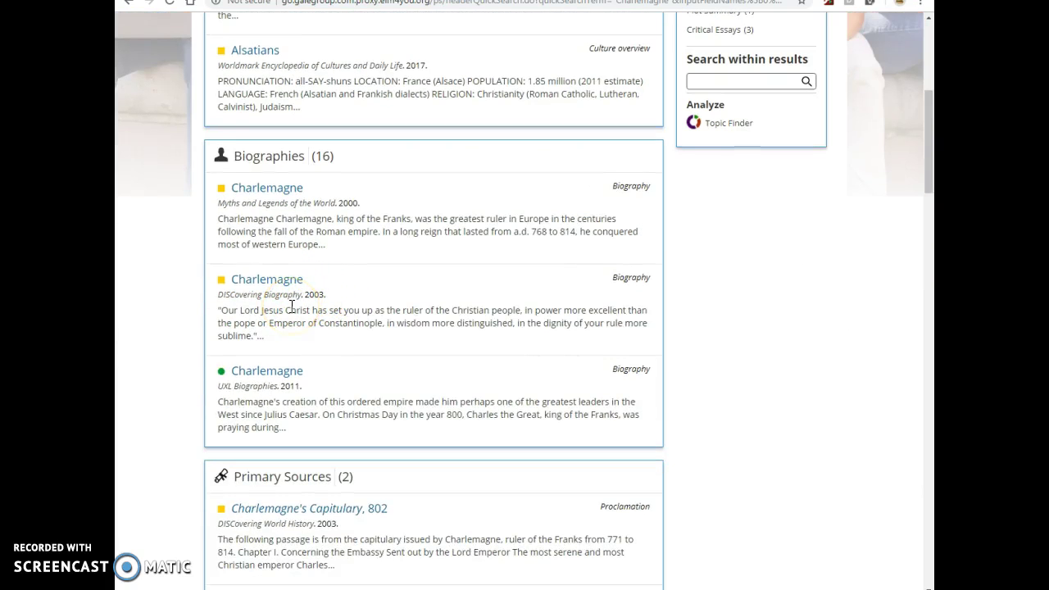
left_click(250, 373)
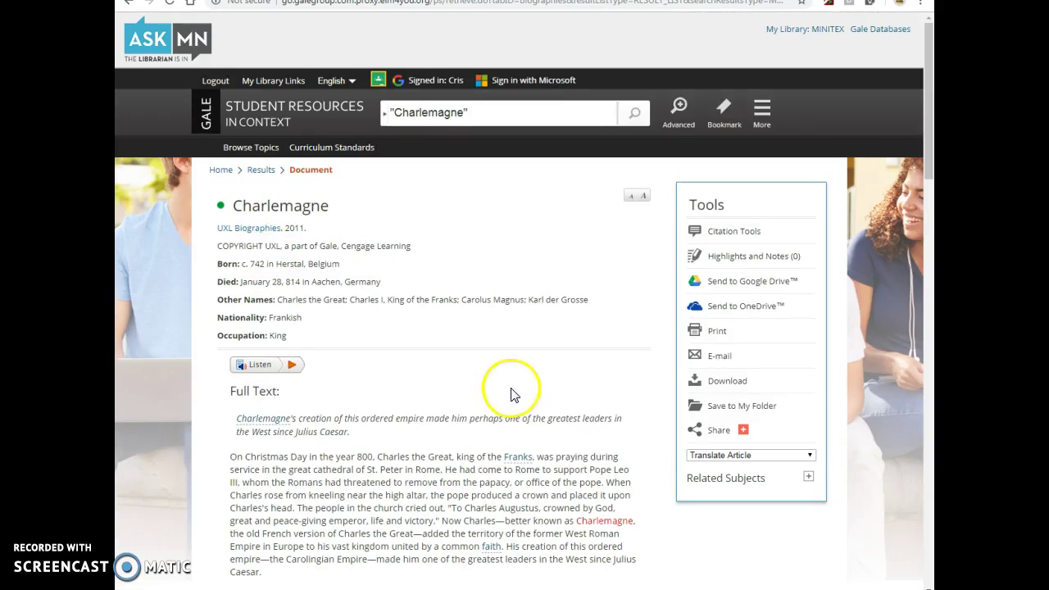
Skim the UXL Biographies article down to its further readings and source citation, and return to its beginning.
scroll(508, 389, "down", 6)
scroll(503, 385, "down", 7)
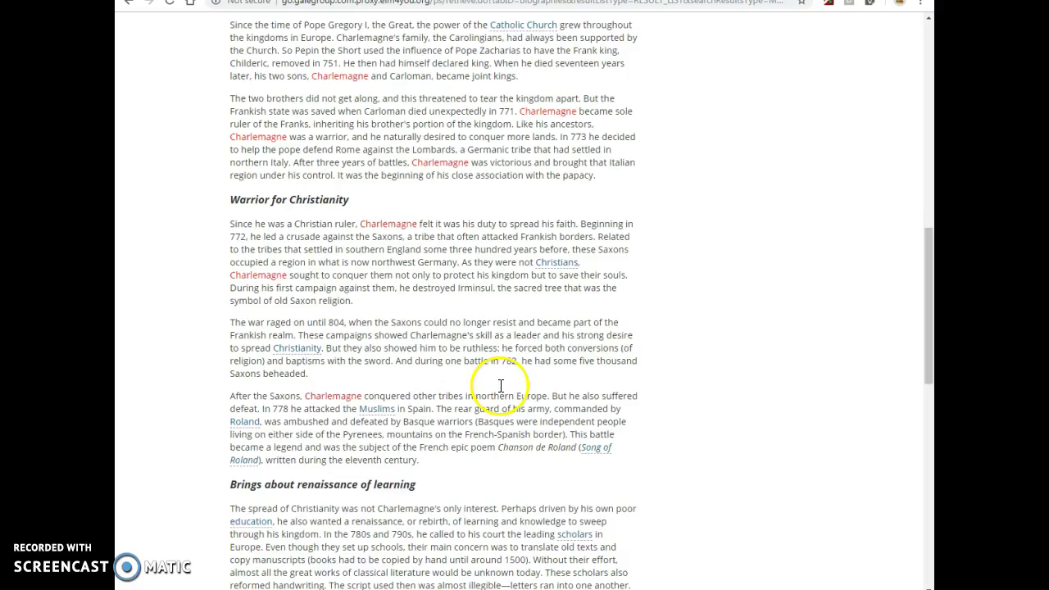
scroll(503, 392, "down", 5)
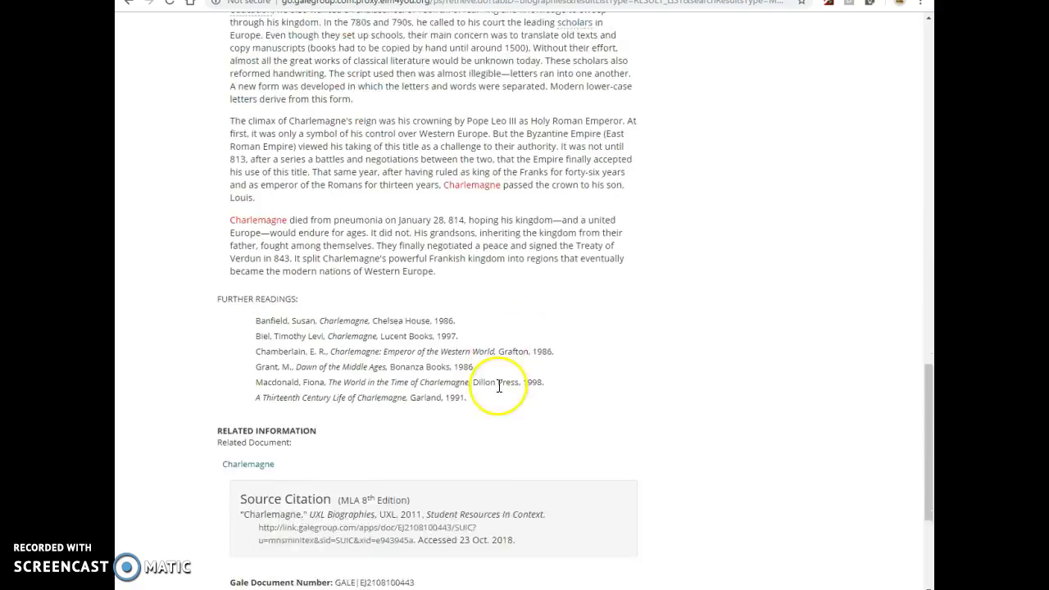
scroll(499, 382, "up", 6)
scroll(498, 385, "up", 15)
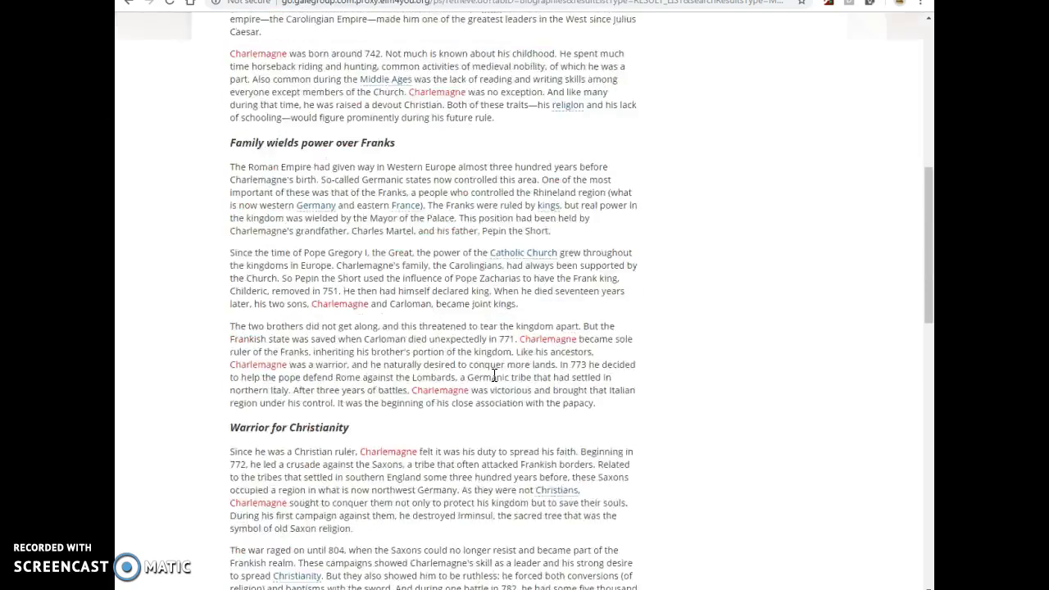
Rerun the "Charlemagne" search, browse the full biographies list and open the 2003 DISCovering Biography article.
left_click(636, 116)
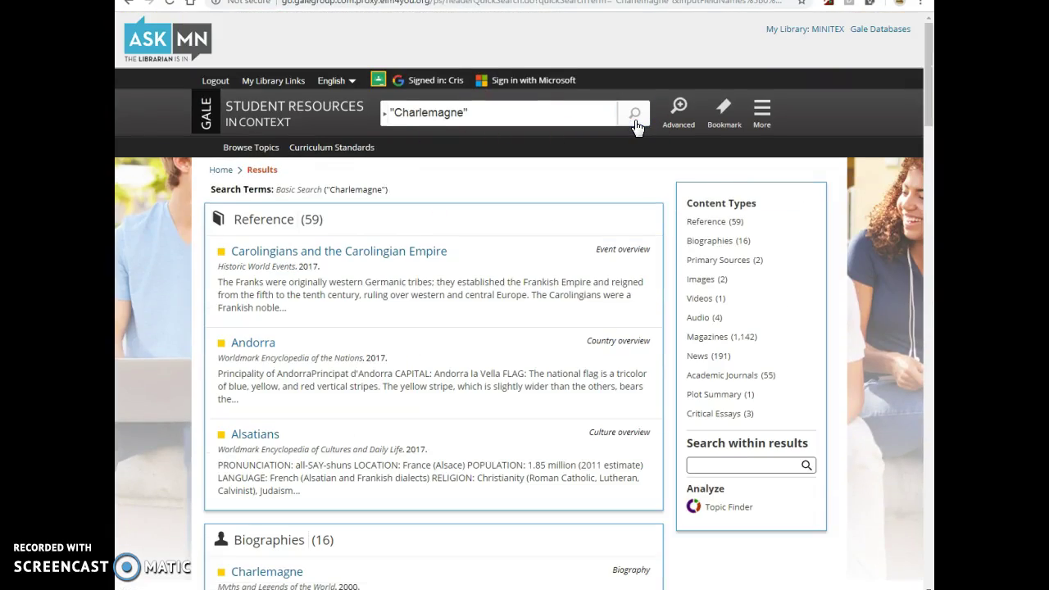
scroll(503, 281, "down", 6)
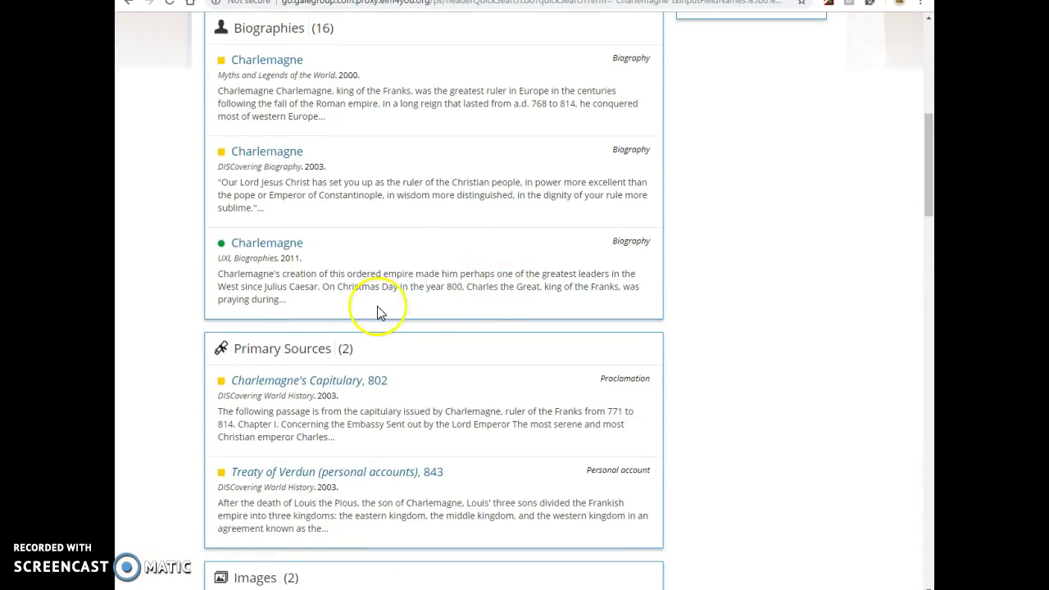
scroll(377, 312, "up", 2)
left_click(289, 223)
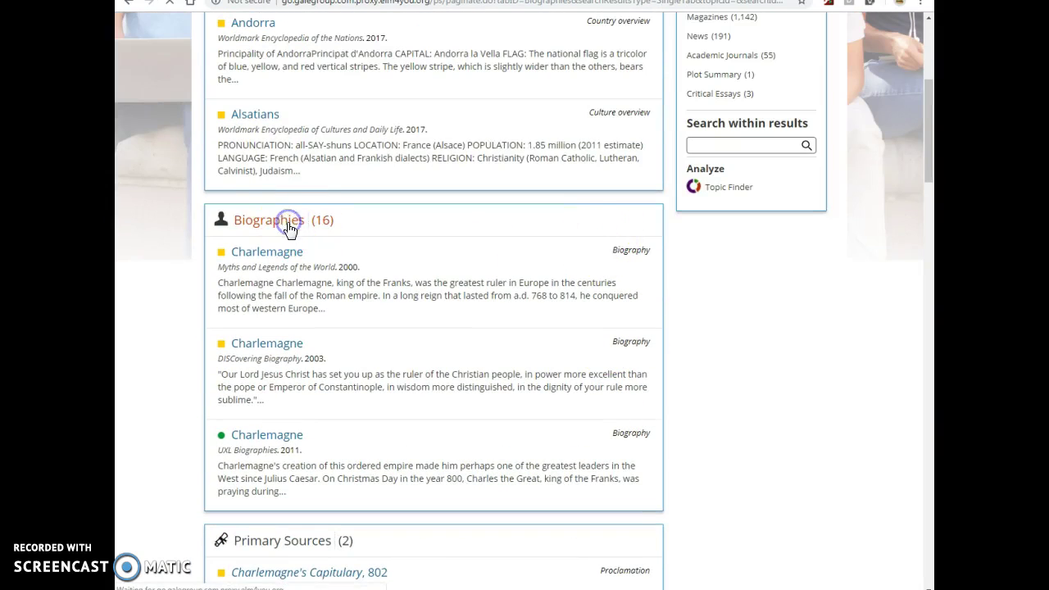
scroll(386, 241, "down", 3)
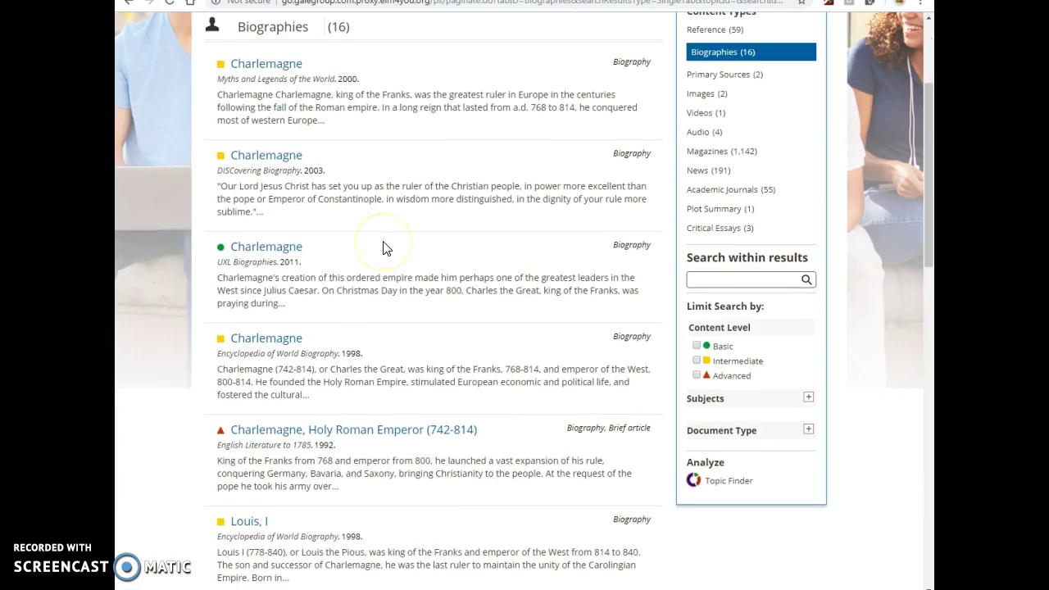
scroll(386, 246, "down", 3)
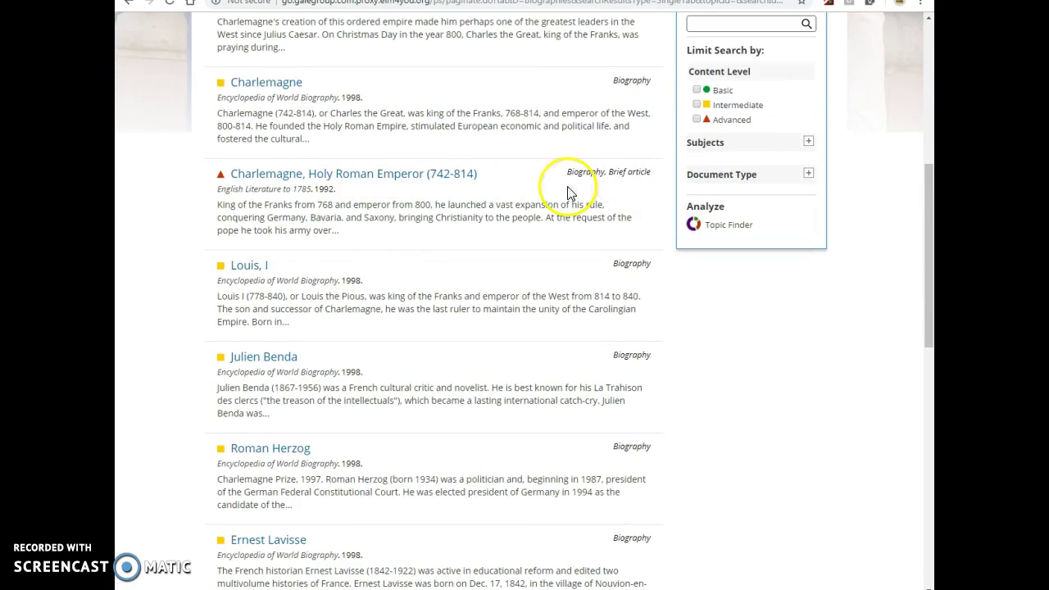
scroll(380, 263, "down", 2)
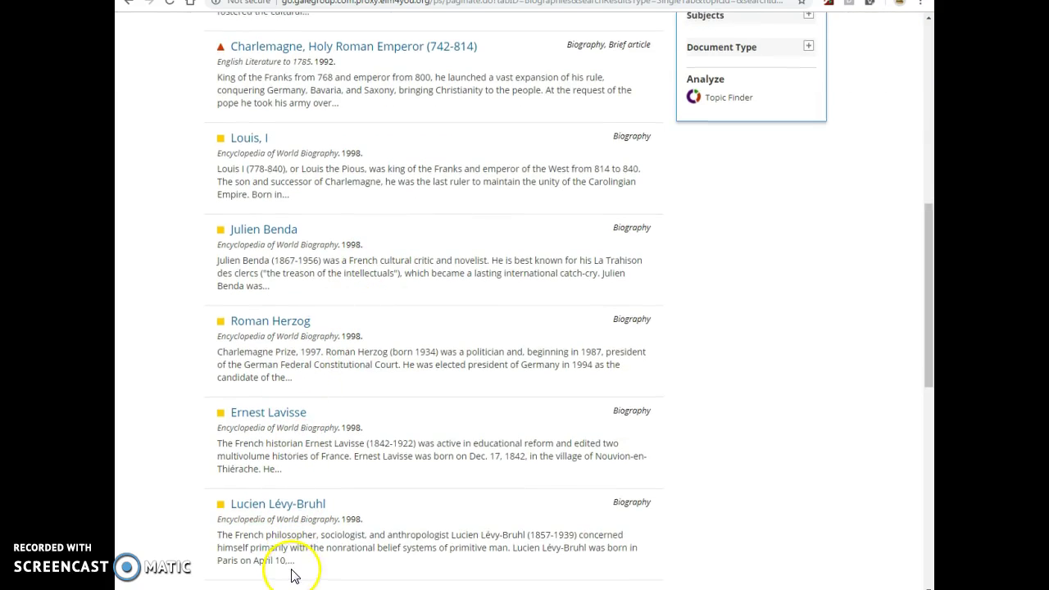
scroll(293, 574, "up", 1)
scroll(346, 352, "up", 2)
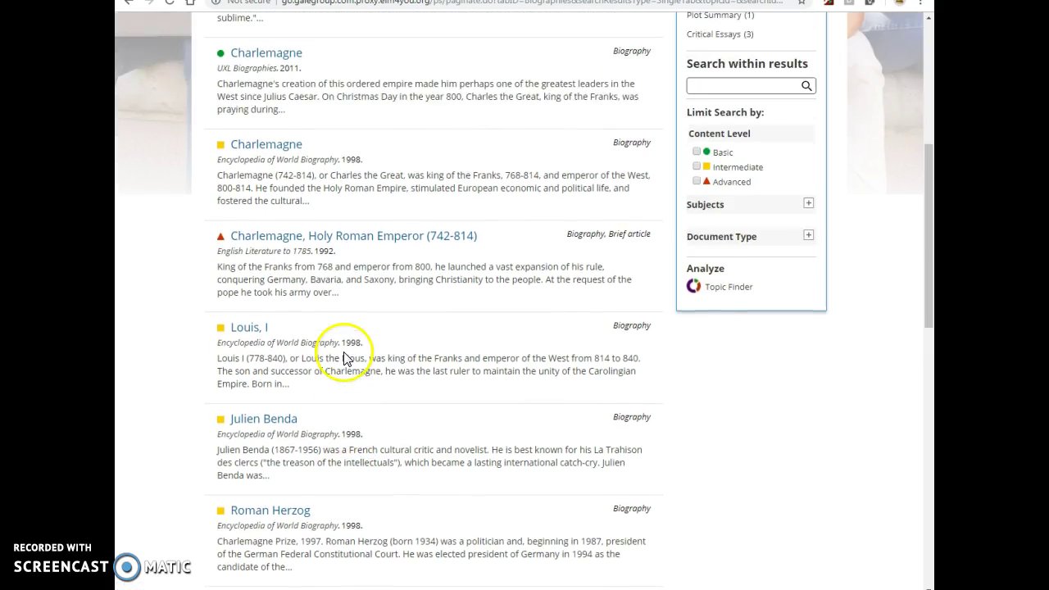
scroll(344, 353, "up", 4)
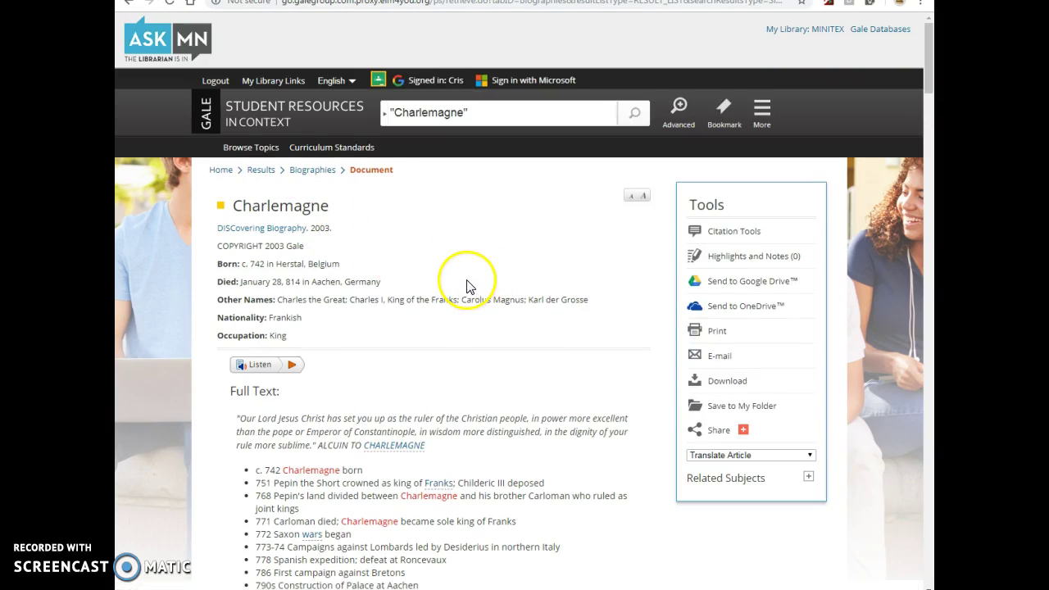
Skim the DISCovering Biography article from its timeline through to the further readings and source citation, and return to its beginning.
scroll(469, 287, "down", 3)
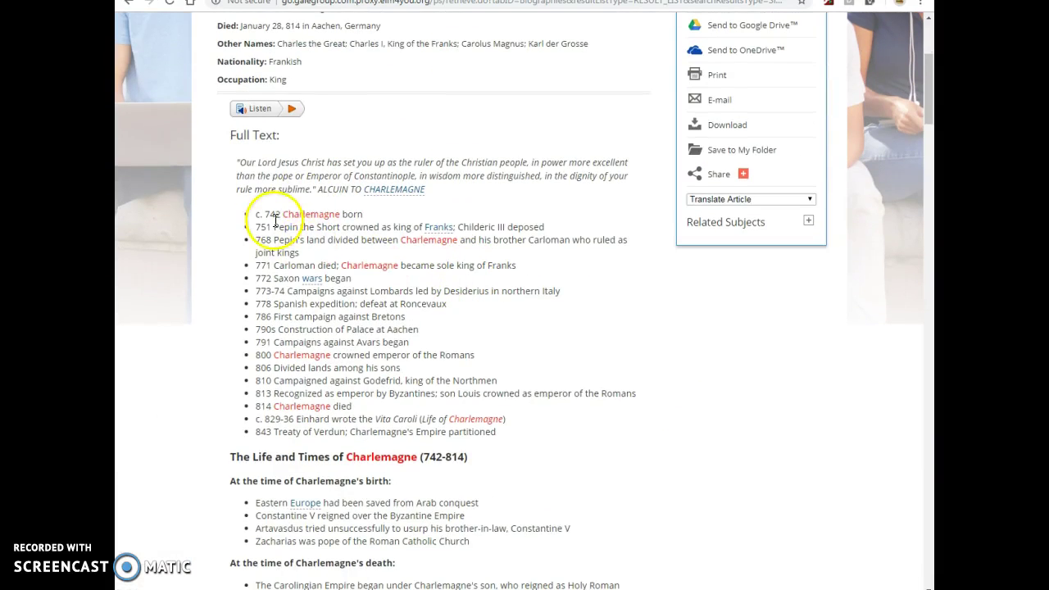
scroll(326, 323, "down", 1)
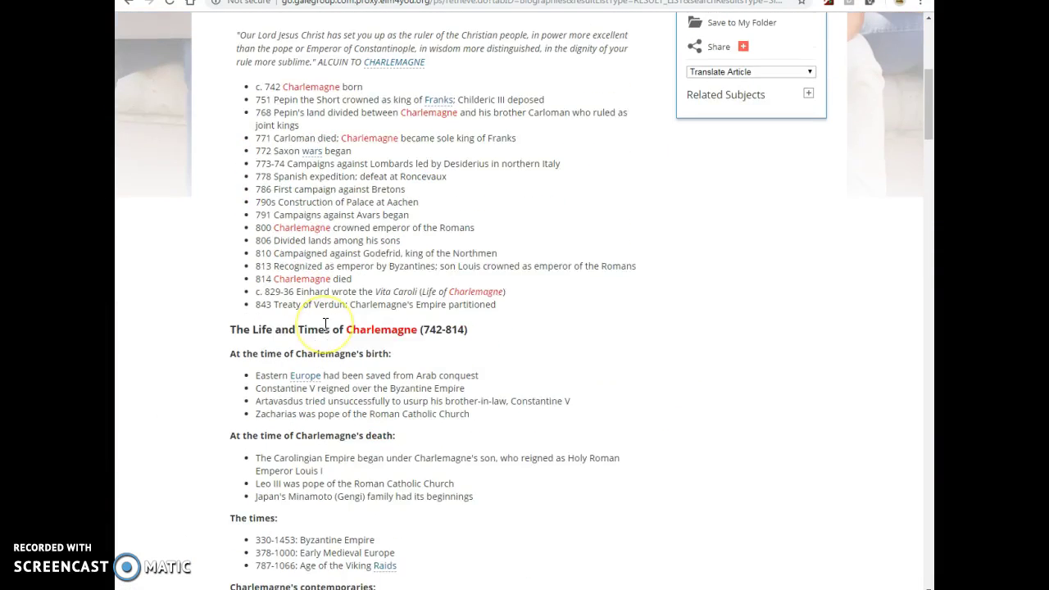
scroll(326, 323, "down", 2)
scroll(268, 221, "down", 5)
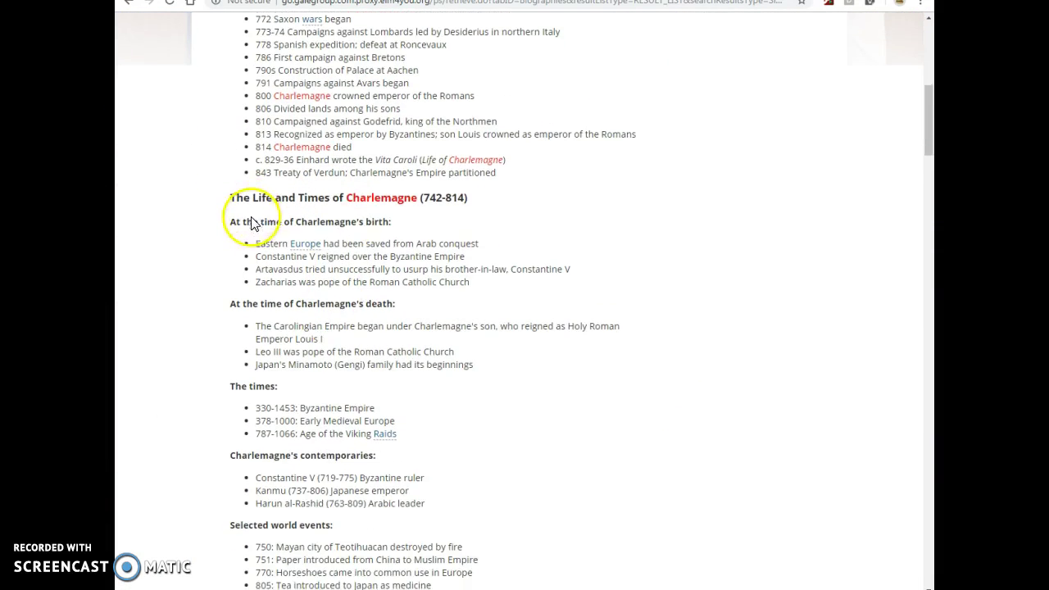
scroll(267, 240, "down", 12)
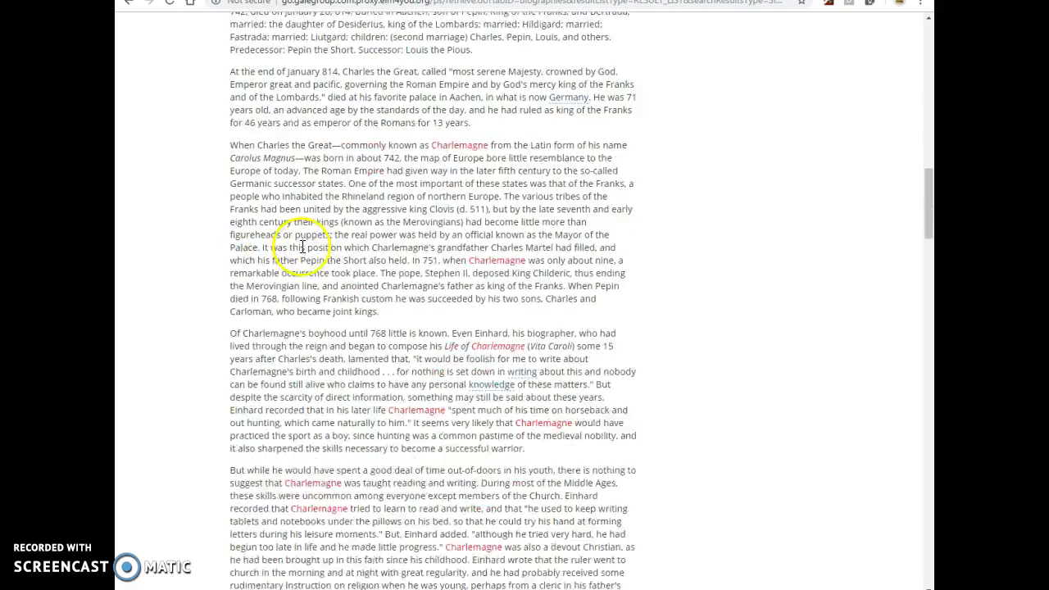
scroll(310, 260, "down", 12)
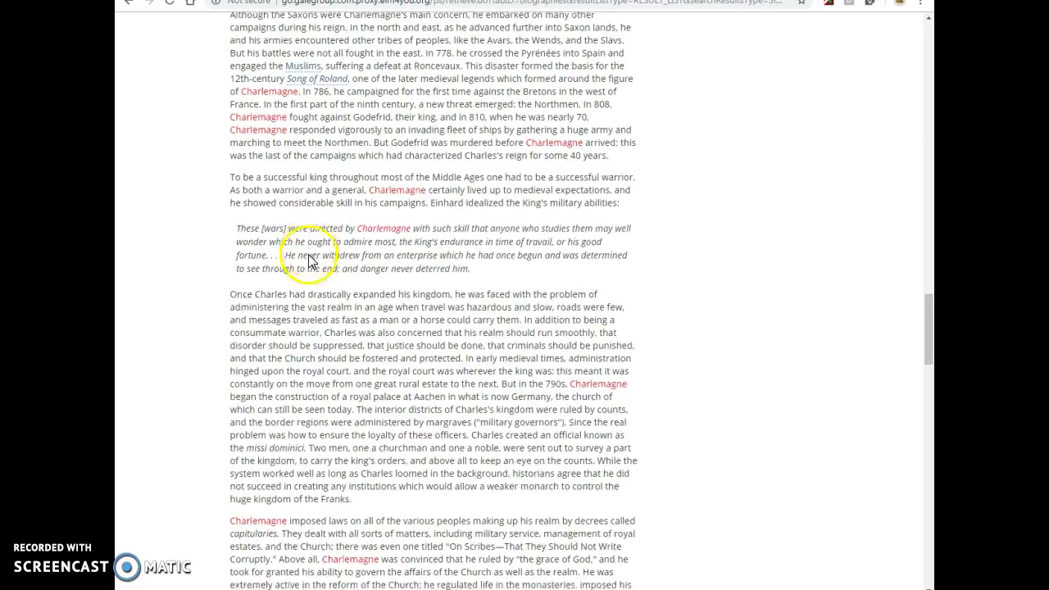
scroll(312, 258, "down", 7)
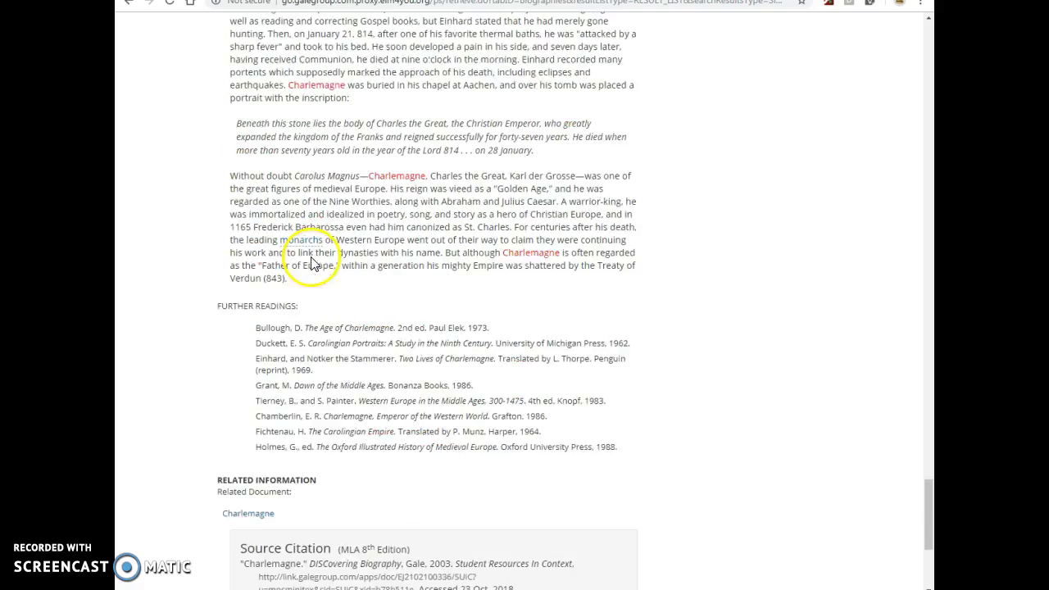
left_click_drag(929, 492, 913, 39)
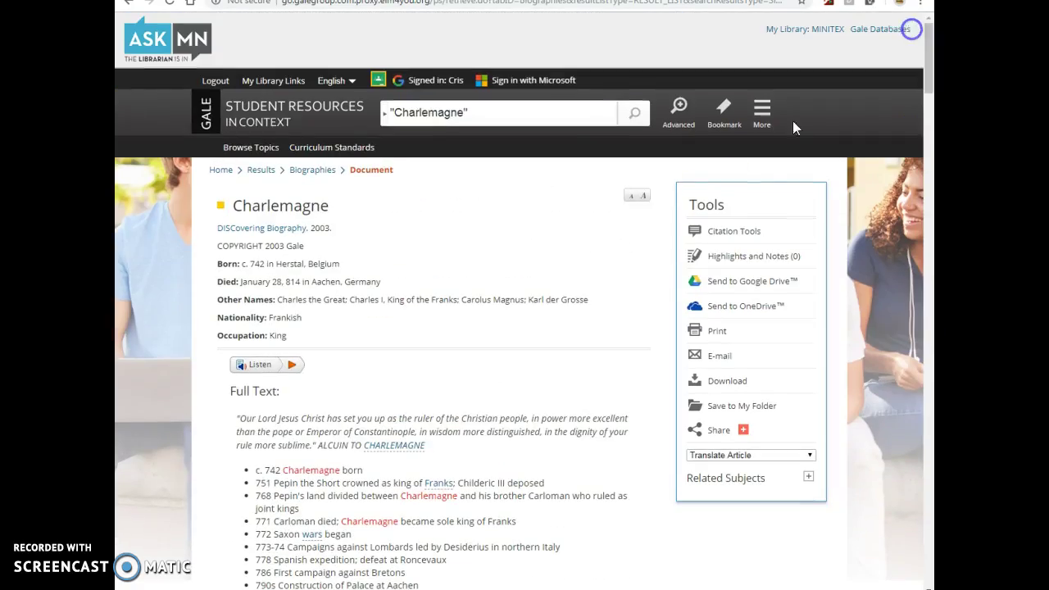
Open the print preview of the DISCovering Biography article, look through its pages and close it without saving.
left_click(728, 289)
left_click(615, 337)
left_click(716, 336)
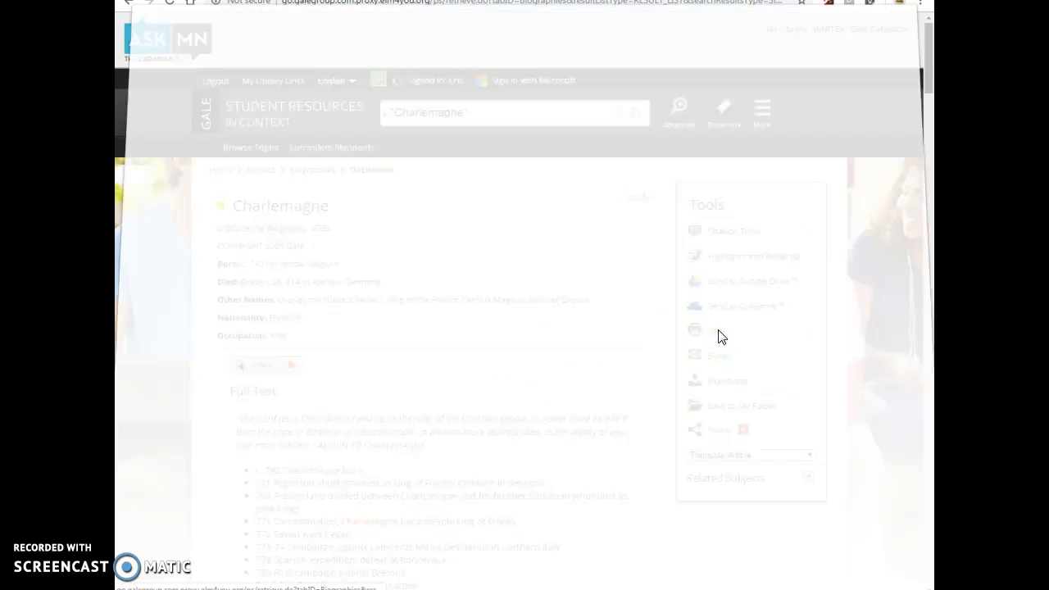
left_click(718, 335)
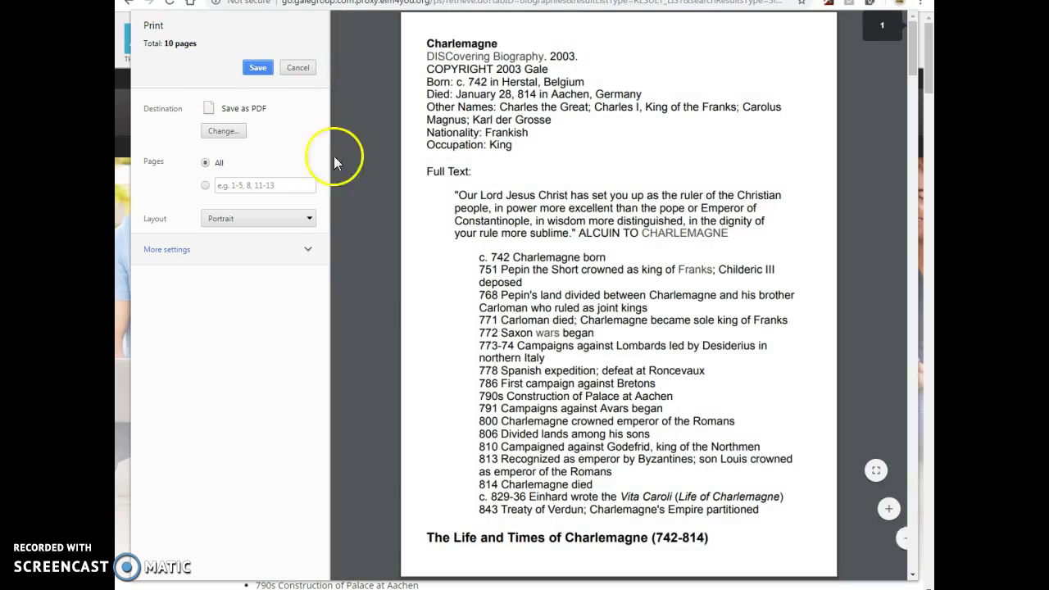
scroll(597, 194, "down", 12)
scroll(507, 248, "up", 5)
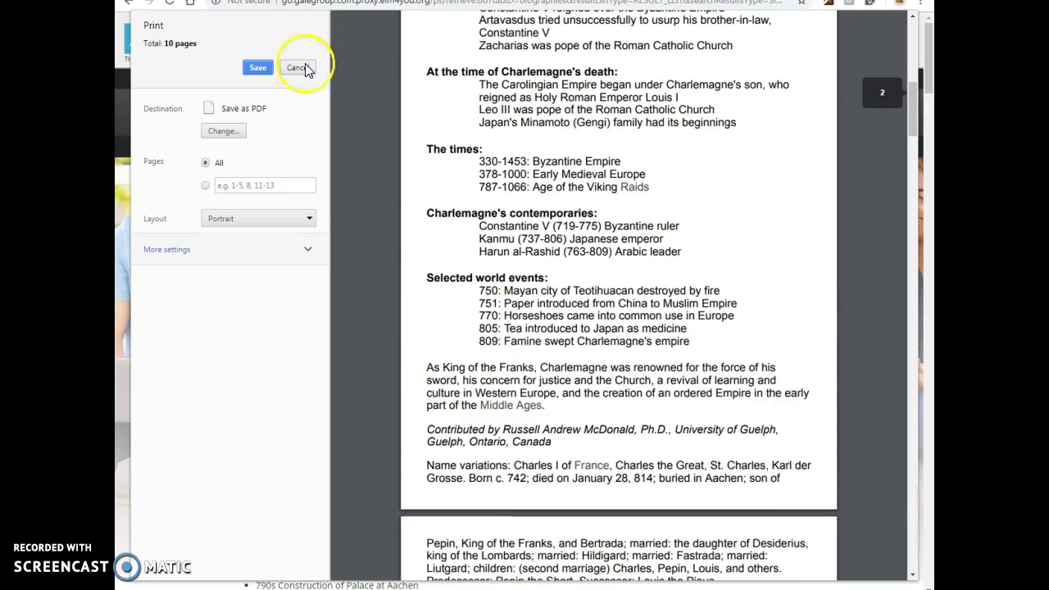
left_click(299, 68)
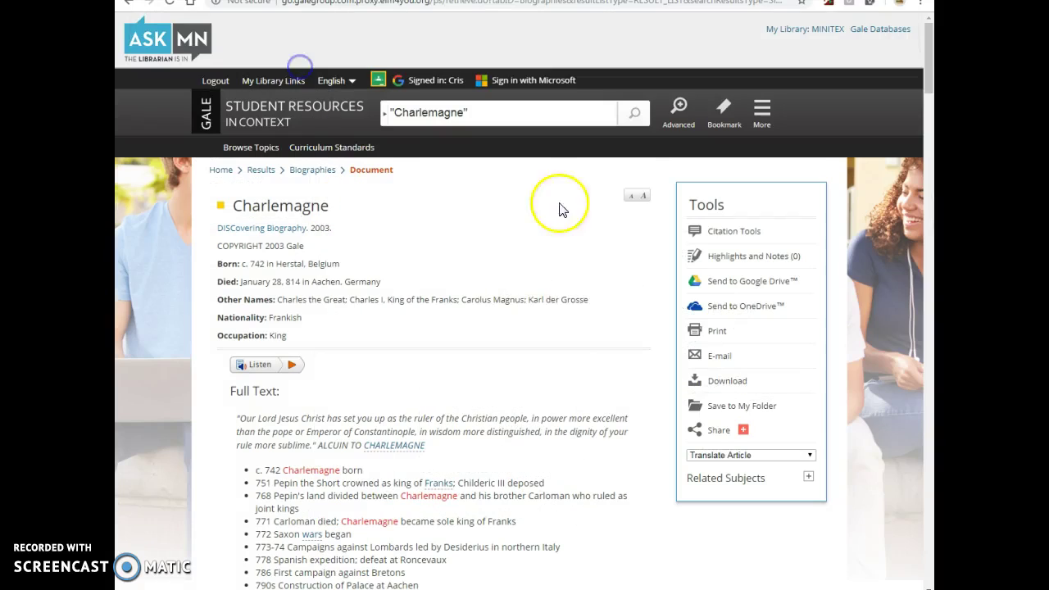
Open the citation tools for the DISCovering Biography article and copy its MLA 8th Edition citation.
left_click(716, 235)
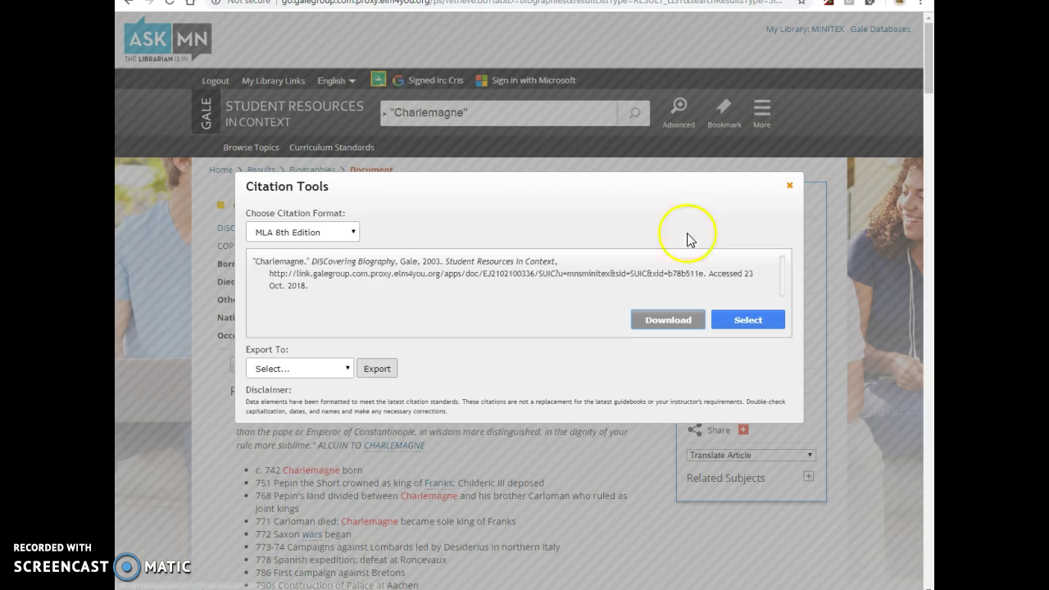
left_click_drag(287, 279, 259, 262)
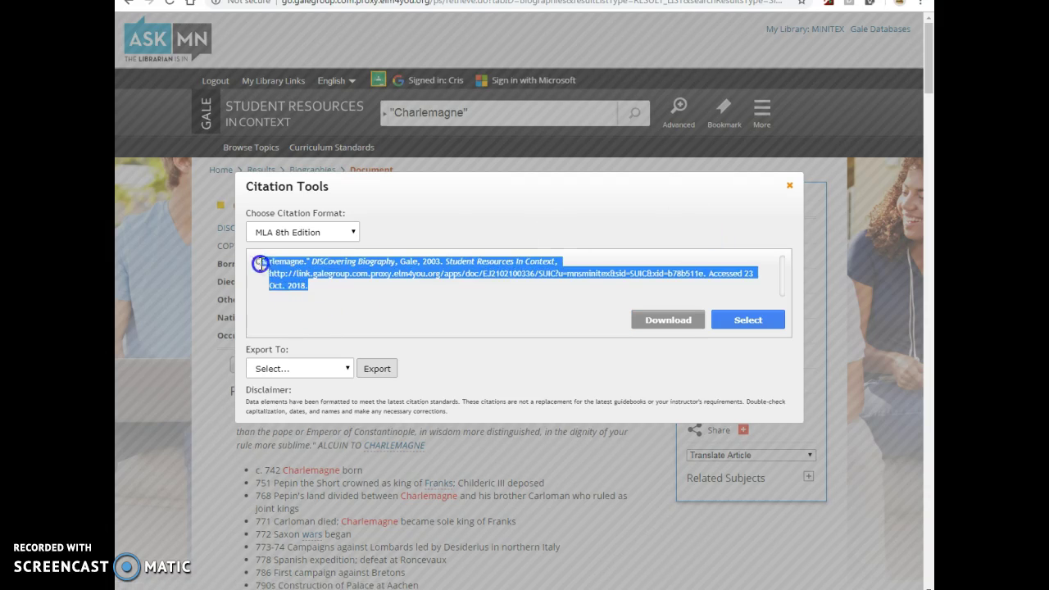
right_click(299, 272)
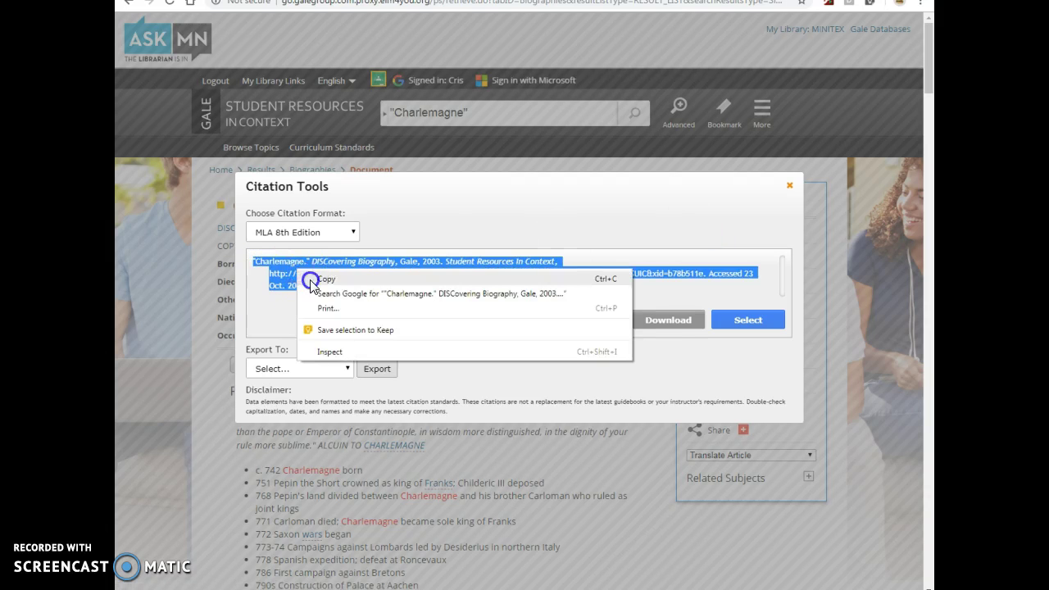
left_click(324, 279)
Switch to the Google Docs works cited document and paste the citation under Electronic Library of Minnesota Source #2.
key("ctrl+Tab")
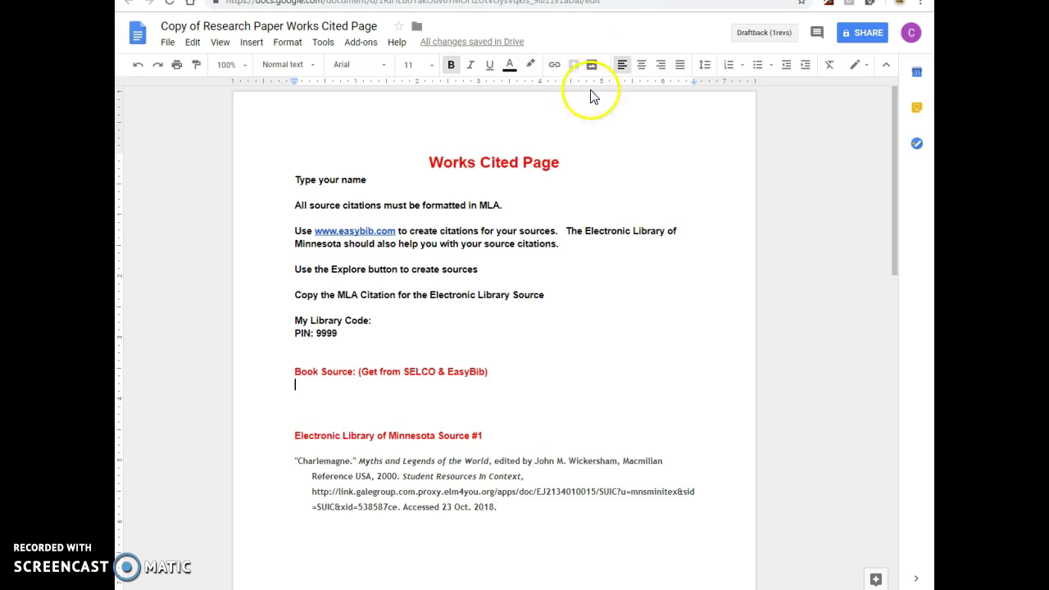
scroll(386, 394, "down", 5)
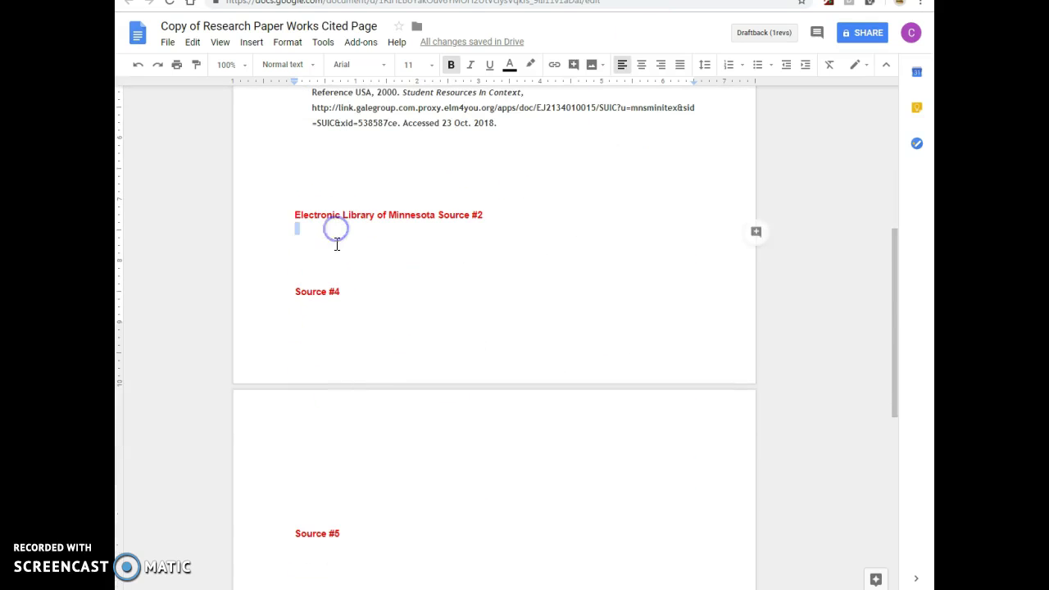
left_click(336, 245)
key("ctrl+v")
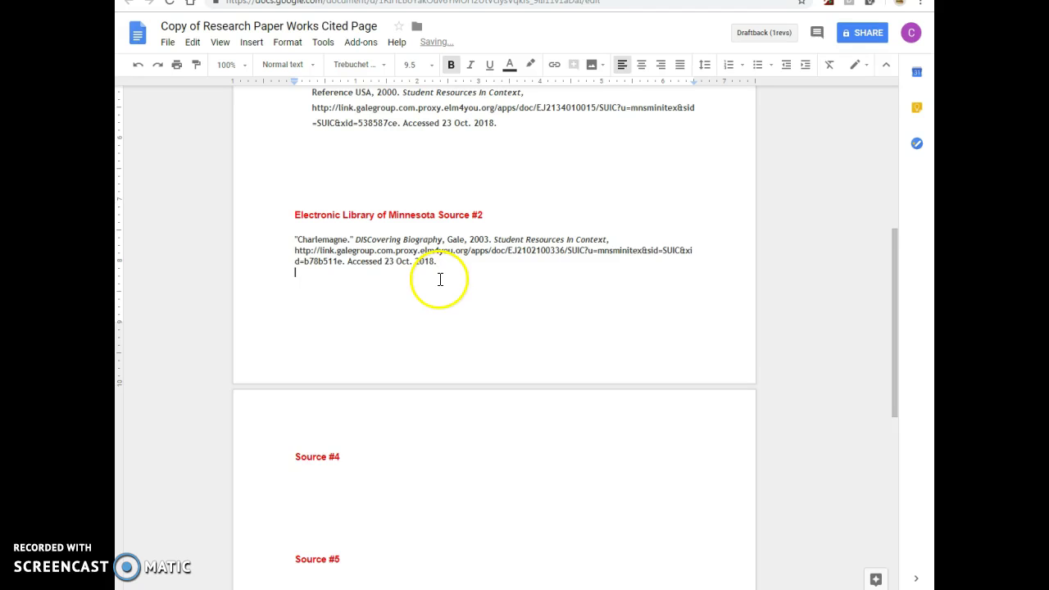
Review the works cited page from its instructions and Book Source heading through both Electronic Library sources to the remaining source headings.
scroll(440, 279, "up", 5)
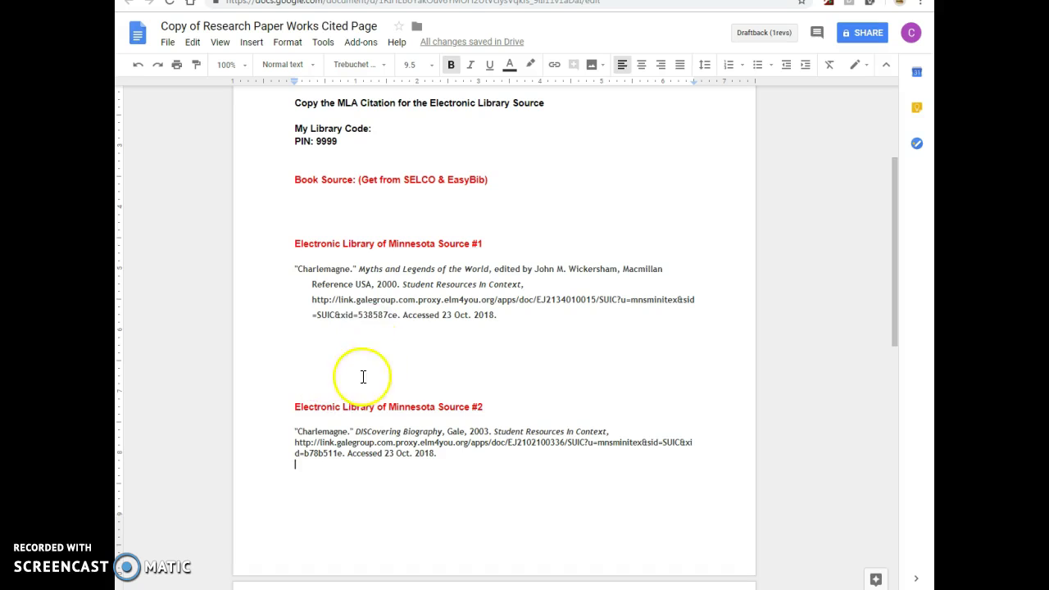
scroll(365, 328, "up", 2)
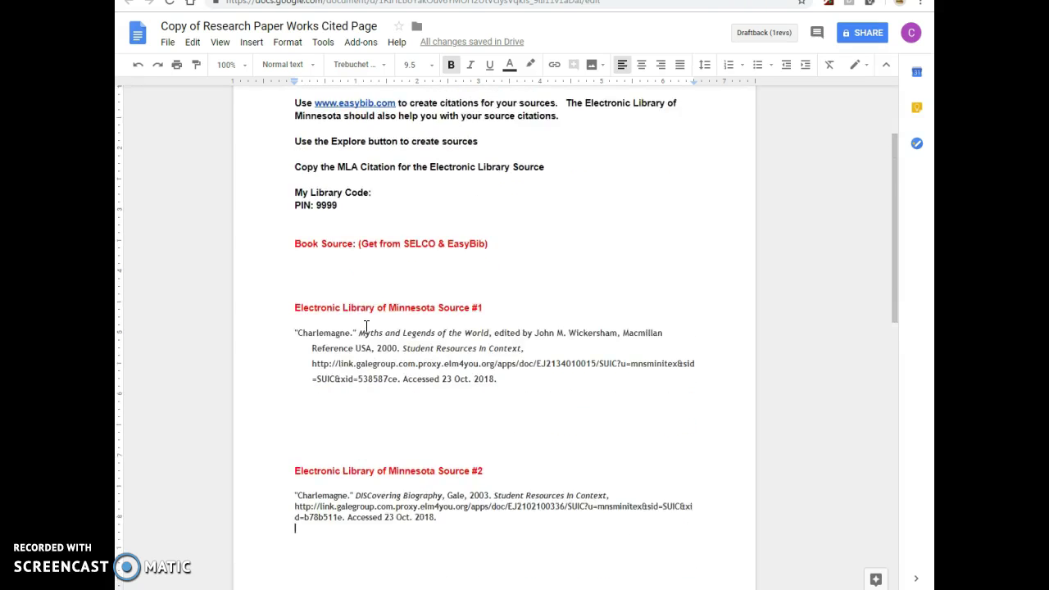
scroll(367, 326, "down", 3)
left_click(364, 341)
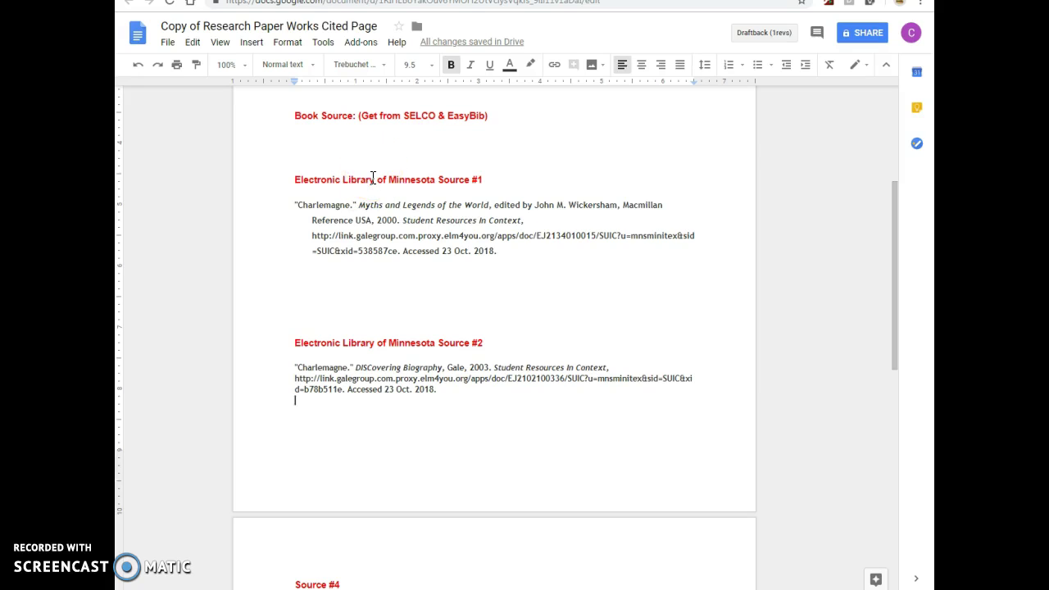
scroll(393, 215, "up", 3)
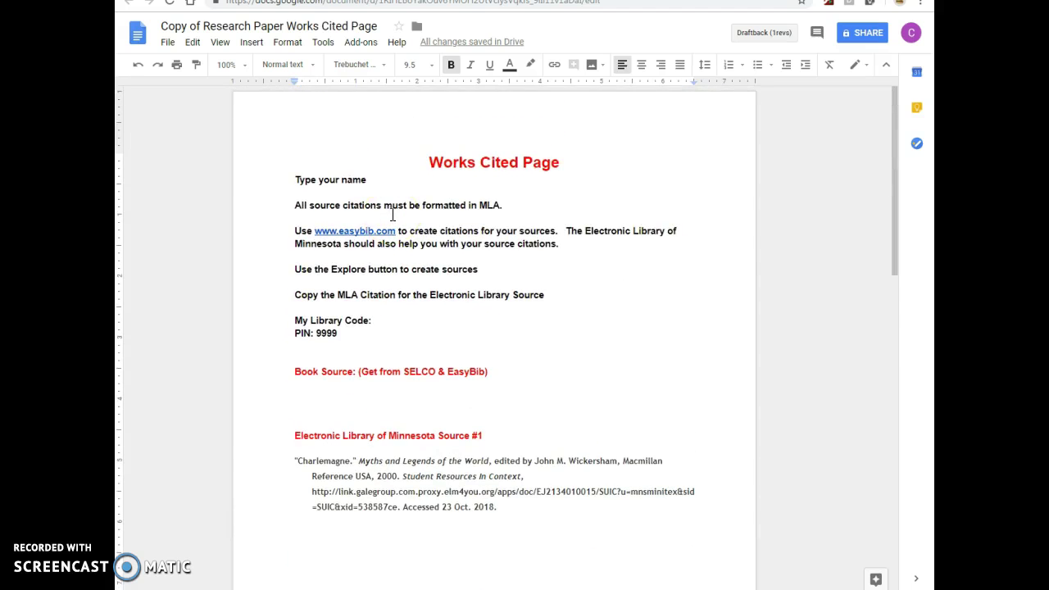
scroll(392, 214, "down", 3)
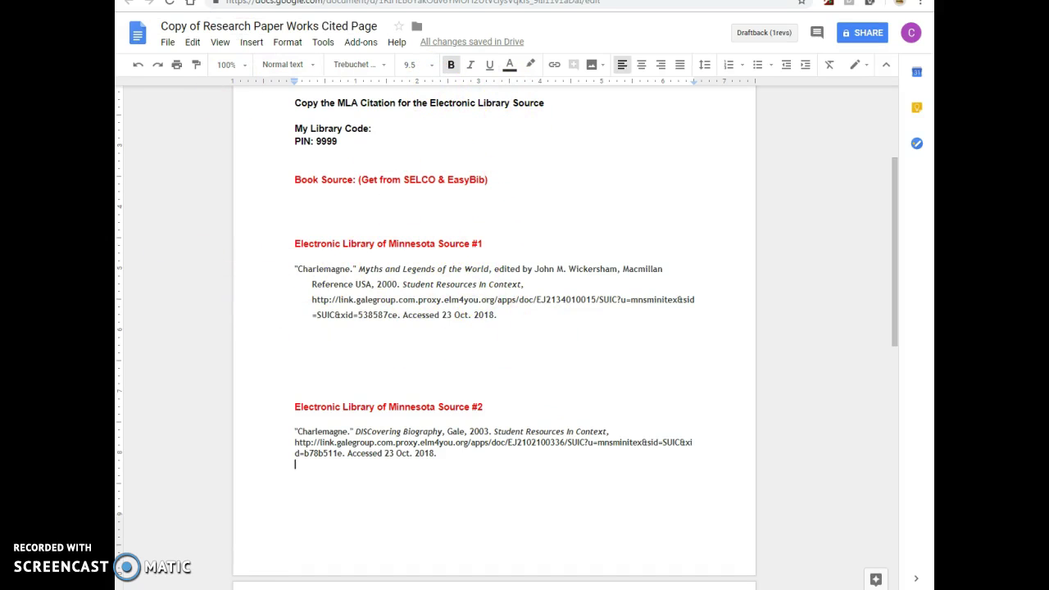
scroll(496, 197, "up", 3)
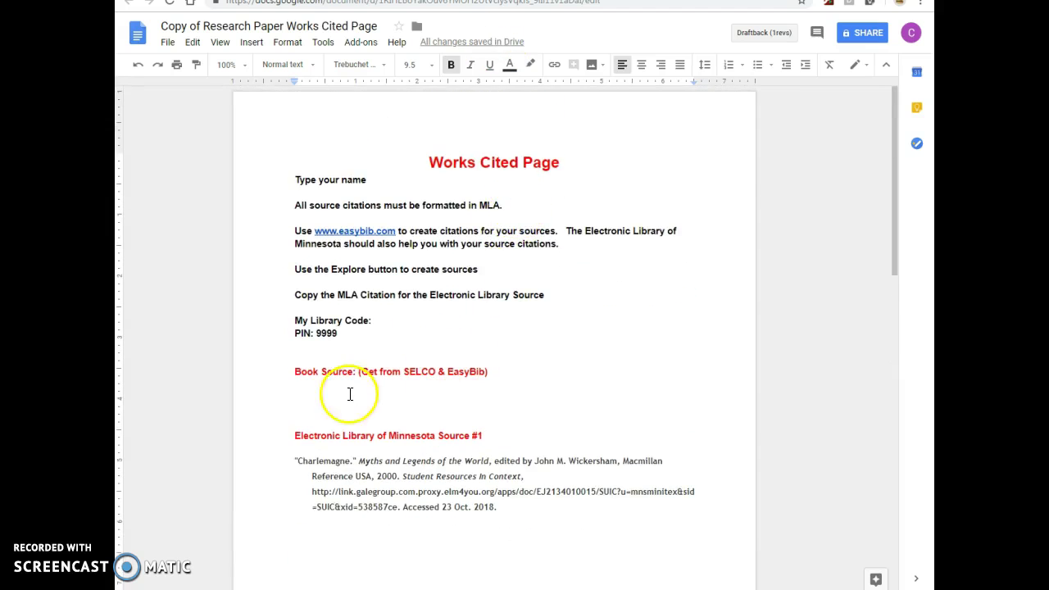
scroll(385, 385, "down", 15)
scroll(388, 379, "up", 3)
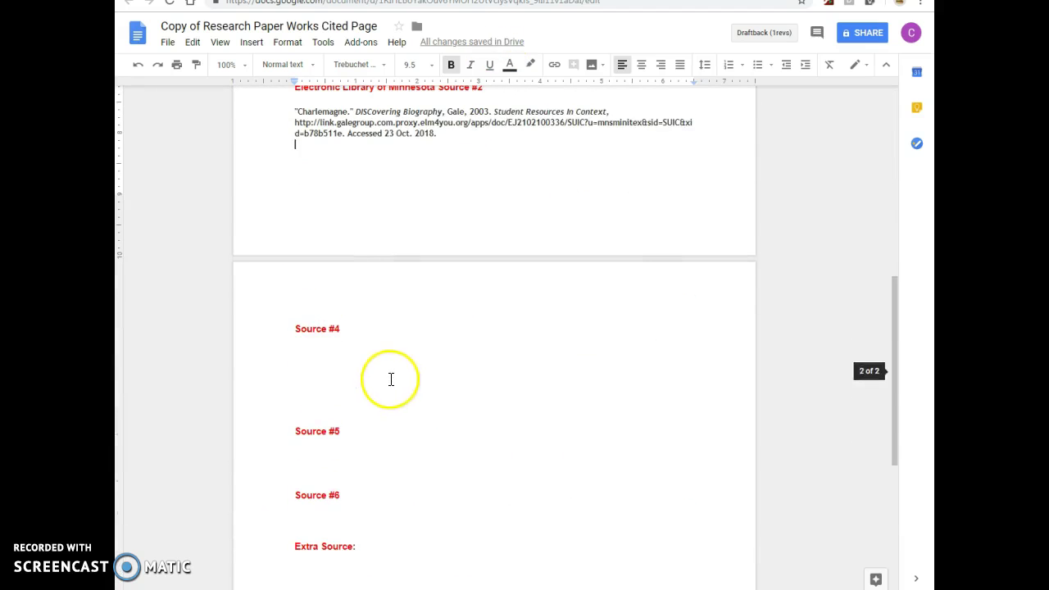
Place the cursor under Source #4 and search Explore for "charlemagne".
left_click(328, 369)
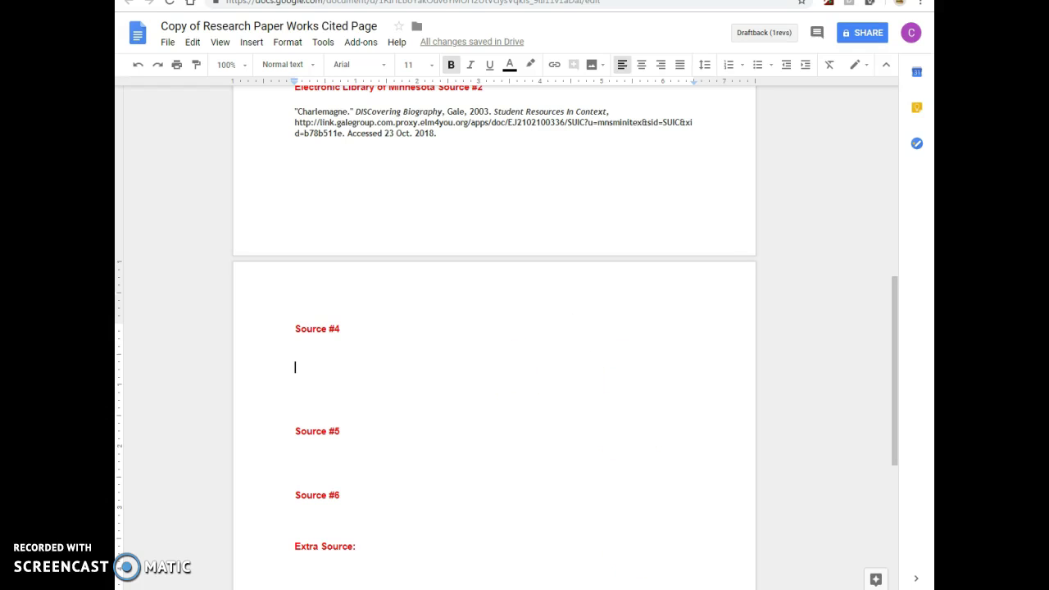
left_click(871, 582)
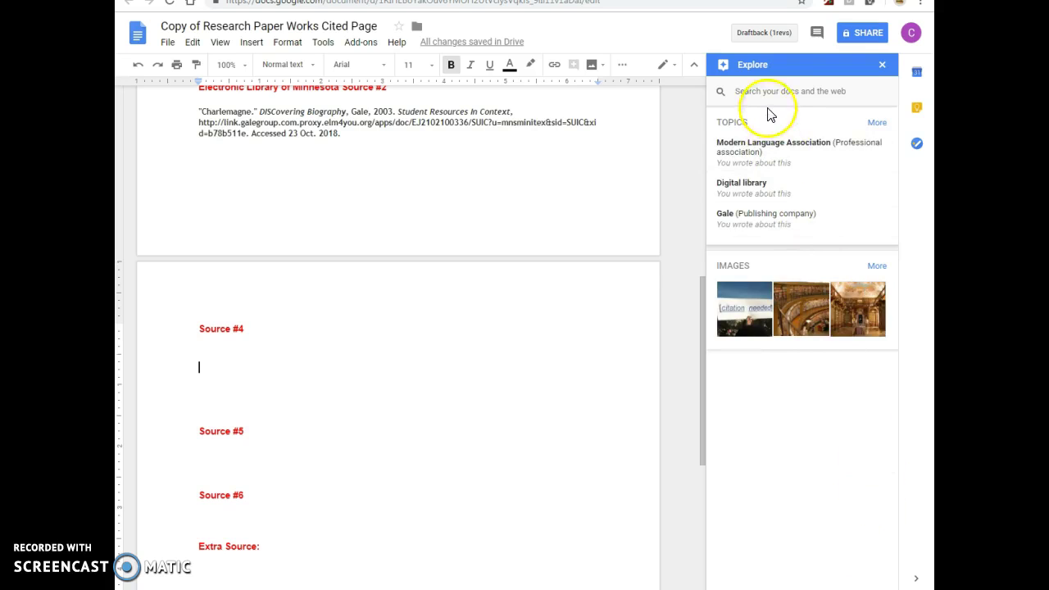
left_click(773, 92)
right_click(773, 93)
left_click(801, 169)
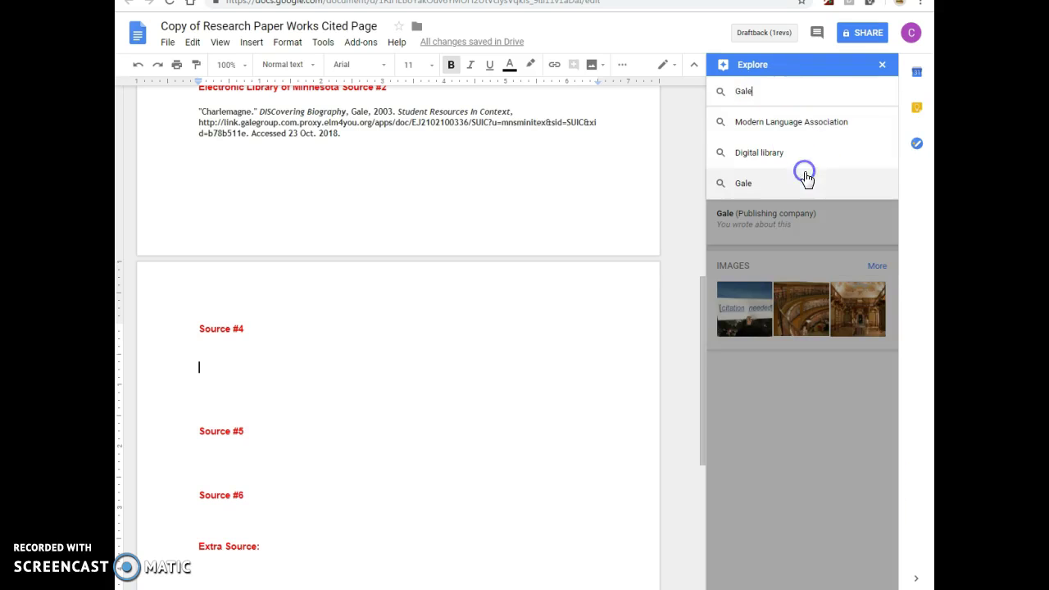
left_click_drag(823, 92, 696, 98)
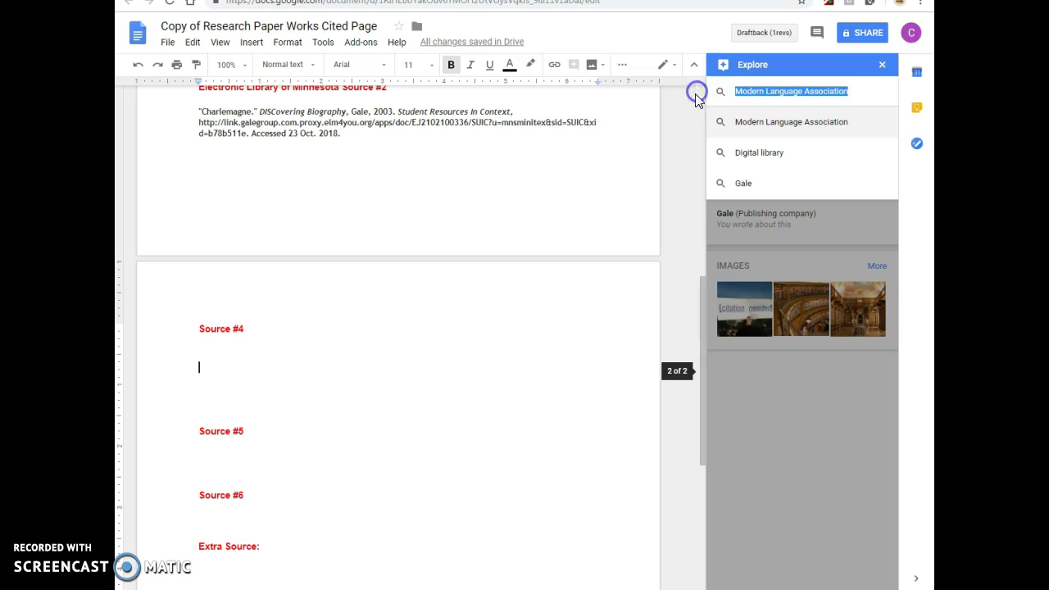
type("Charla")
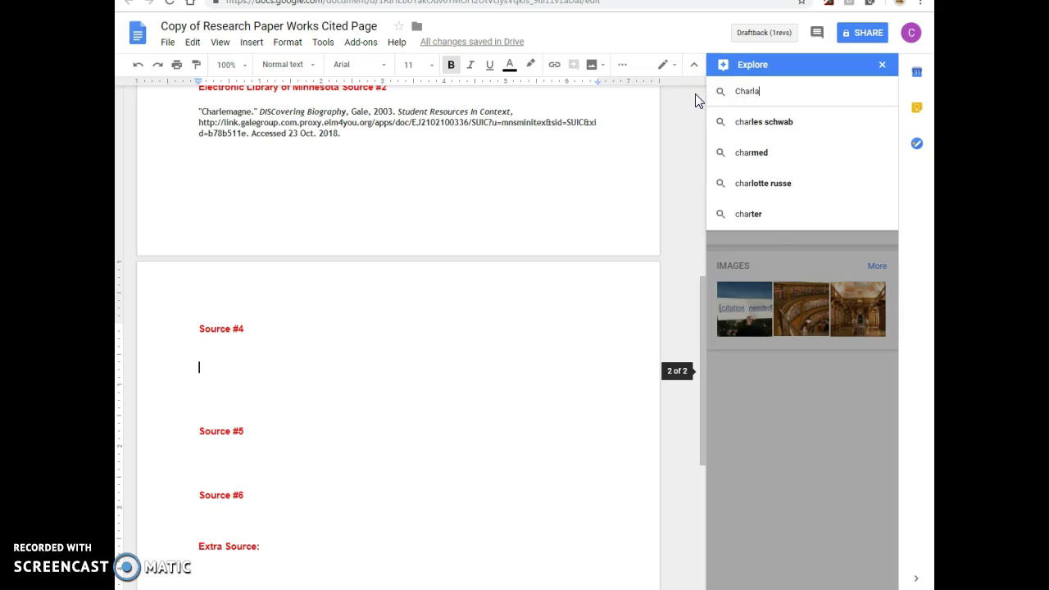
type("ma")
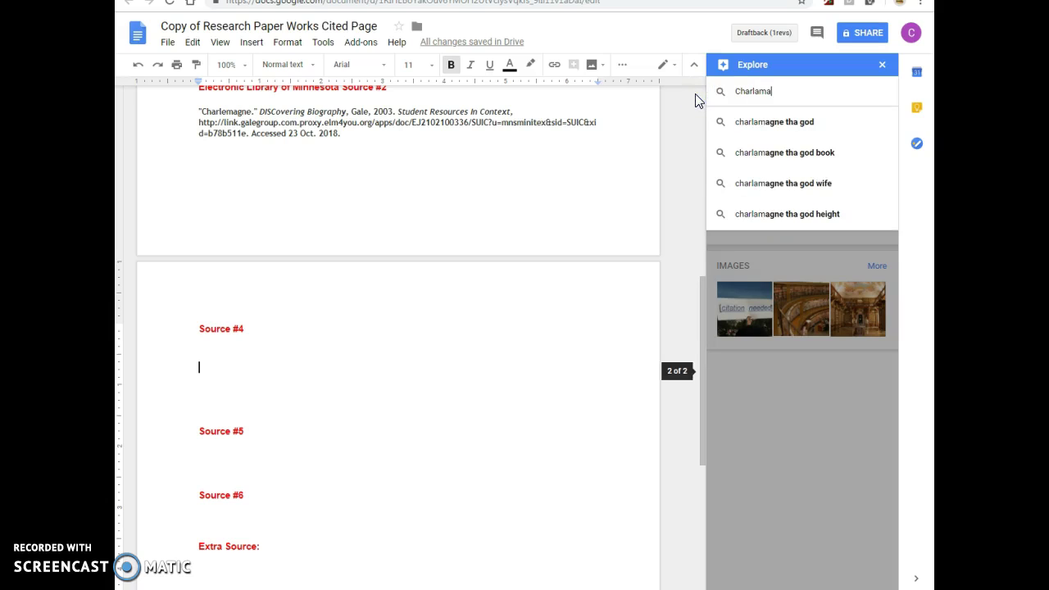
type("gne")
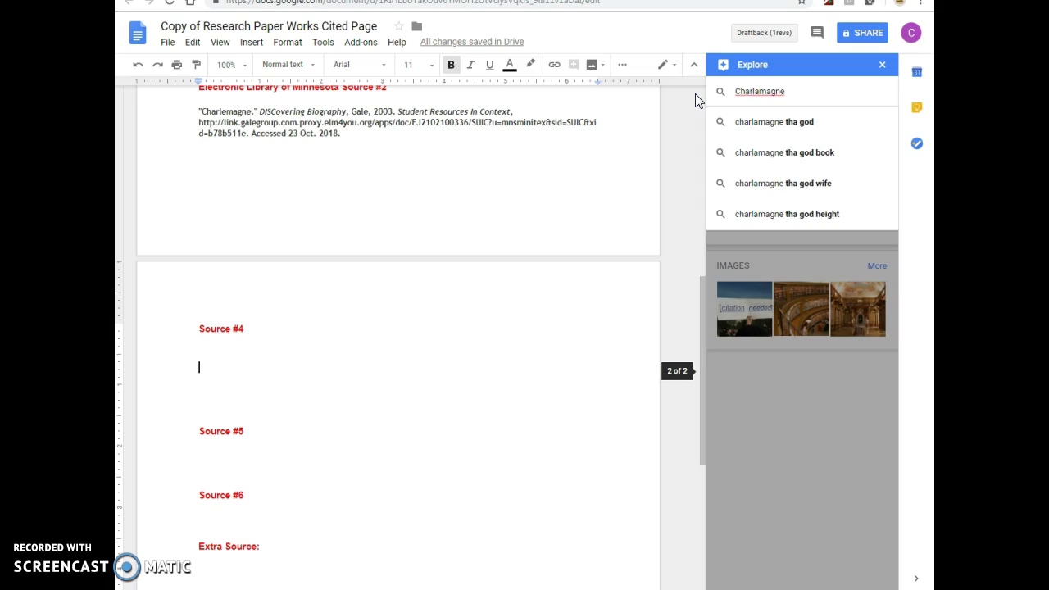
key("BackSpace")
key("BackSpace")
key("BackSpace")
key("BackSpace")
key("BackSpace")
key("BackSpace")
key("BackSpace")
key("BackSpace")
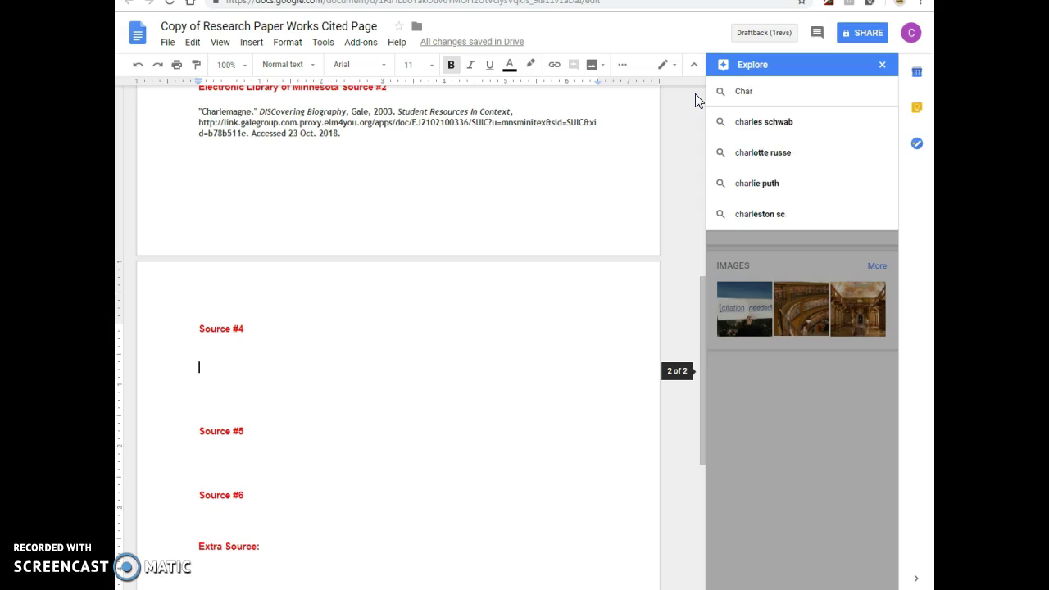
type("lemag")
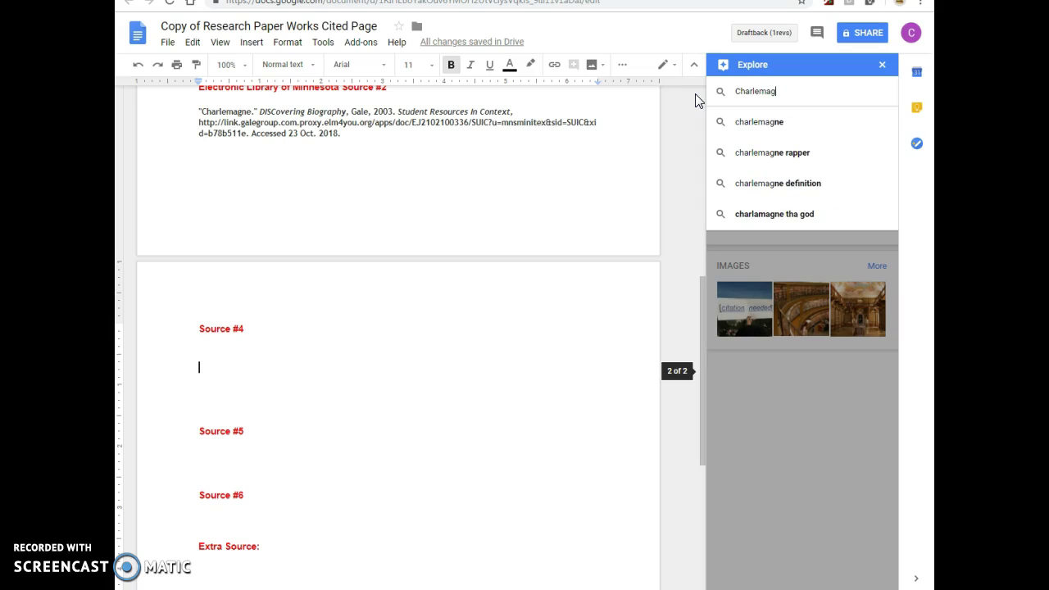
type("ne")
left_click(744, 121)
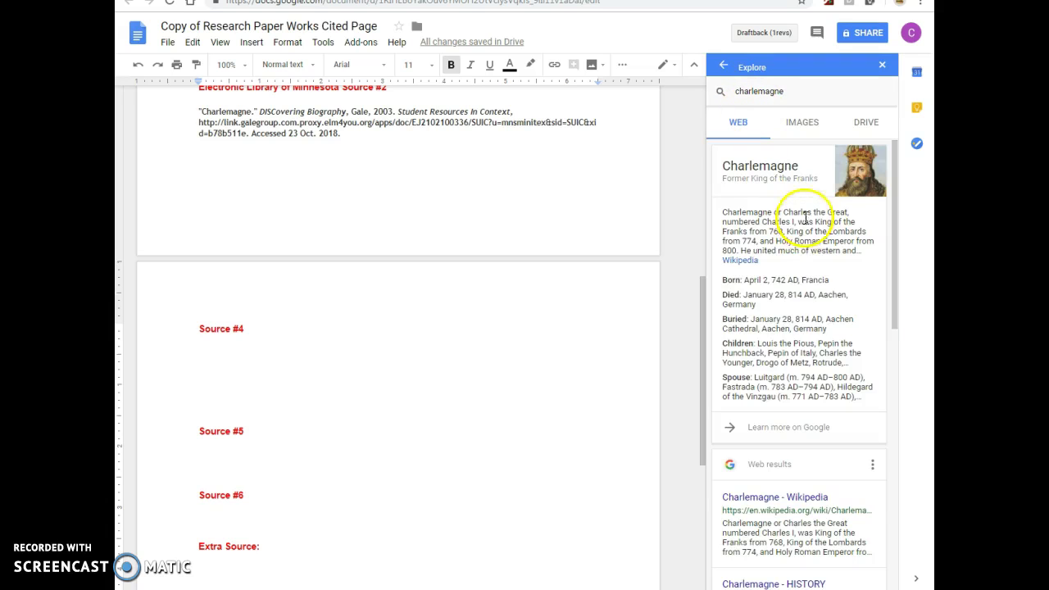
Browse the Explore web results, open the "Charlemagne - HISTORY" article, skim it and return to the works cited document.
scroll(774, 199, "down", 2)
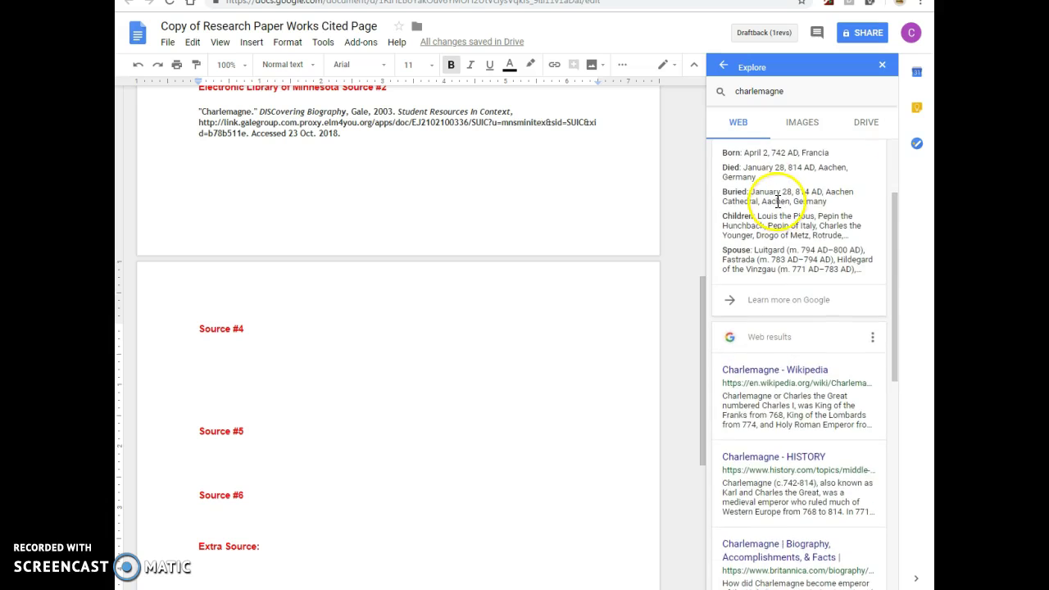
scroll(778, 199, "down", 2)
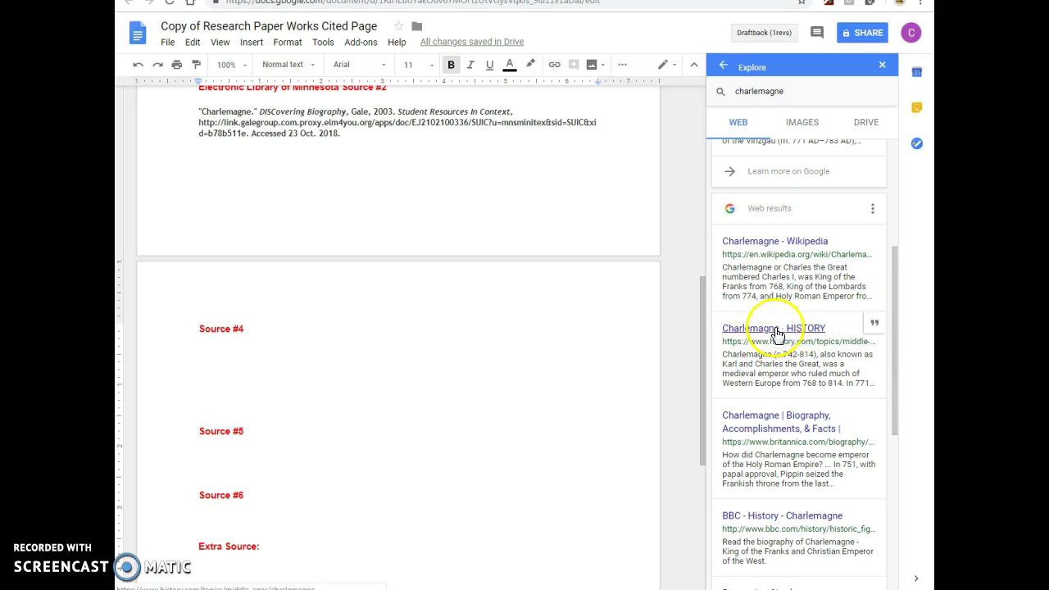
left_click(801, 330)
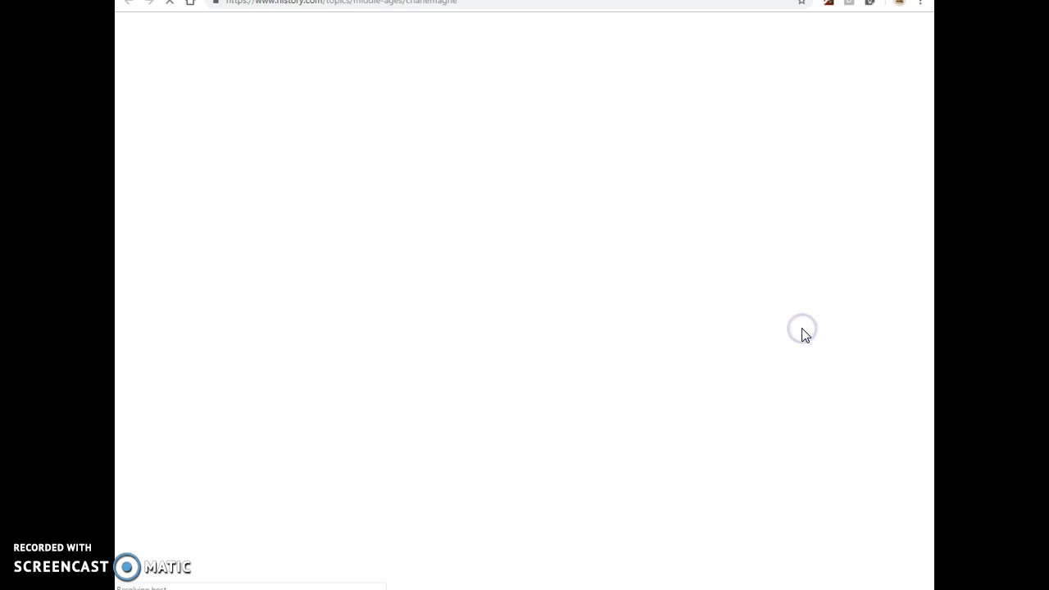
scroll(566, 310, "down", 15)
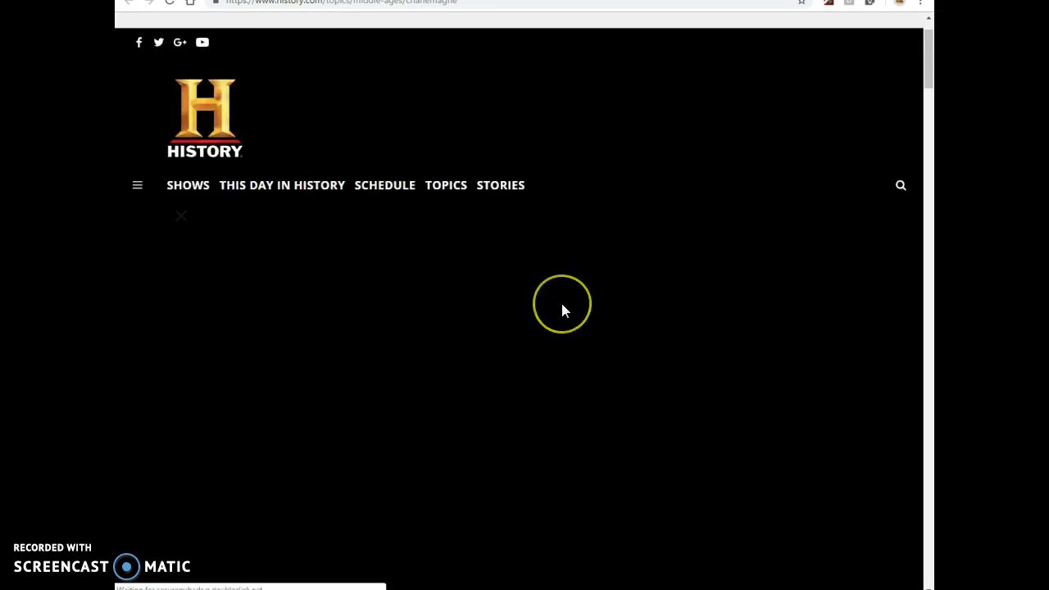
scroll(564, 311, "down", 11)
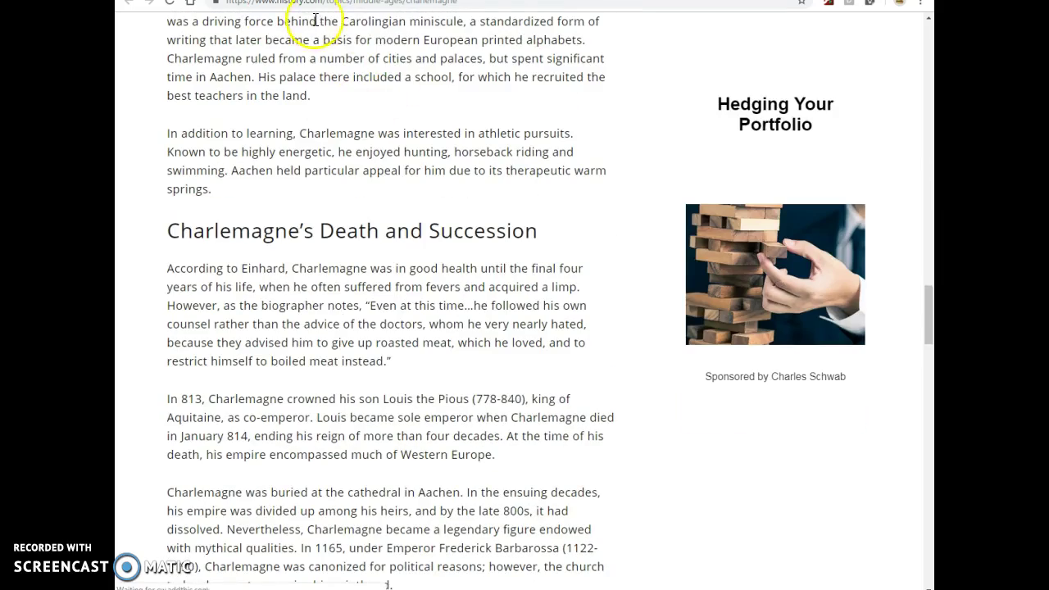
left_click(662, 0)
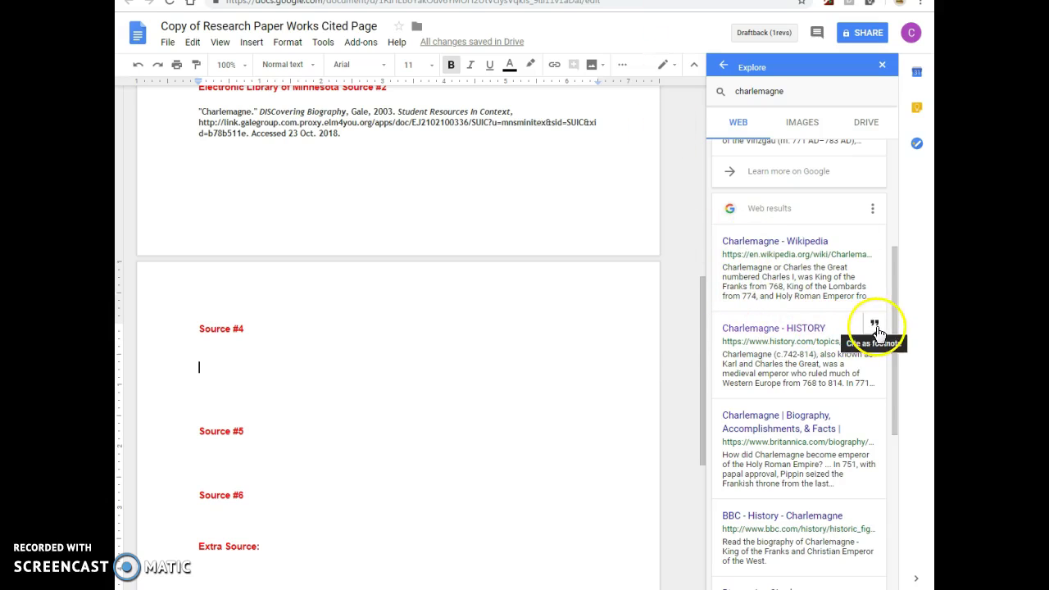
Cite the "Charlemagne - HISTORY" result as a footnote under Source #4 and go to the footnote at the page's end.
left_click(200, 364)
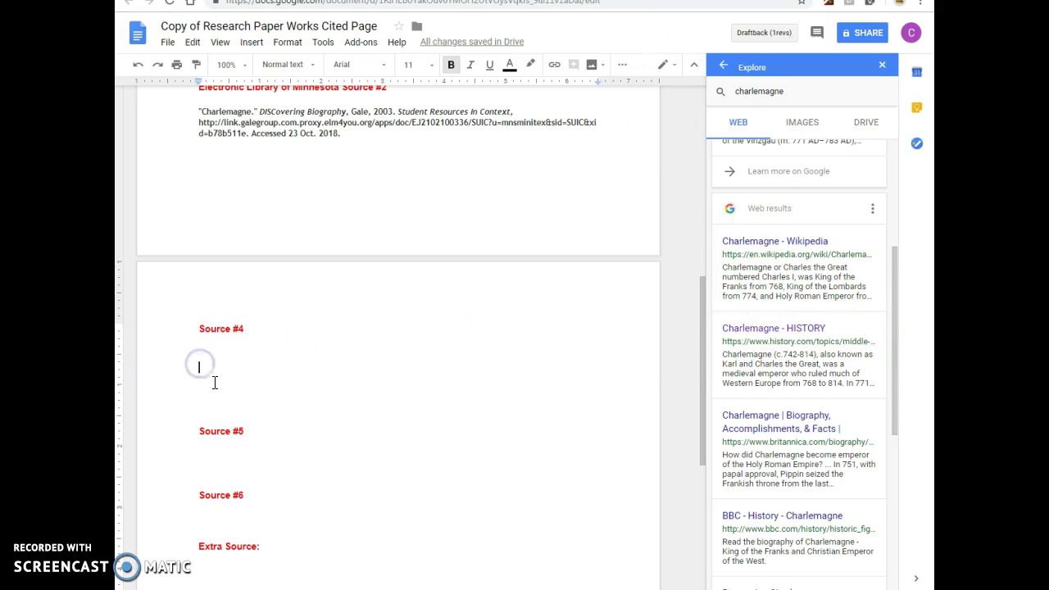
mouse_move(869, 361)
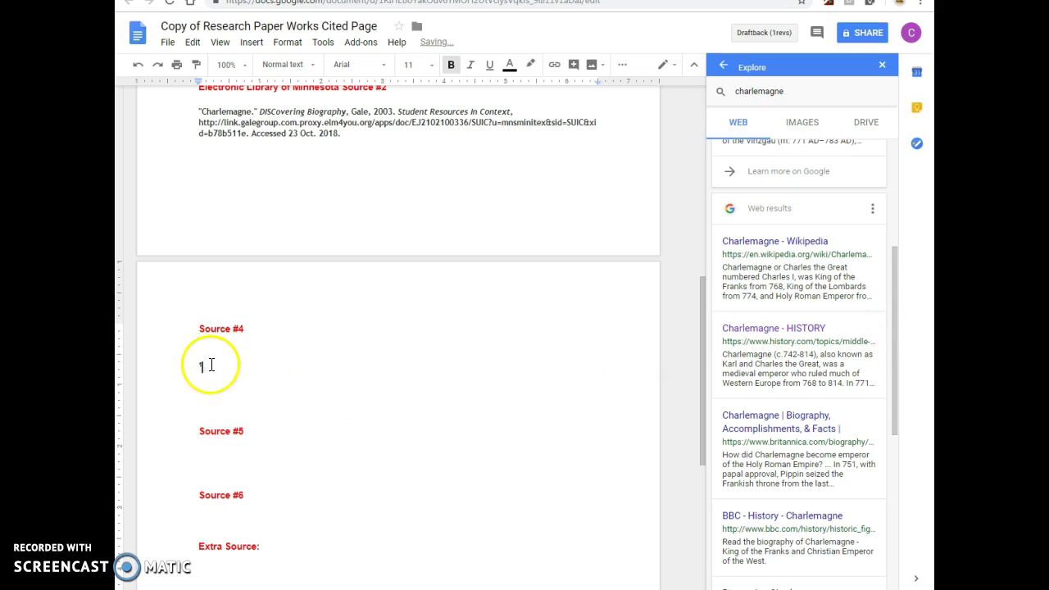
scroll(205, 368, "down", 4)
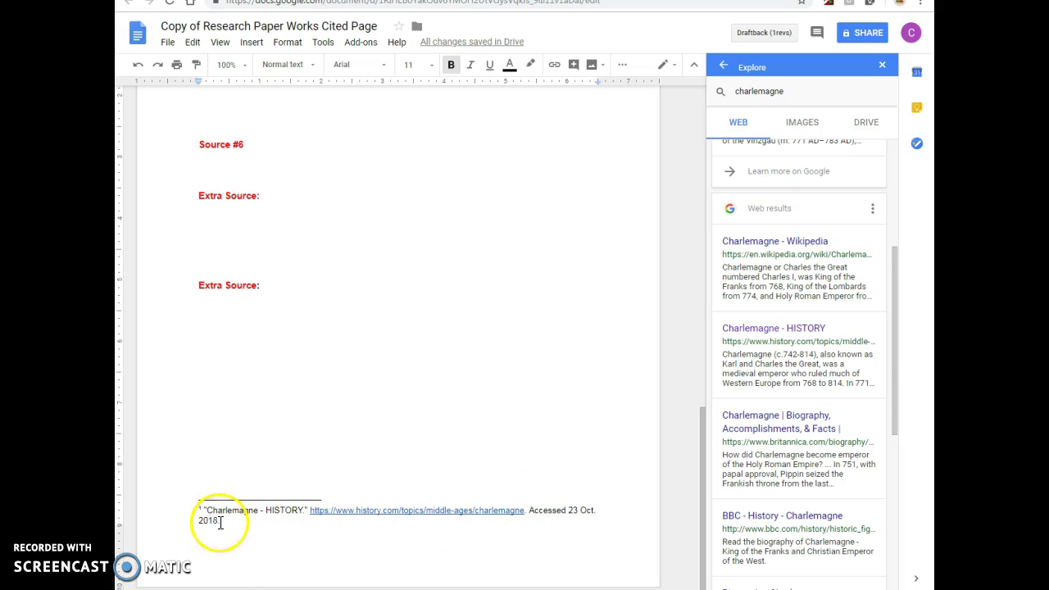
Copy the HISTORY footnote's citation text and paste it below the footnote marker under Source #4.
left_click_drag(220, 522, 213, 513)
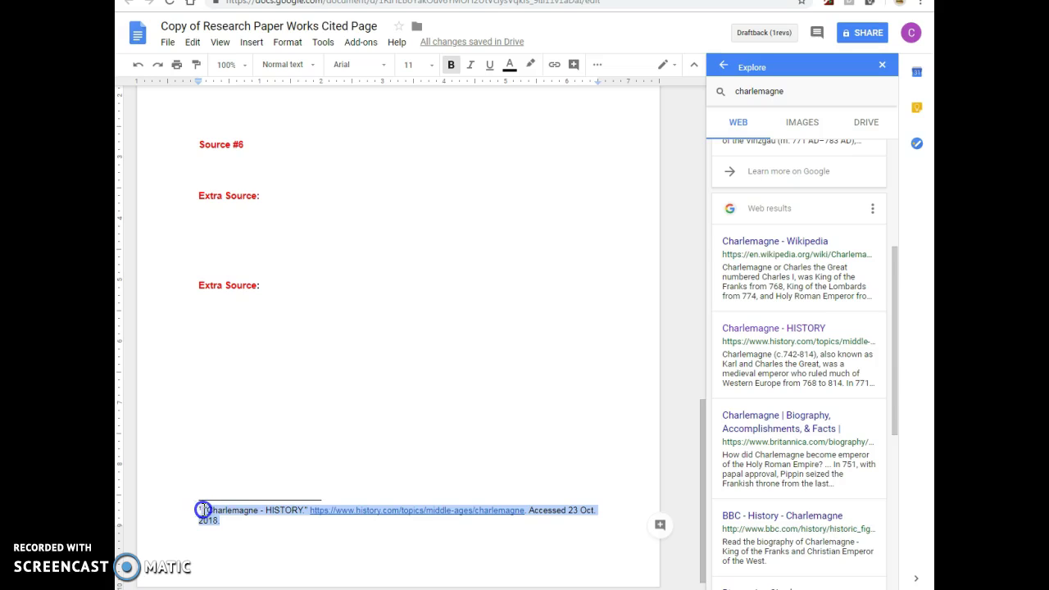
right_click(233, 508)
left_click(291, 260)
scroll(369, 329, "up", 2)
scroll(369, 329, "up", 1)
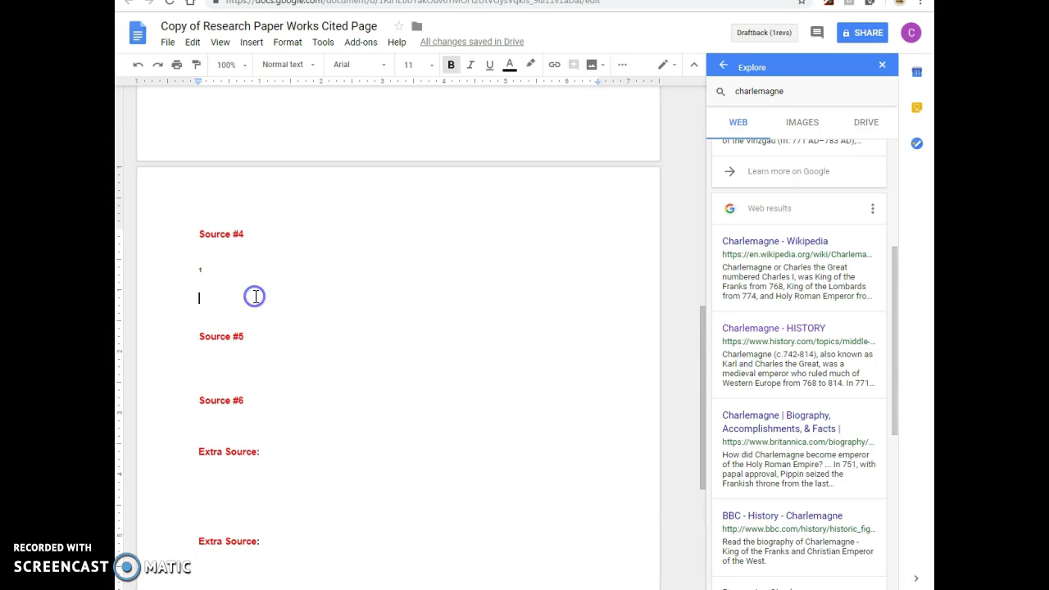
key("ctrl+v")
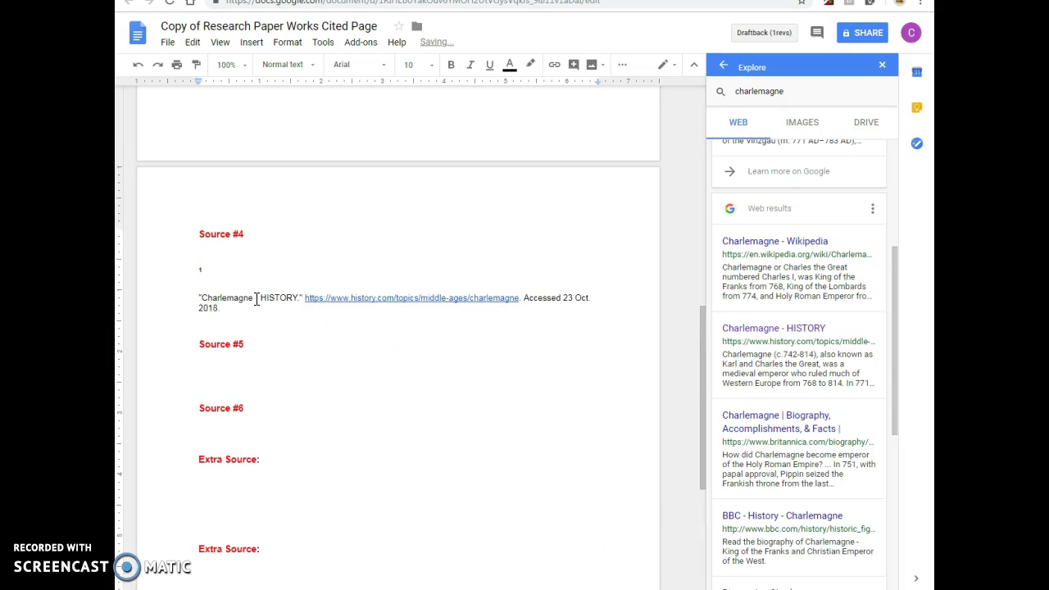
Open the history.com link from the "Charlemagne - HISTORY" citation under Source #4.
left_click(337, 325)
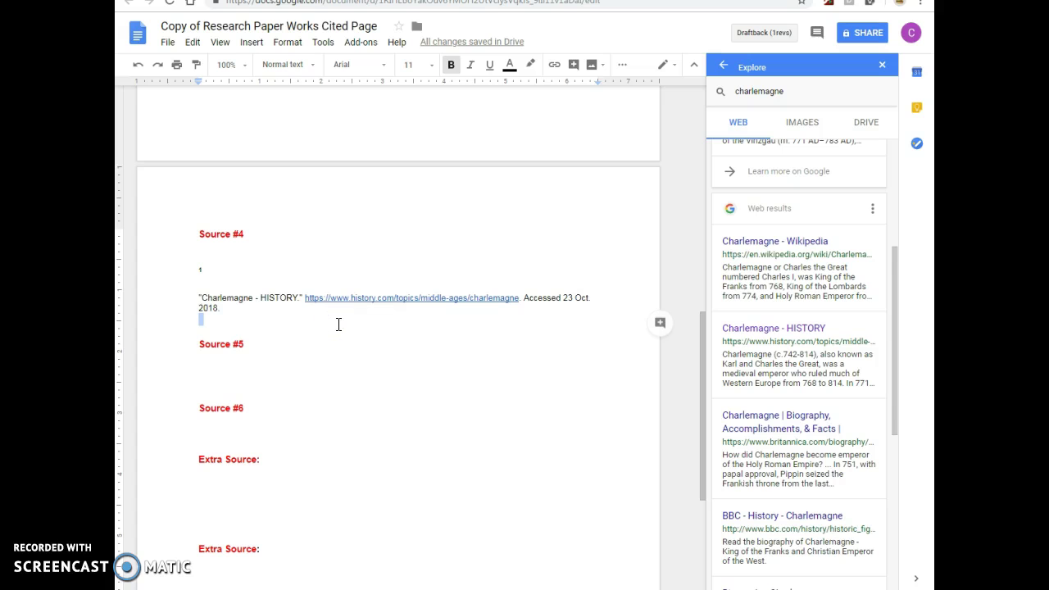
scroll(737, 421, "down", 2)
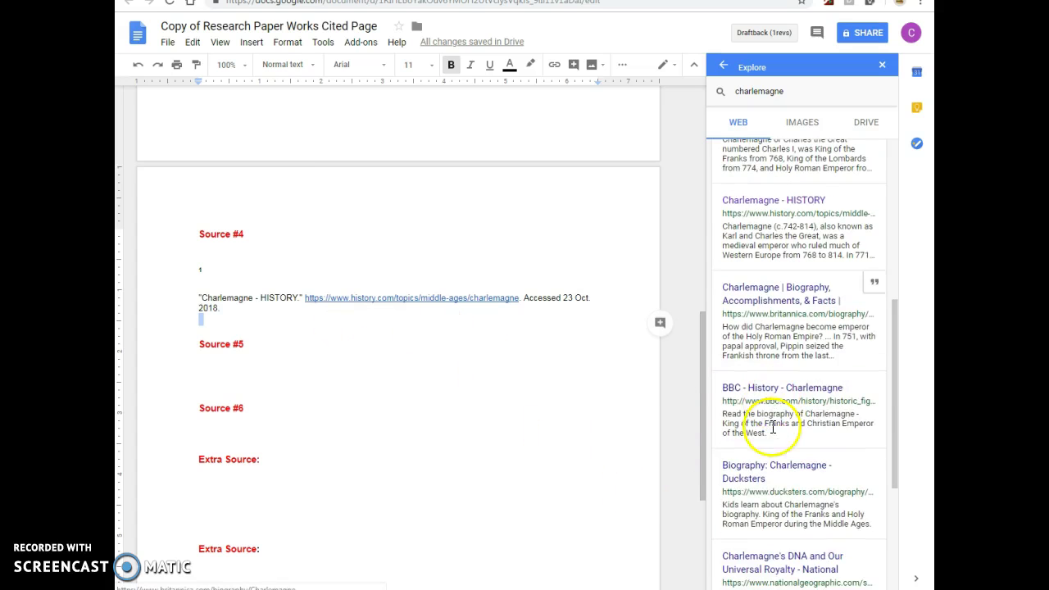
scroll(532, 323, "up", 1)
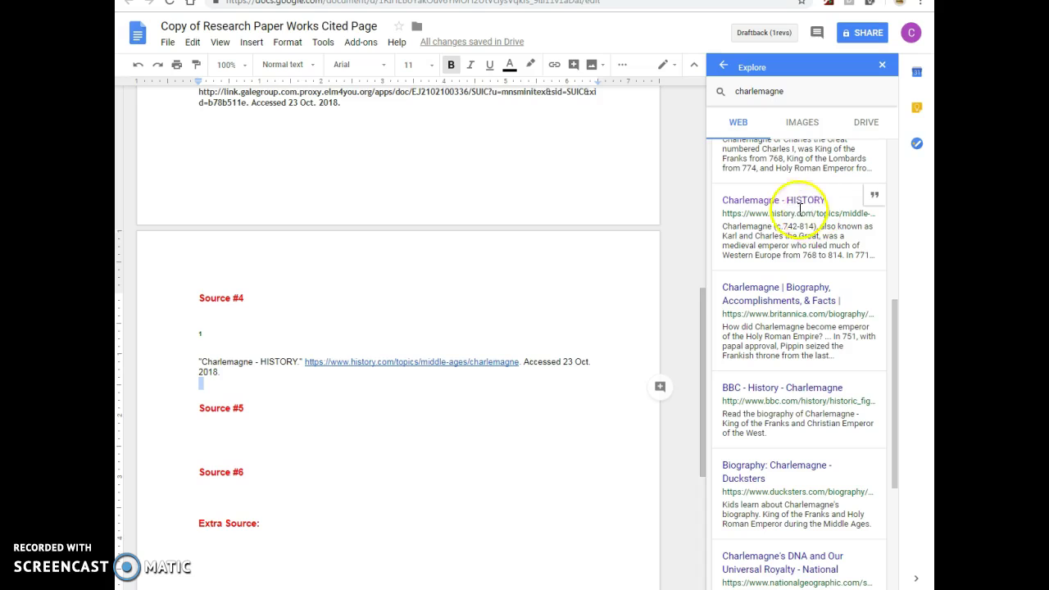
left_click(371, 449)
left_click(376, 364)
left_click(385, 380)
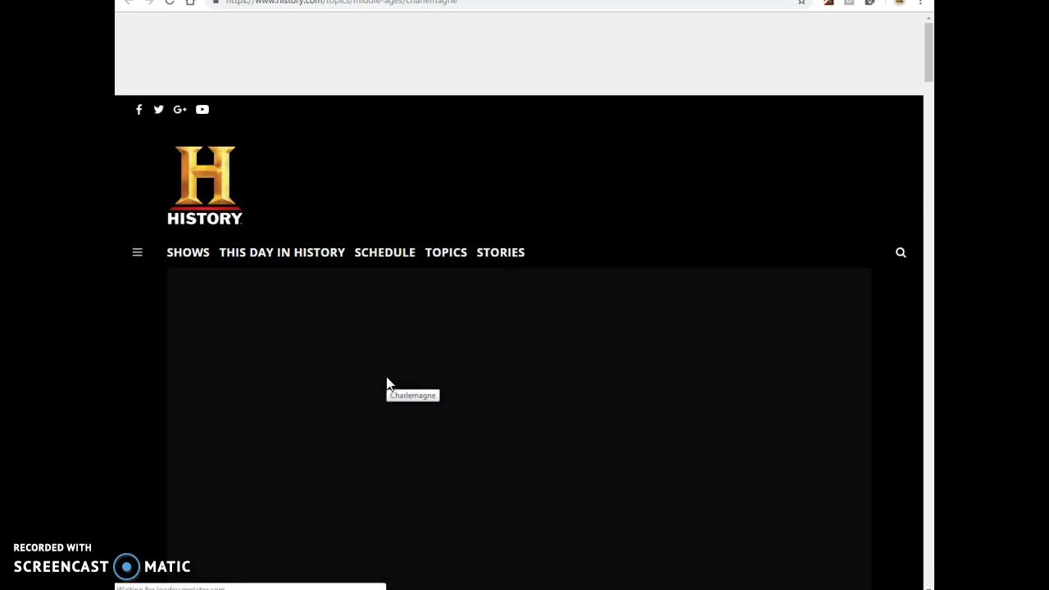
Preview the printed version of the HISTORY Charlemagne article and cancel without saving it as a PDF.
scroll(536, 402, "down", 1)
scroll(573, 368, "up", 2)
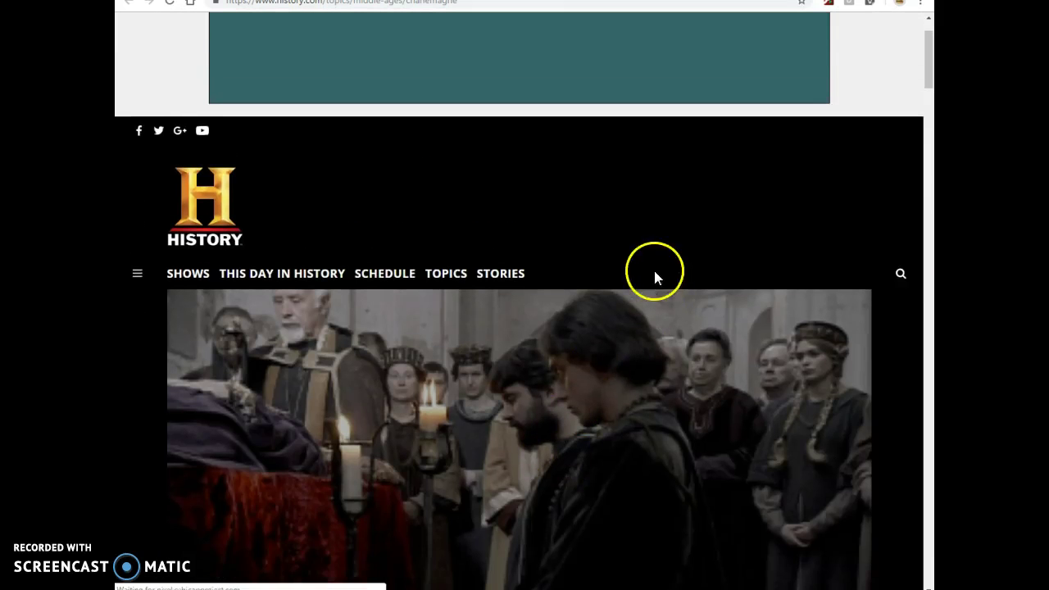
right_click(662, 243)
left_click(700, 321)
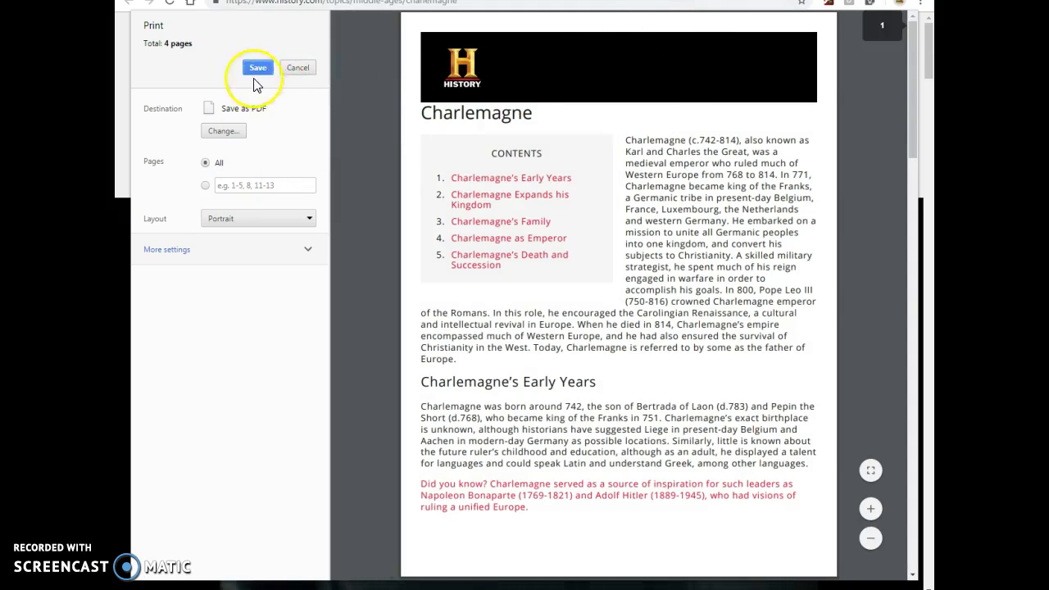
left_click(297, 68)
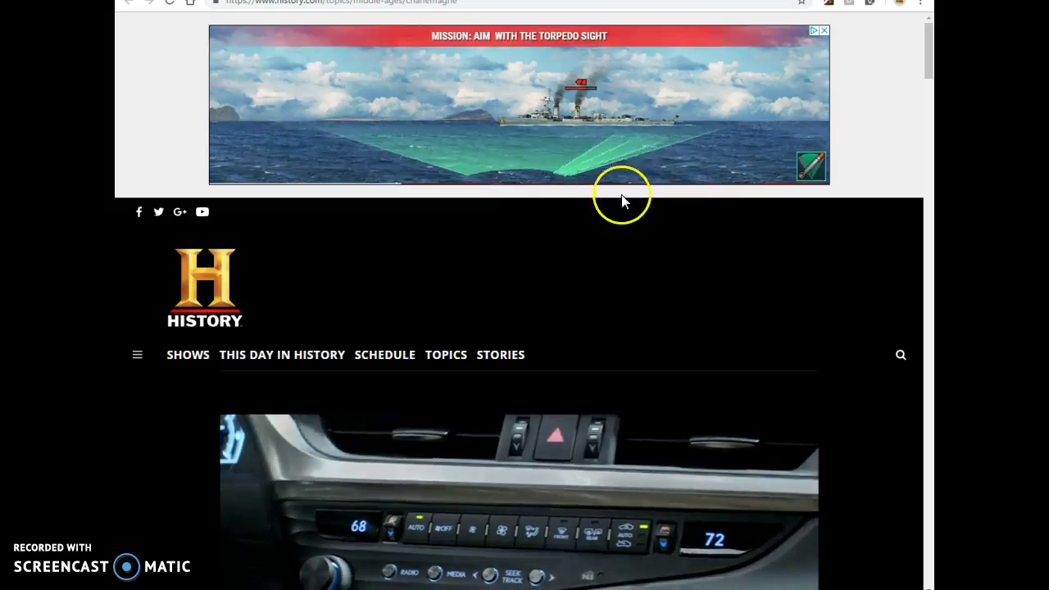
Close the banner ad above the HISTORY article, choose to stop seeing it and return from the video ad's page.
left_click(822, 31)
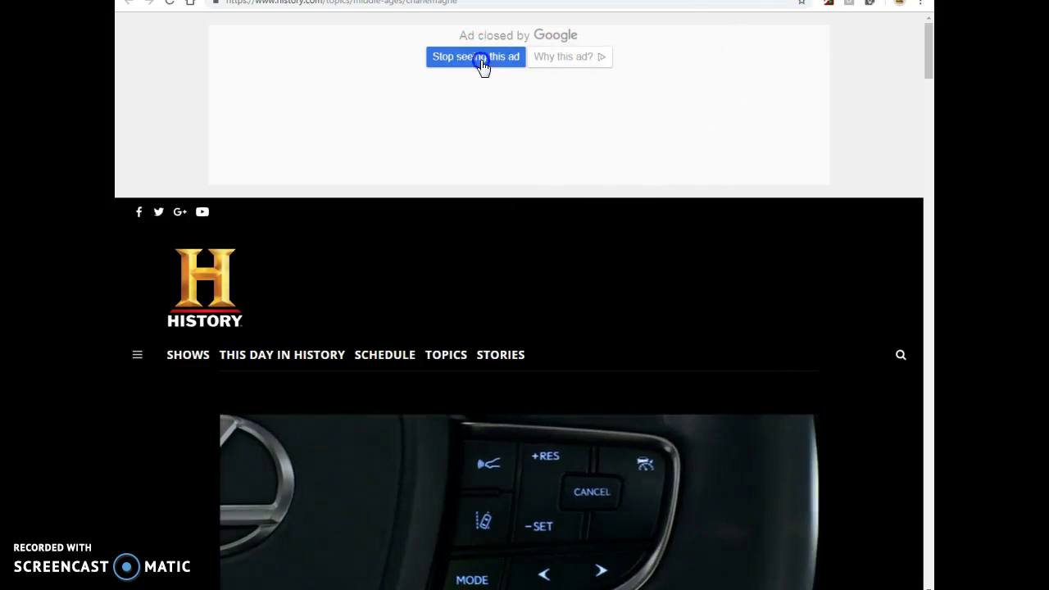
left_click(481, 59)
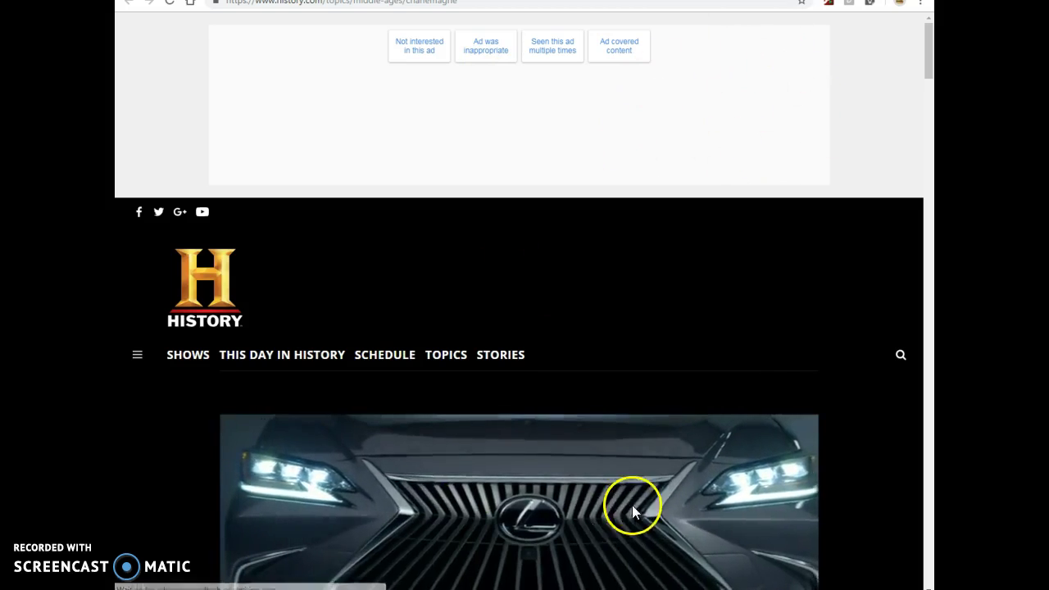
left_click(672, 479)
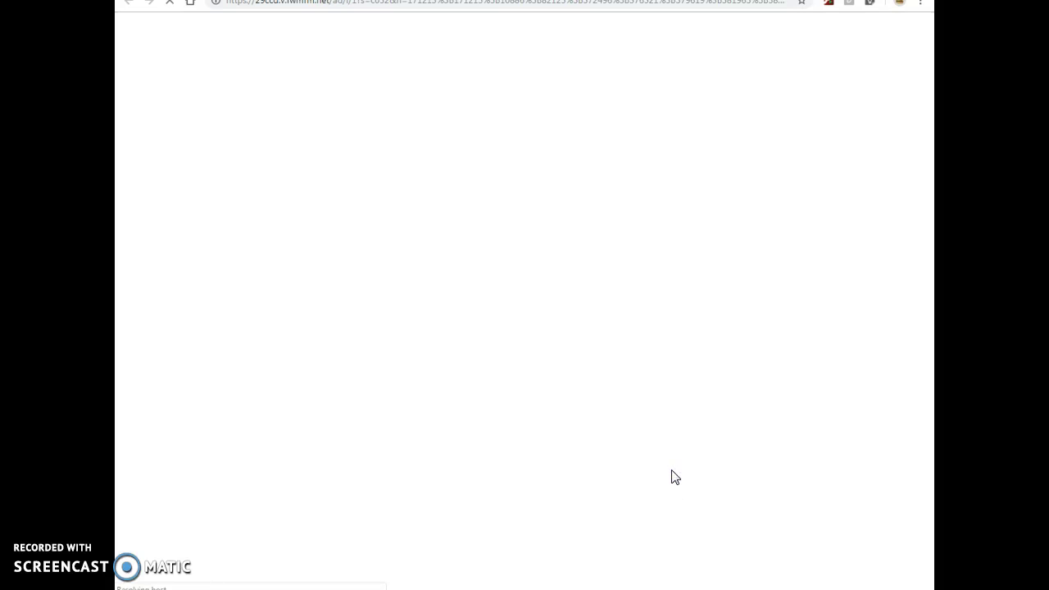
key("alt+Left")
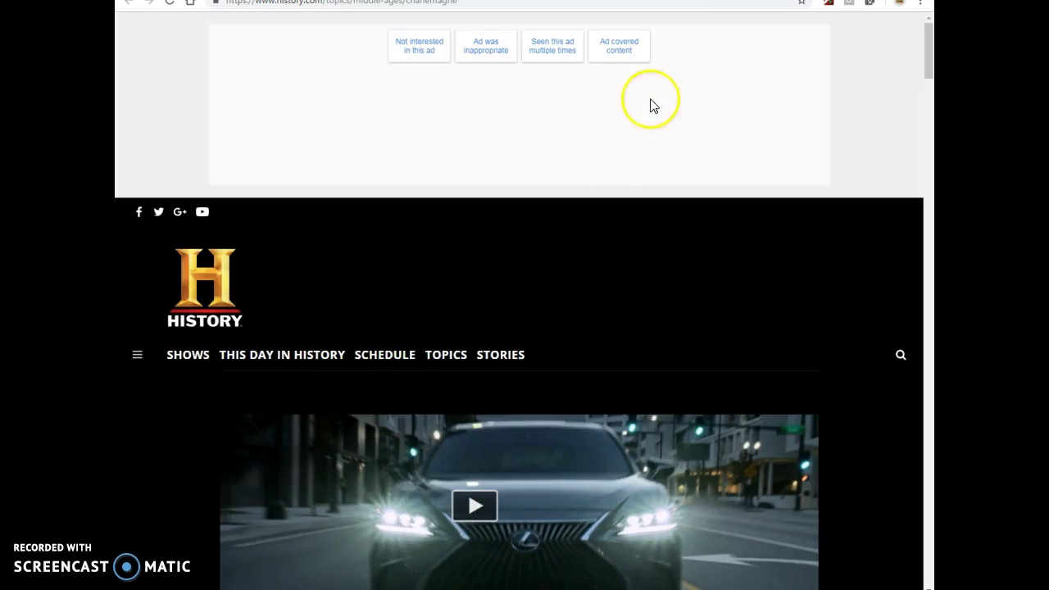
Skim the HISTORY article on Charlemagne, including the early years section, and return to the works cited document.
scroll(530, 325, "down", 3)
scroll(622, 434, "down", 4)
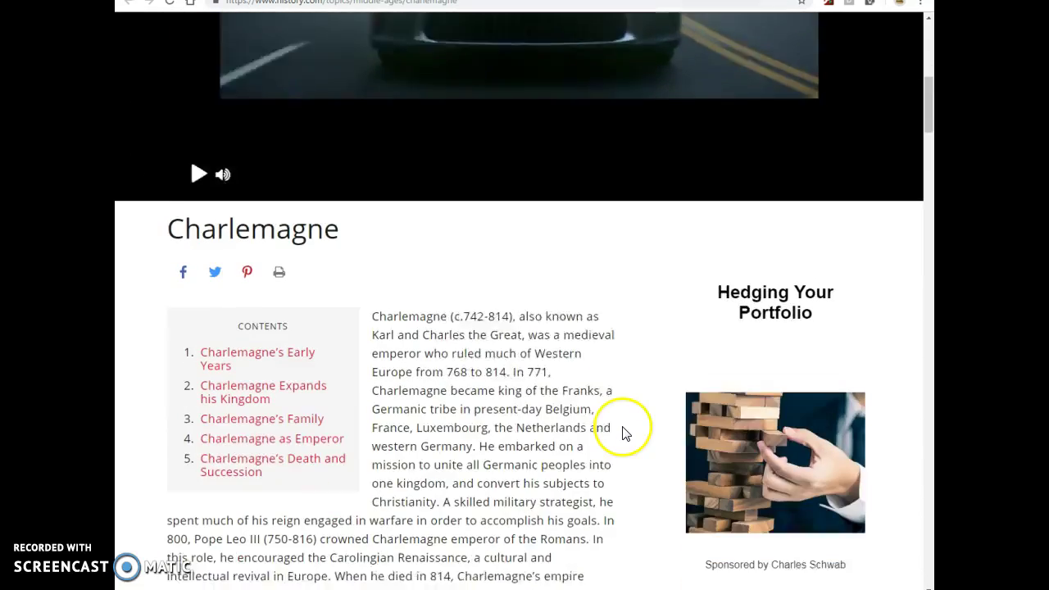
left_click(911, 379)
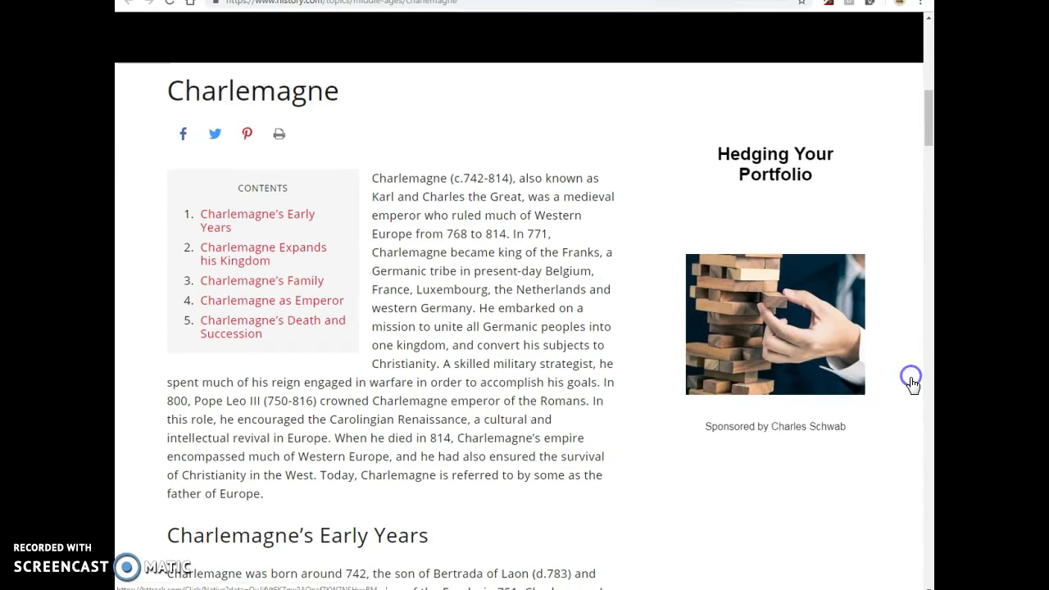
scroll(446, 496, "down", 6)
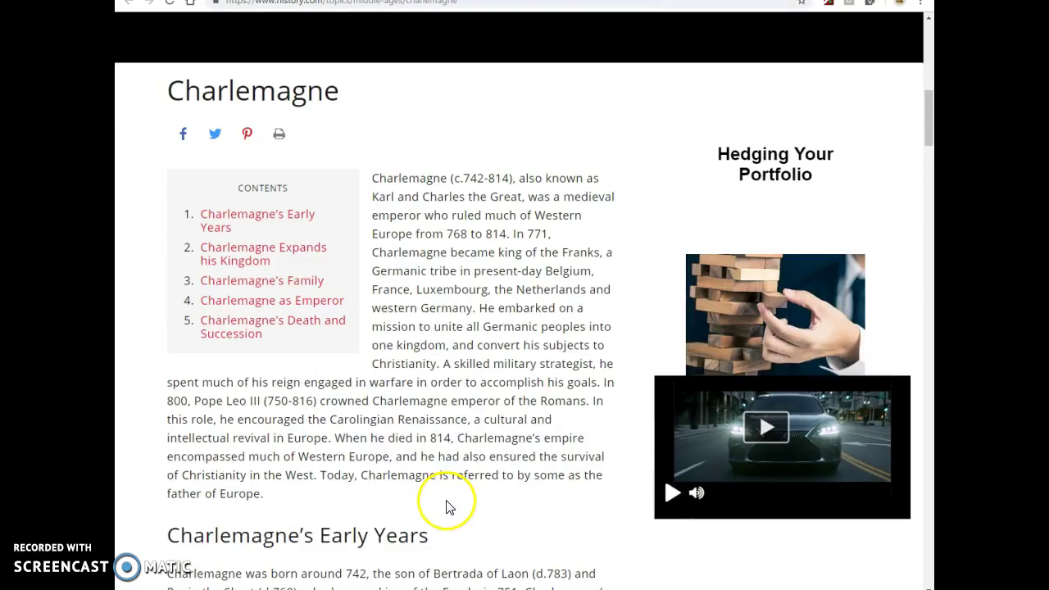
scroll(543, 434, "down", 2)
scroll(545, 410, "up", 2)
right_click(504, 265)
left_click(773, 288)
left_click(698, 316)
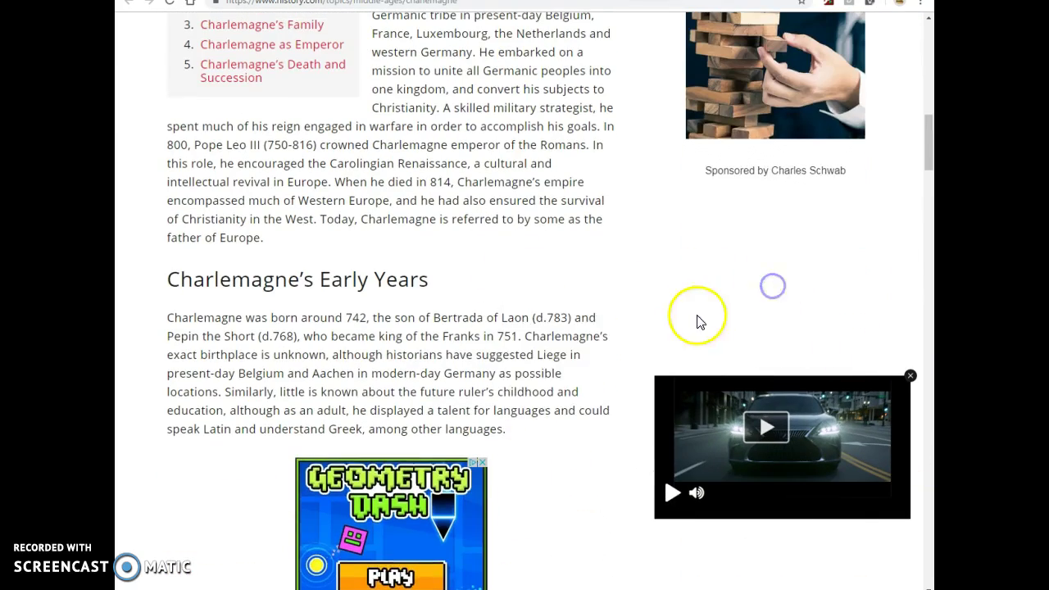
scroll(694, 308, "up", 10)
scroll(694, 317, "up", 5)
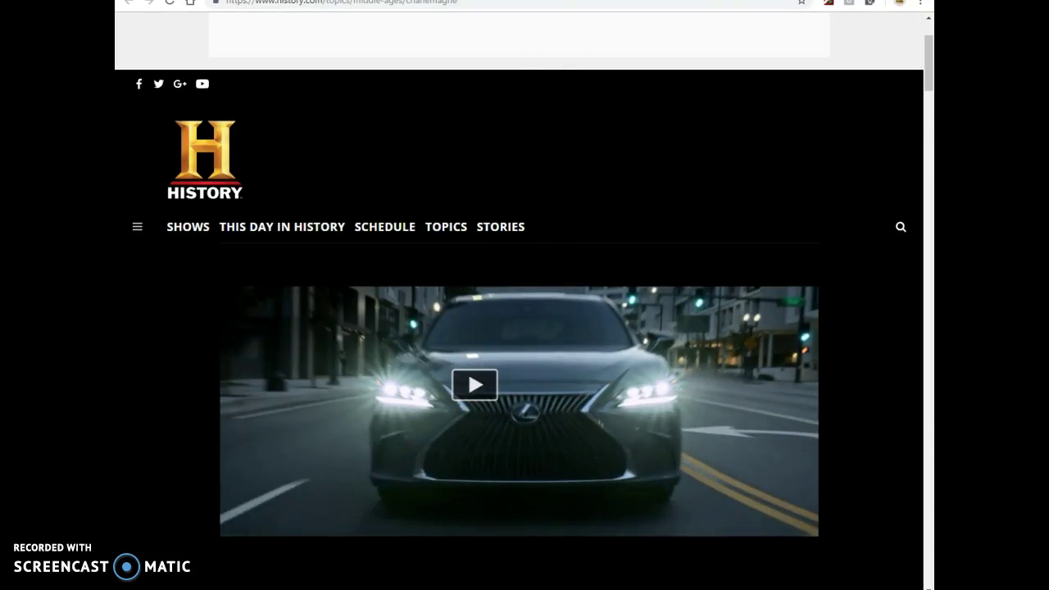
key("ctrl+Tab")
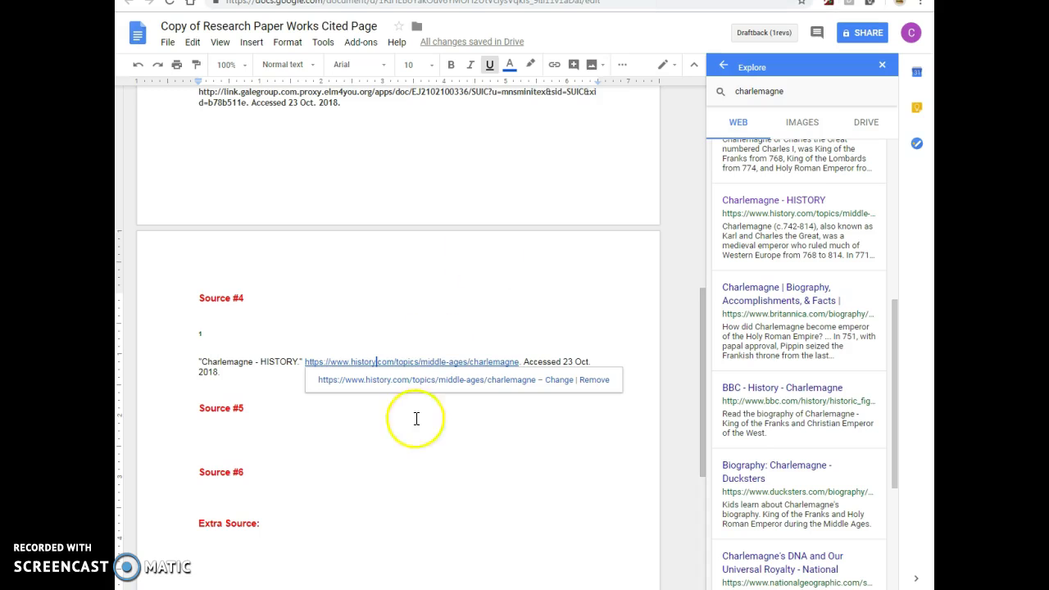
Place the cursor under Source #5 and open the Explore result "Nefertiti, Confucius, Genghis Khan, and Charlemagne Are Almost ...".
left_click(336, 436)
scroll(758, 458, "down", 3)
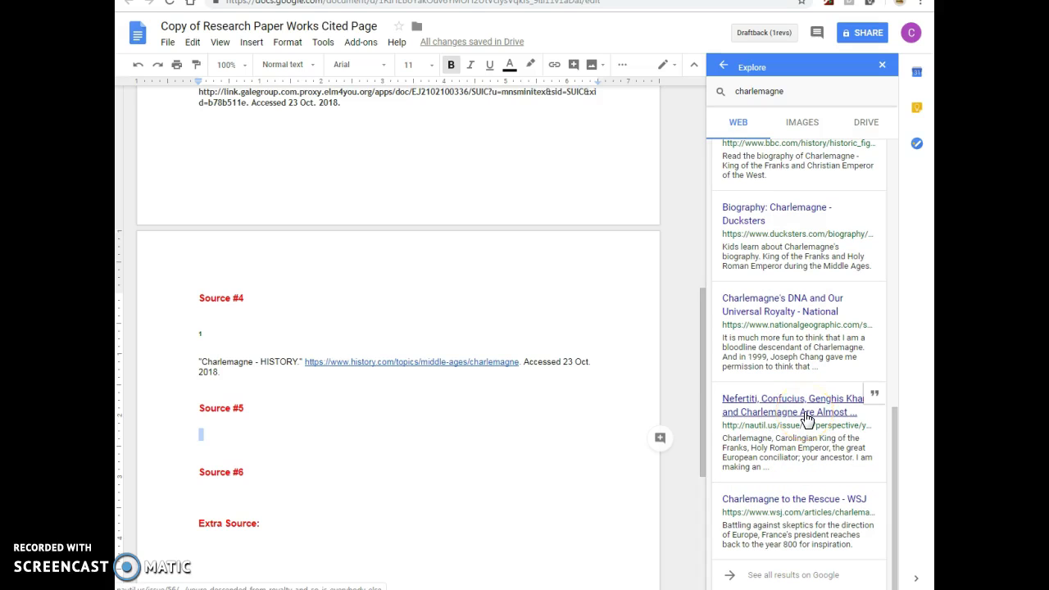
left_click(807, 417)
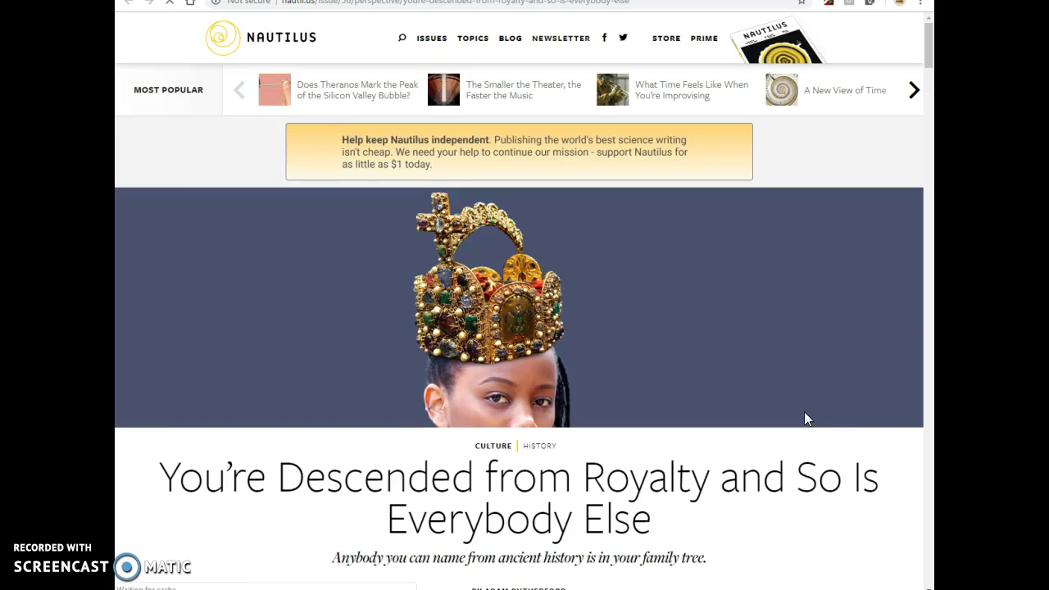
Skim the Nautilus article "You're Descended from Royalty and So Is Everybody Else" for its coverage of Charlemagne.
scroll(773, 402, "down", 5)
scroll(702, 433, "up", 2)
scroll(701, 432, "down", 6)
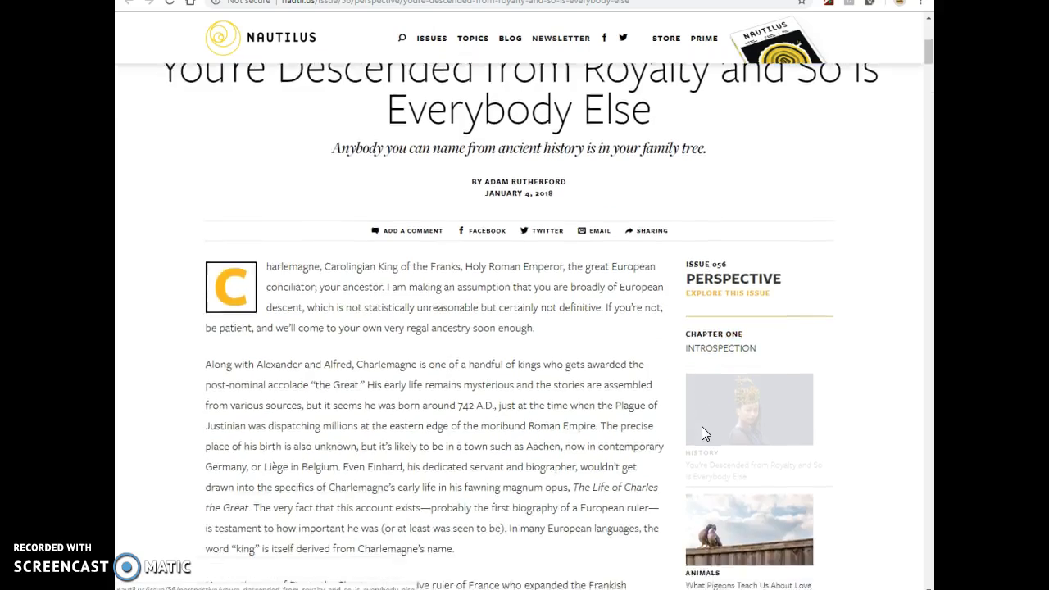
scroll(705, 433, "down", 8)
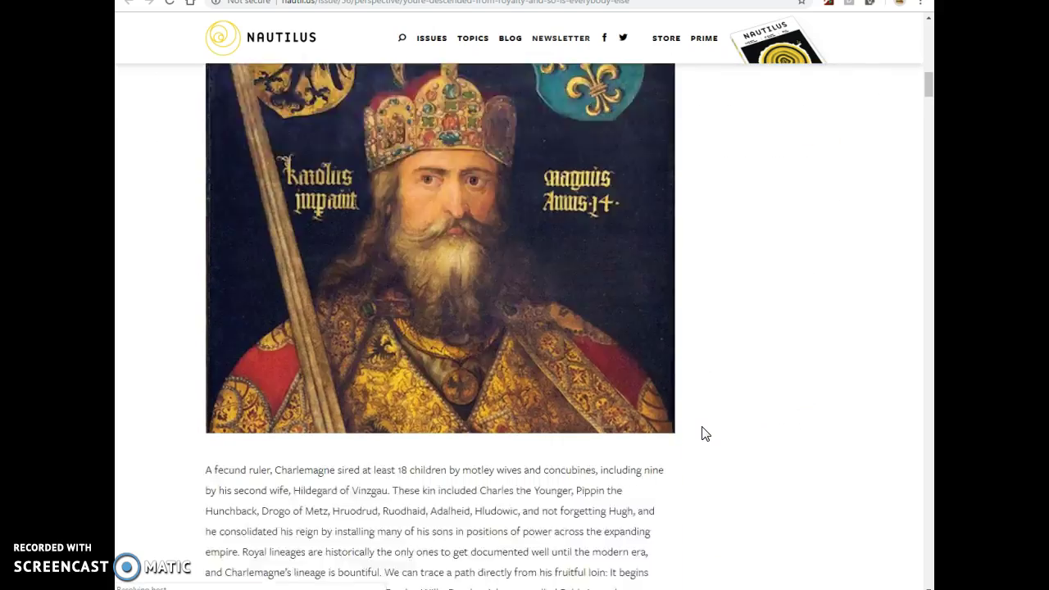
scroll(705, 433, "down", 11)
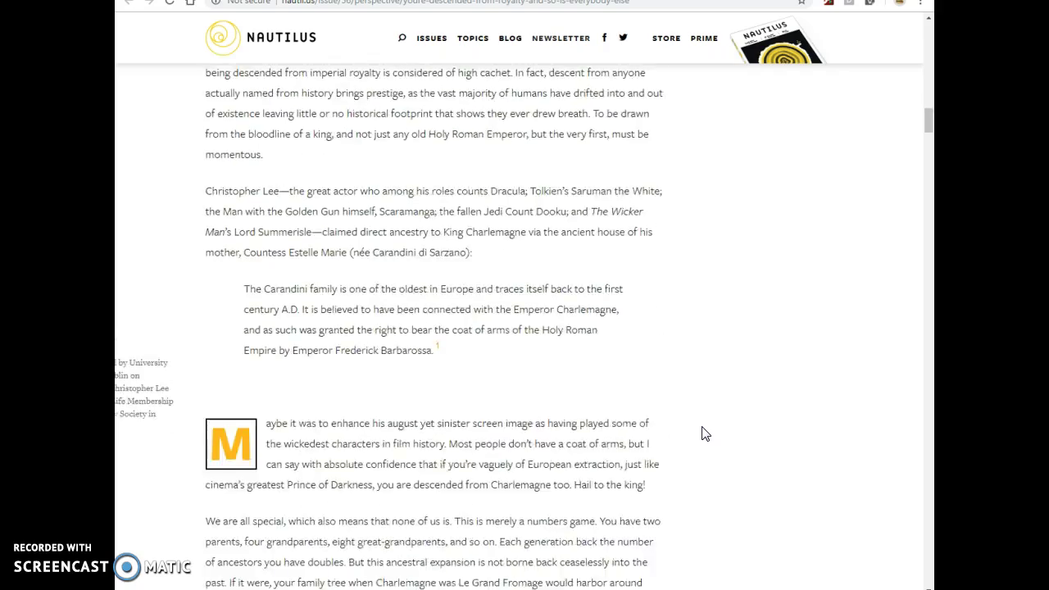
scroll(705, 433, "down", 14)
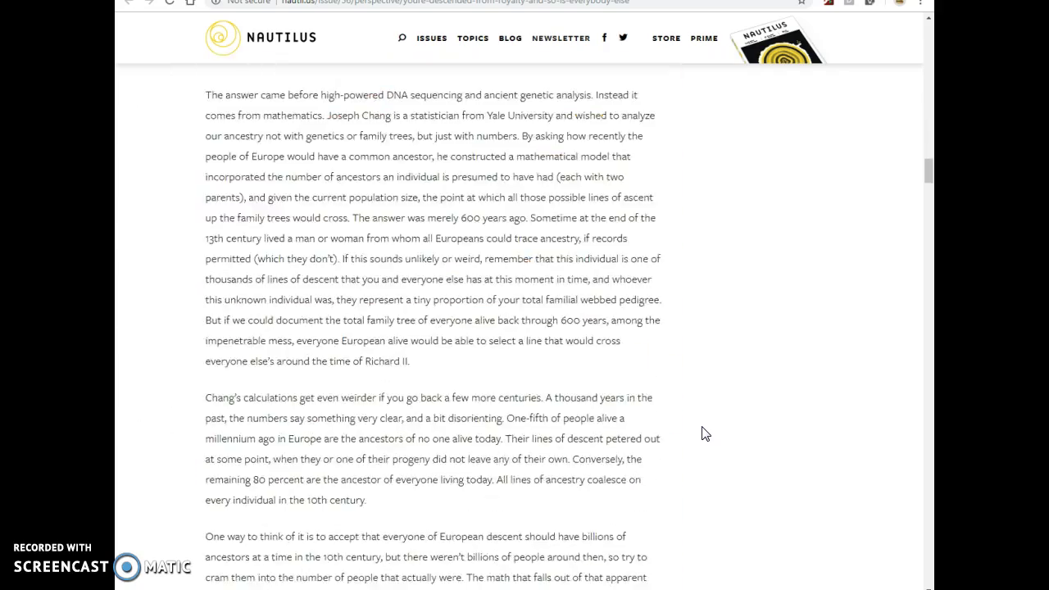
scroll(705, 434, "down", 3)
scroll(702, 433, "up", 9)
Back in the document, cite "Charlemagne's DNA and Our Universal Royalty" as a footnote under Source #5 and copy its citation text under that heading.
left_click(604, 1)
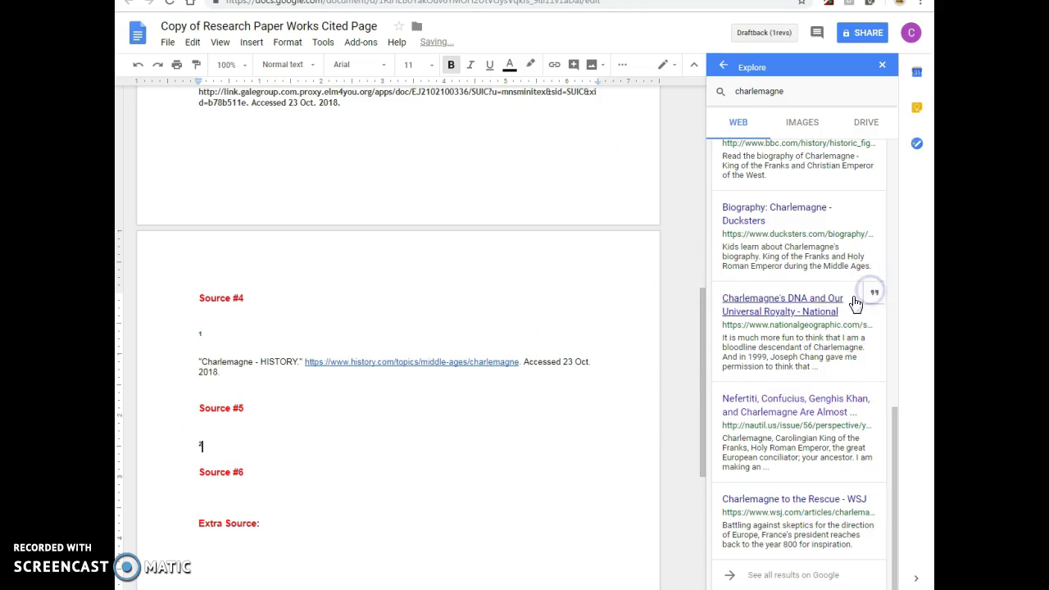
scroll(335, 438, "down", 4)
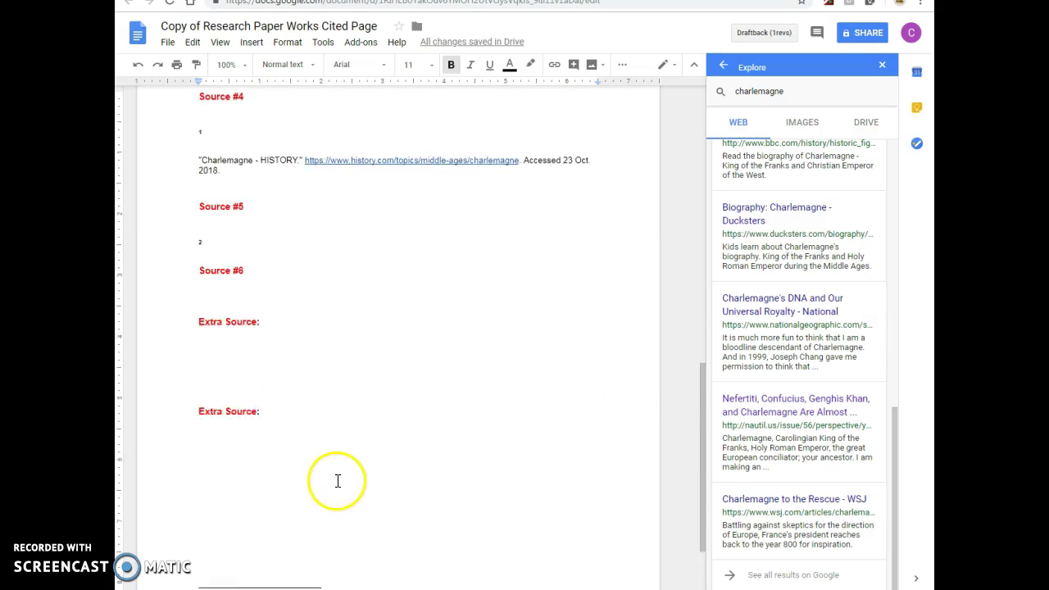
left_click_drag(332, 520, 204, 503)
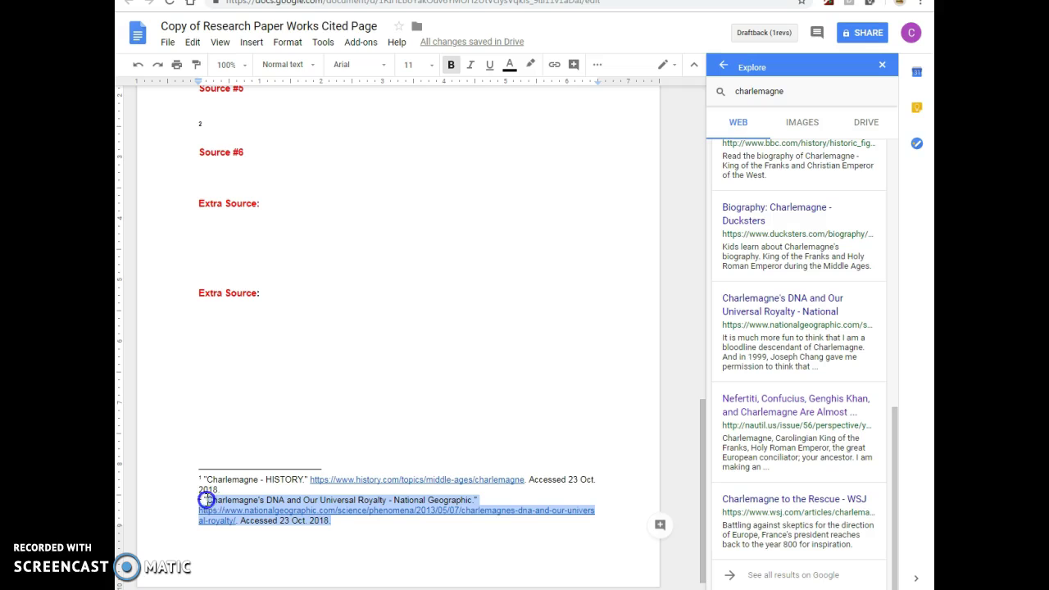
right_click(229, 506)
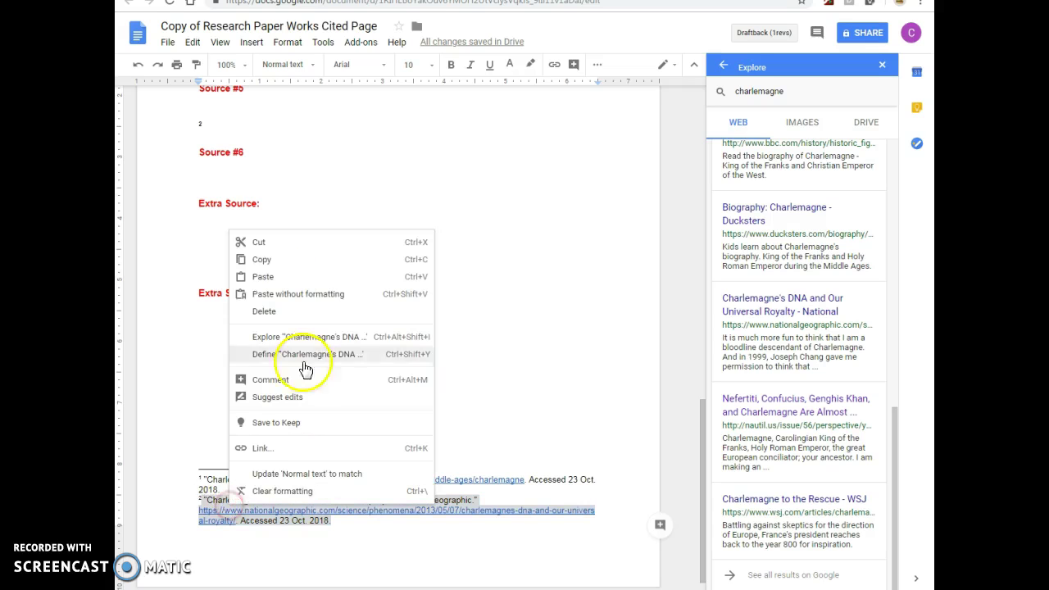
left_click(290, 266)
scroll(245, 304, "up", 2)
right_click(246, 303)
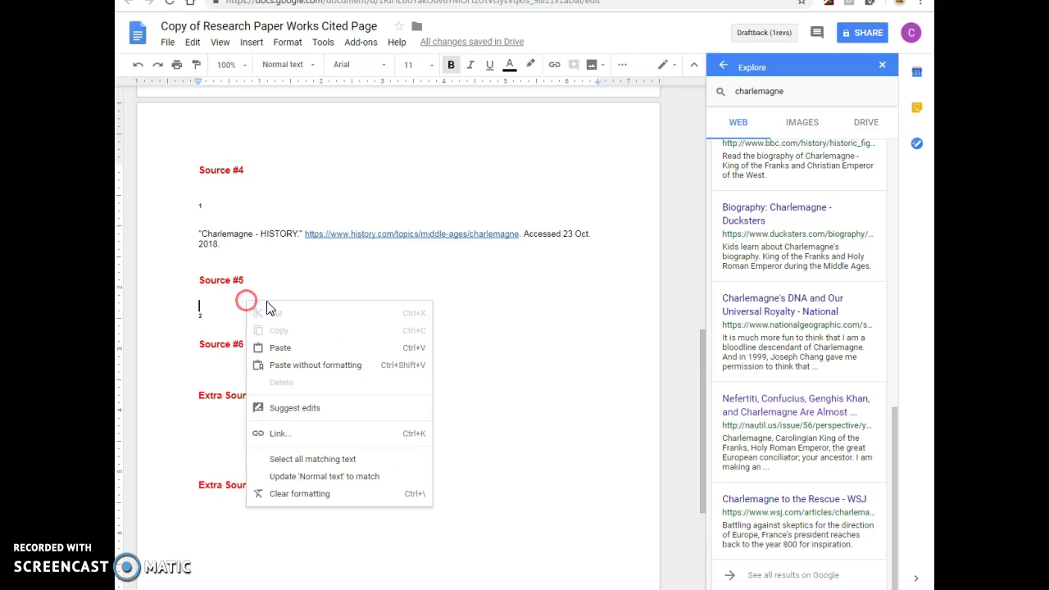
left_click(285, 350)
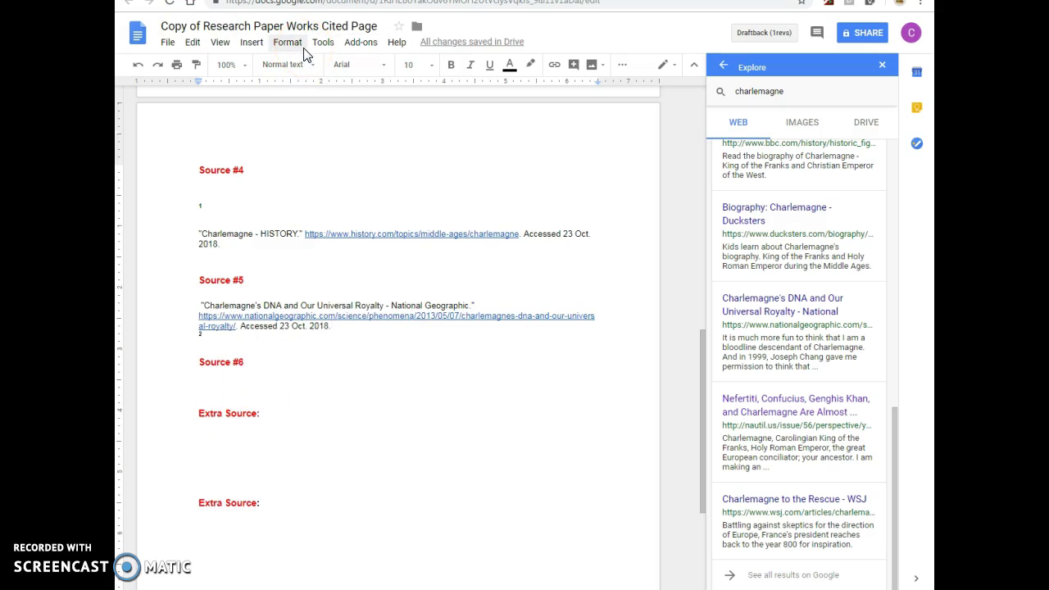
Open the bookmarked Wabasha-Kellogg School District website in a new tab and go to its SELCO library catalog.
scroll(480, 222, "up", 8)
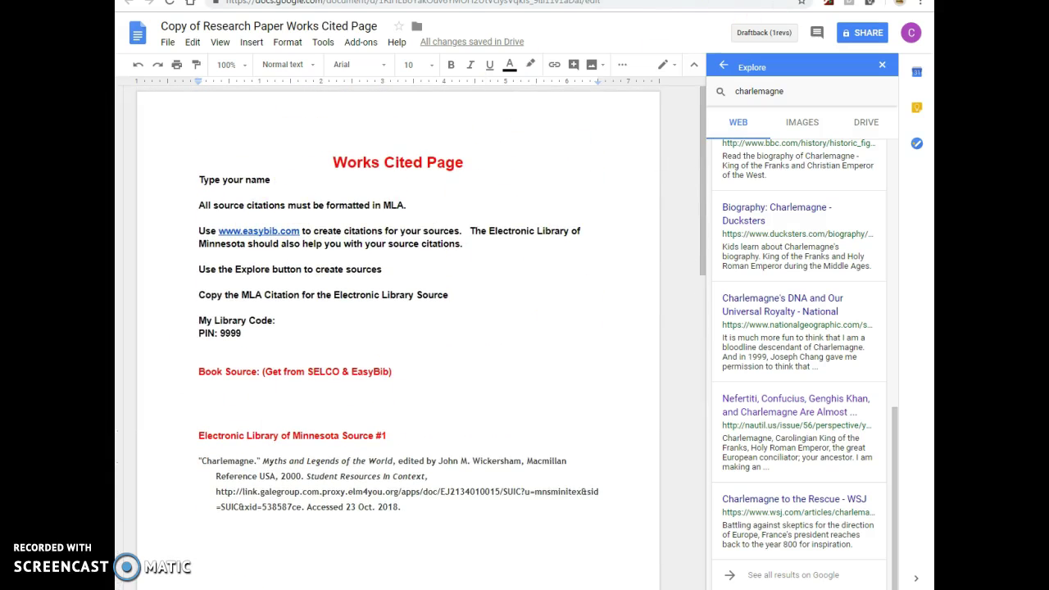
key("ctrl+t")
left_click(833, 23)
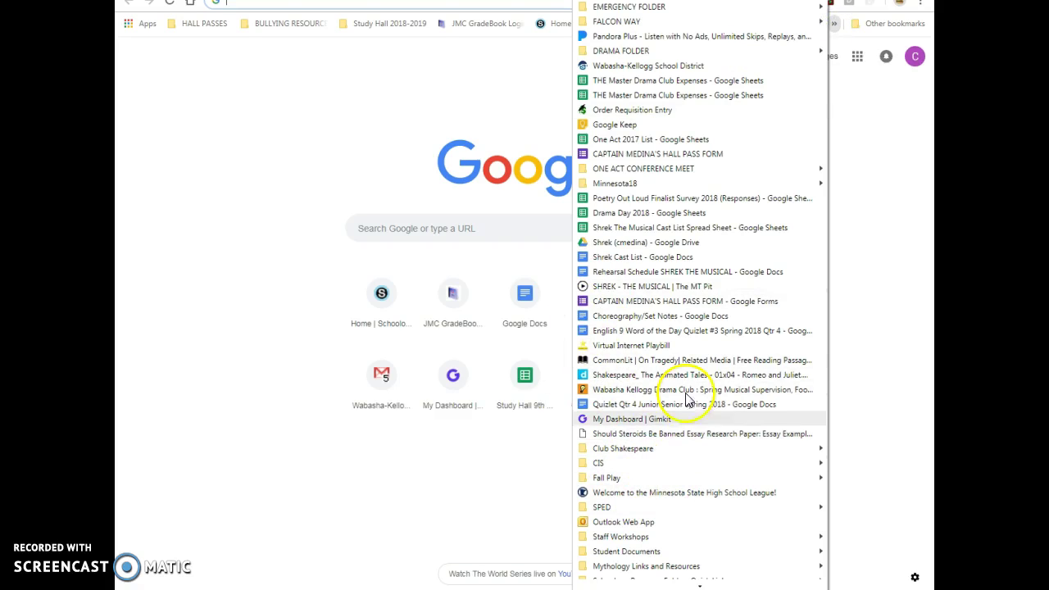
left_click(649, 68)
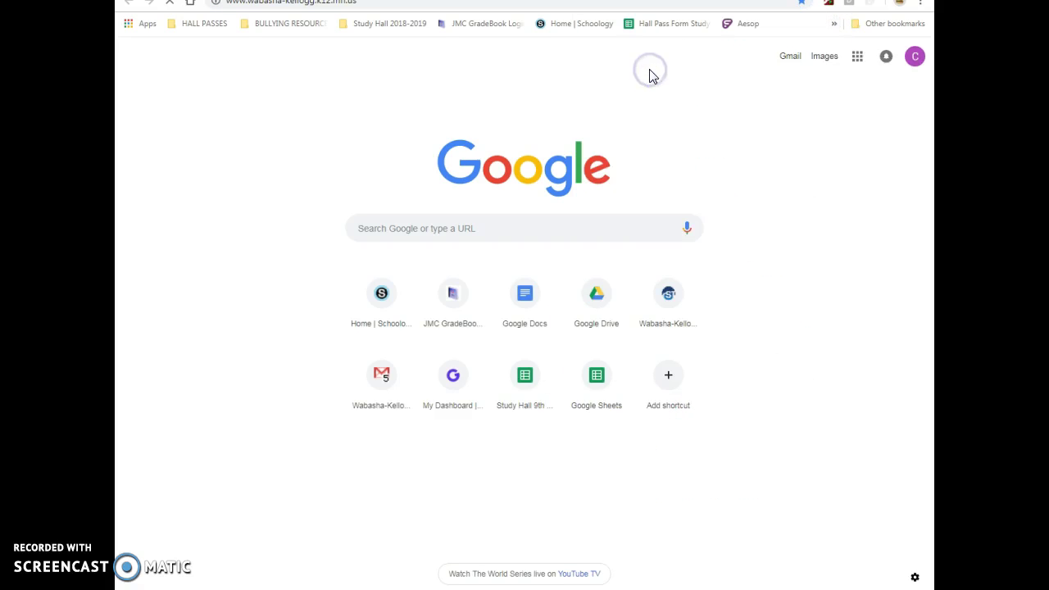
scroll(590, 237, "down", 5)
scroll(487, 354, "down", 2)
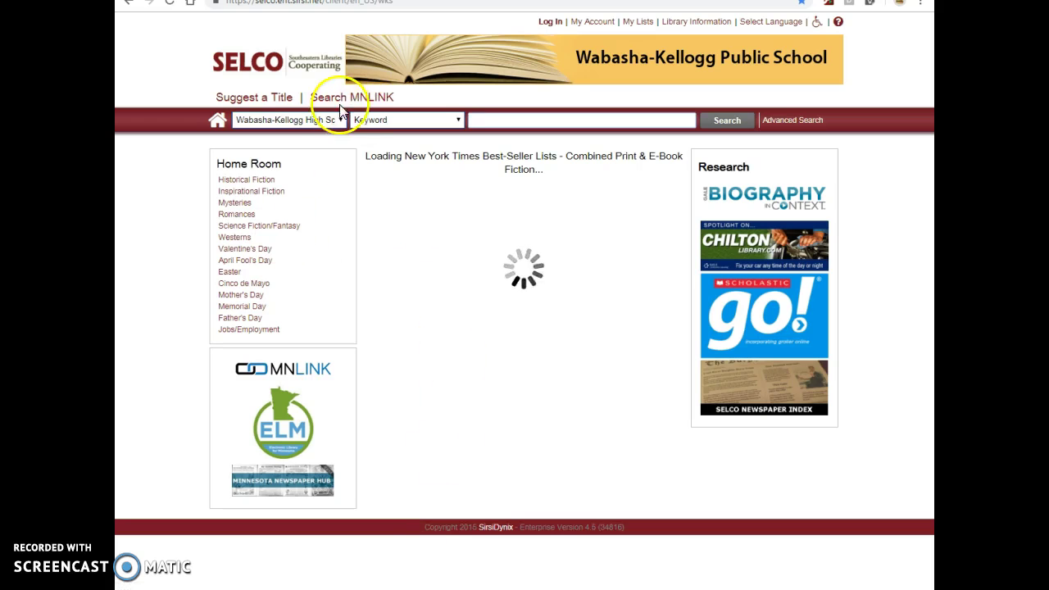
Search all libraries in the SELCO catalog for the keyword "Charlemagne".
left_click(342, 119)
left_click(310, 138)
left_click(496, 119)
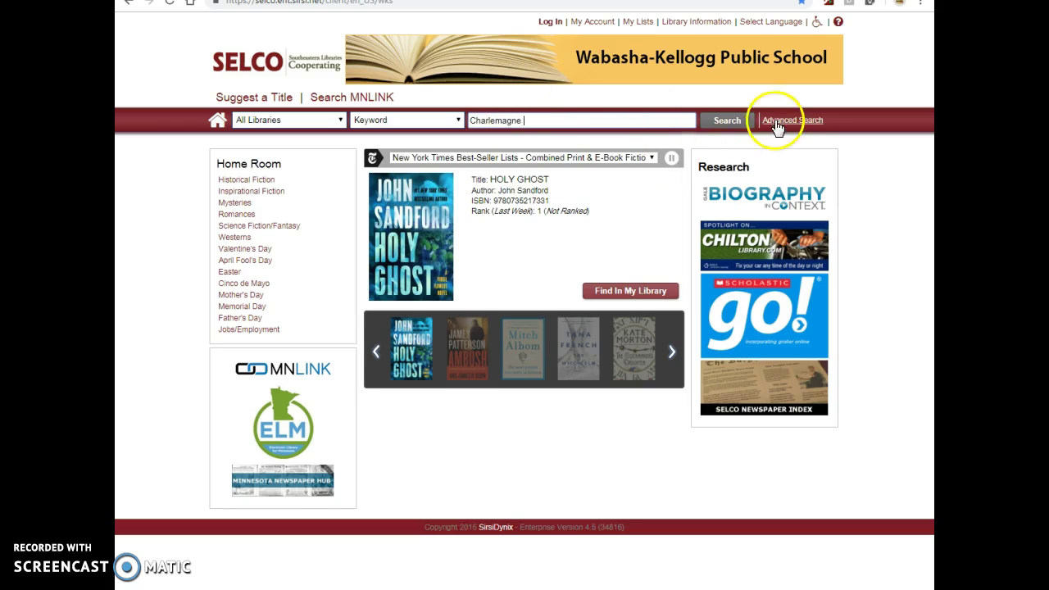
left_click(744, 126)
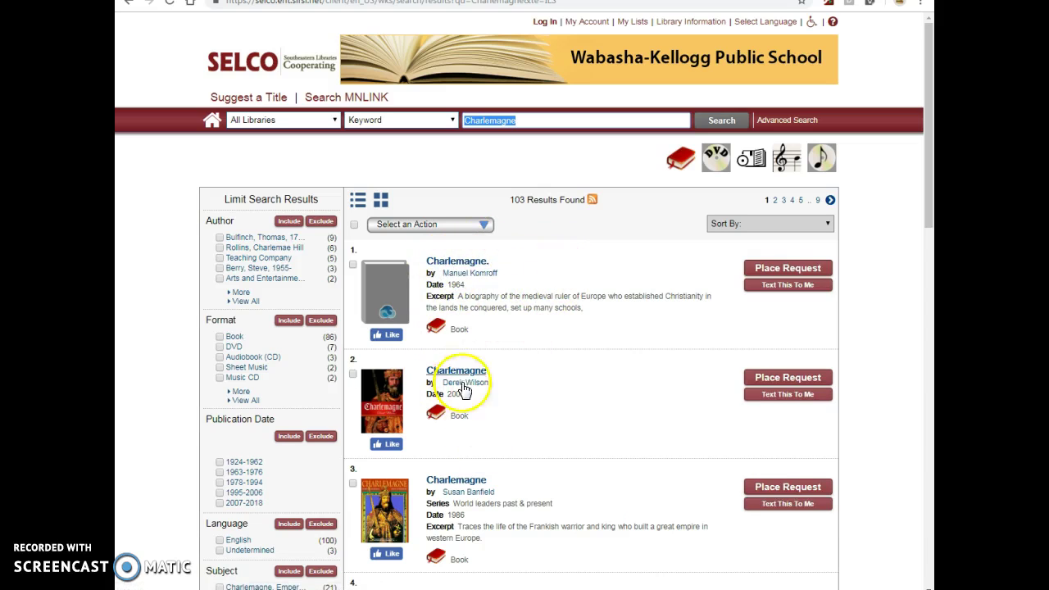
Open the details of the 2006 Doubleday book "Charlemagne" and view the request form for the Pine Island Middle/High School copy.
scroll(520, 426, "down", 1)
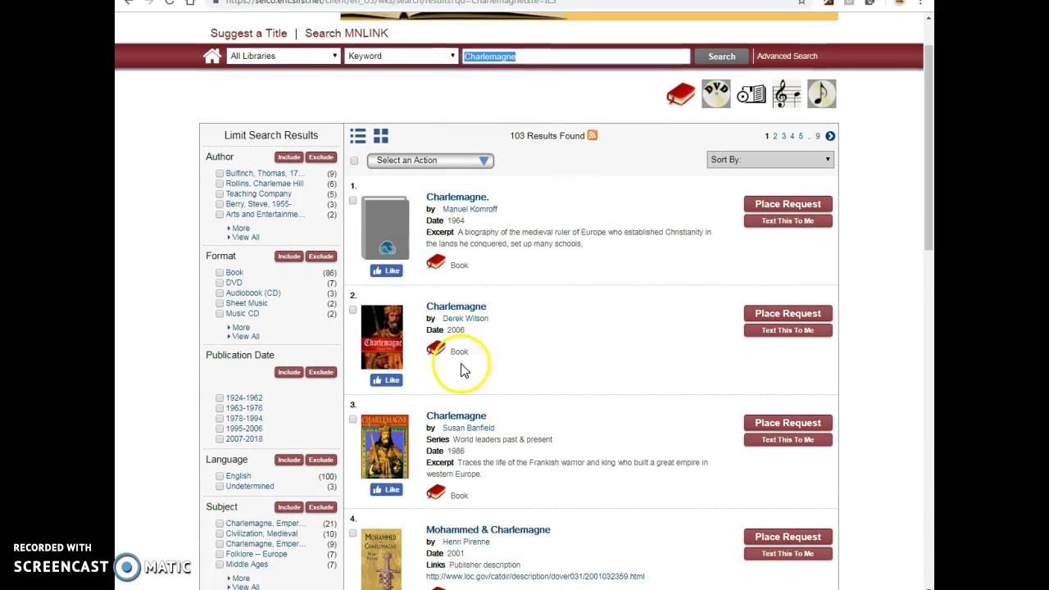
left_click(465, 308)
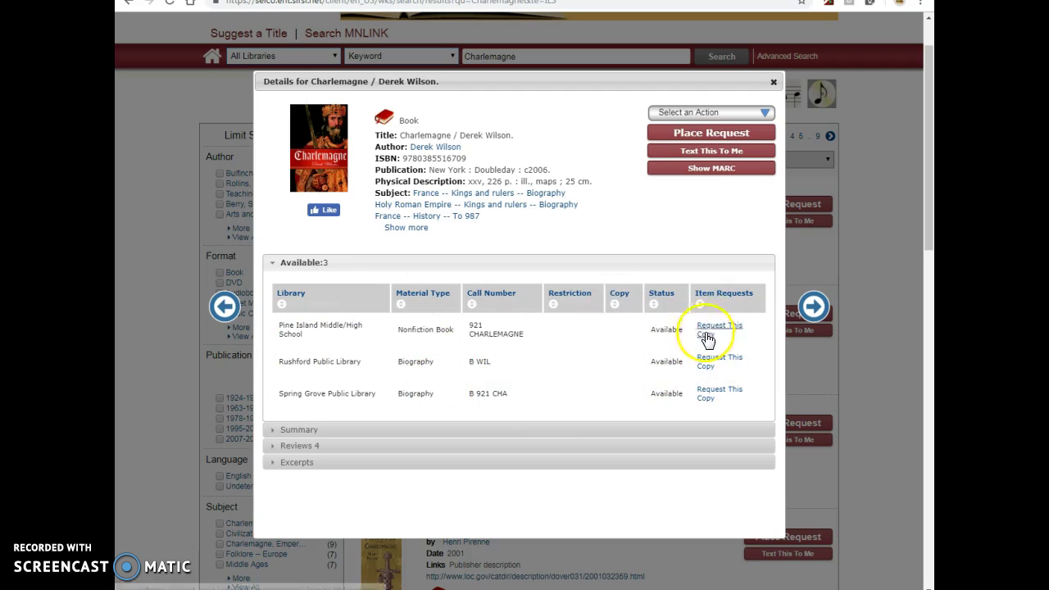
scroll(703, 349, "down", 1)
scroll(696, 352, "up", 2)
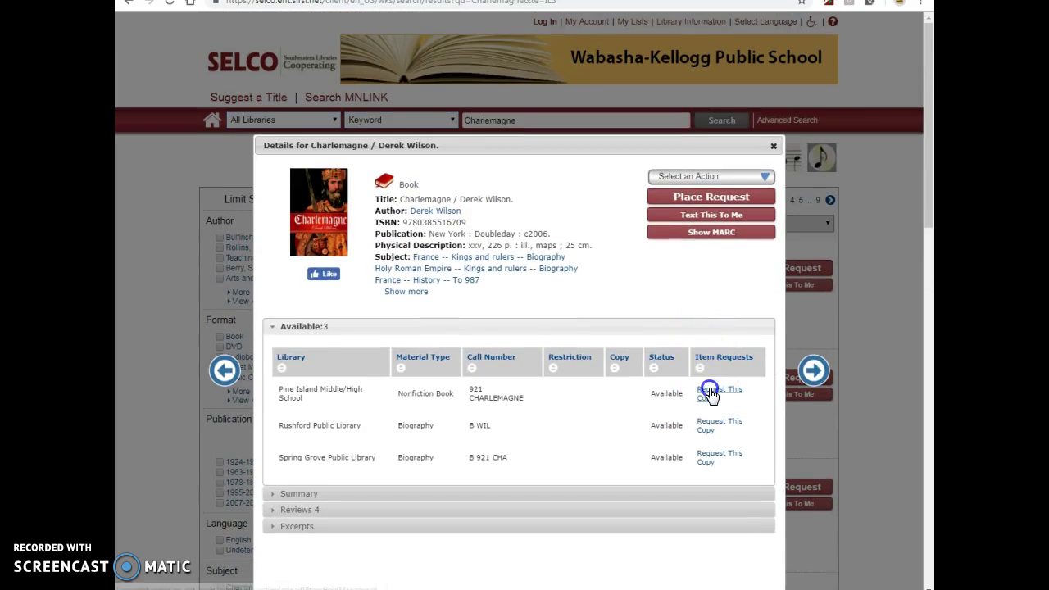
left_click(709, 391)
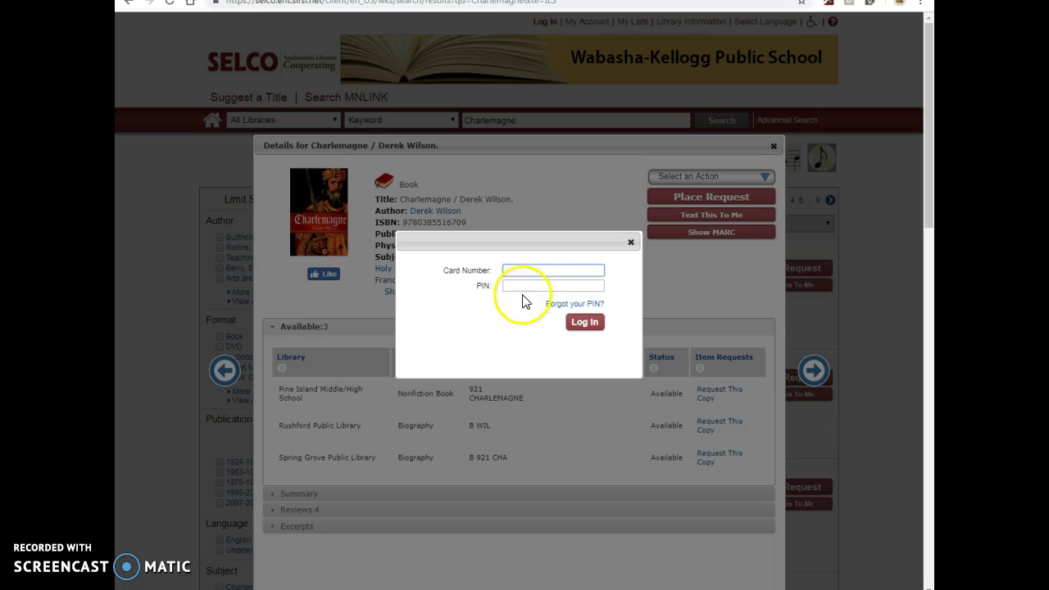
left_click(631, 243)
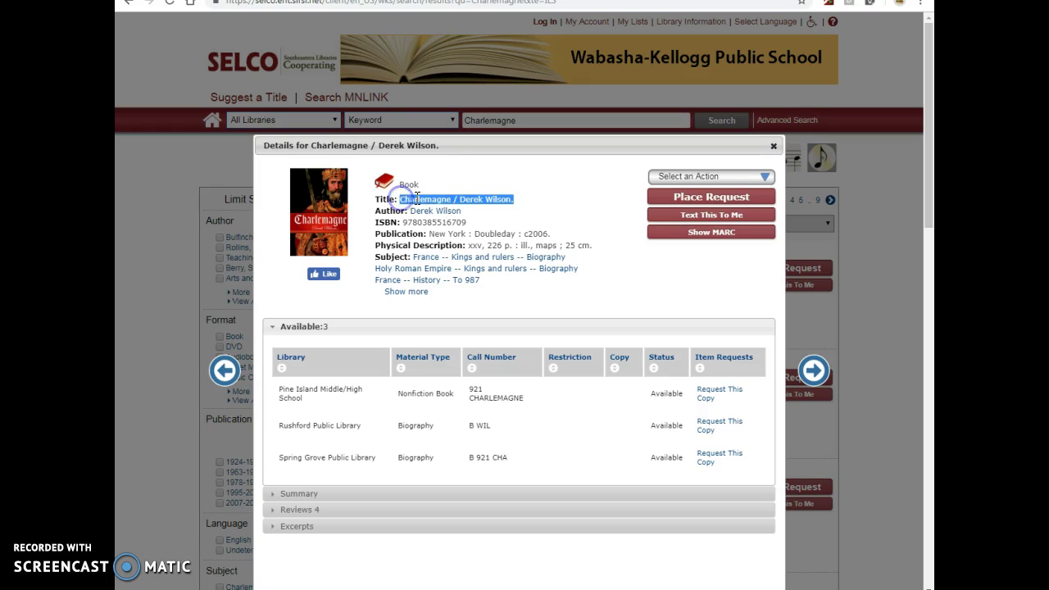
Copy the book's title line from the catalog details and open the EasyBib citation generator in a new tab.
right_click(417, 198)
left_click(429, 204)
key("ctrl+t")
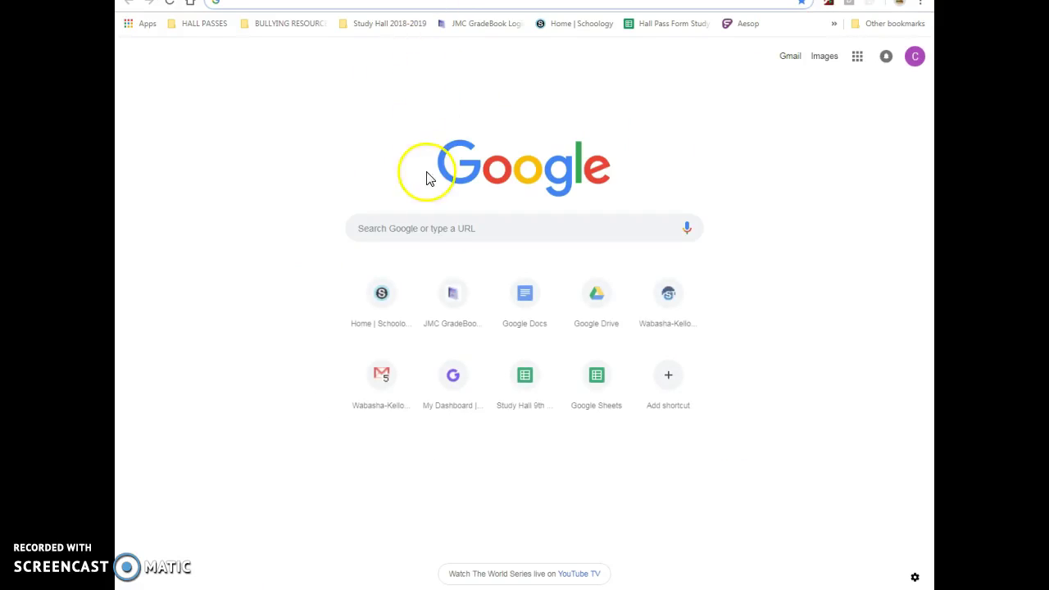
left_click(425, 233)
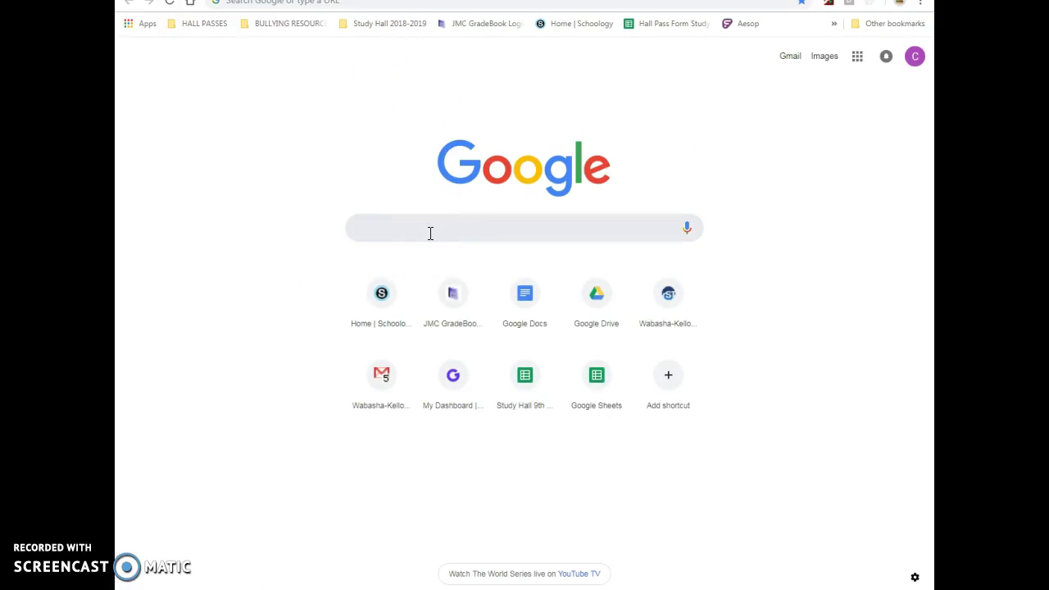
type("eas")
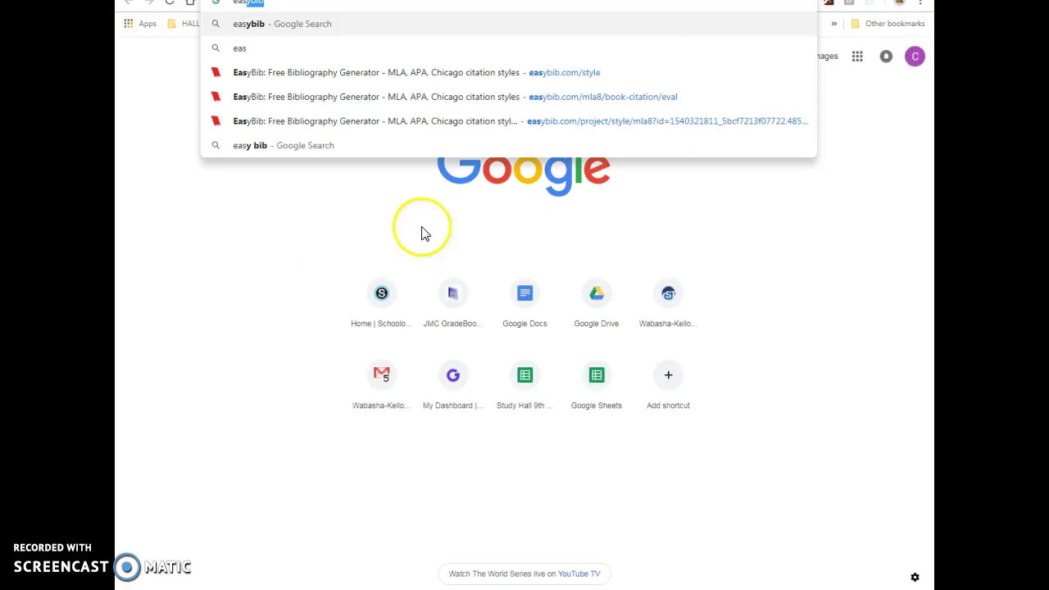
left_click(388, 83)
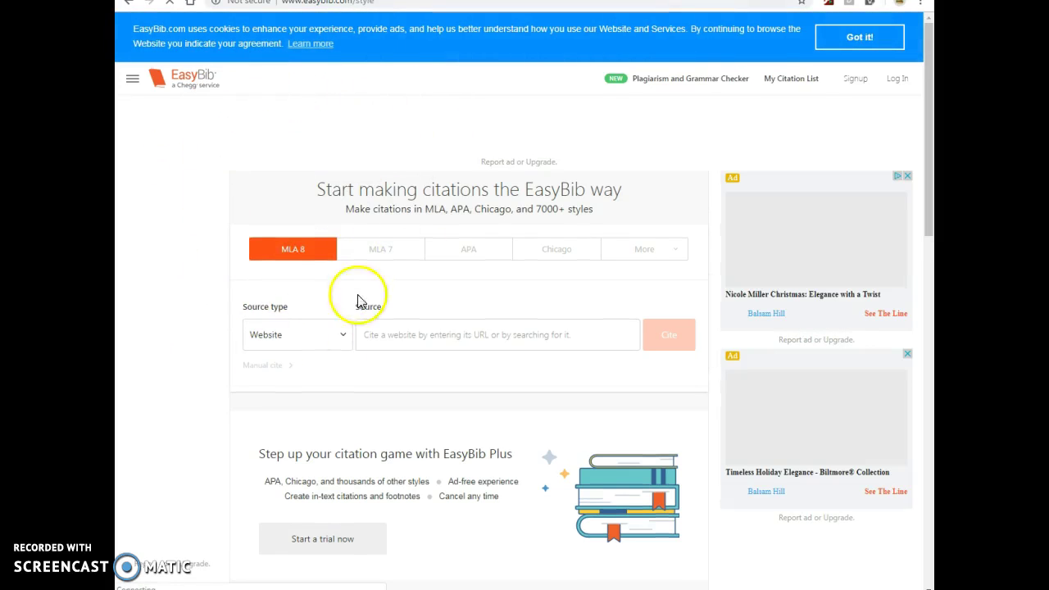
Set the source type to Book and search for the copied title line to cite in MLA 8.
left_click(342, 347)
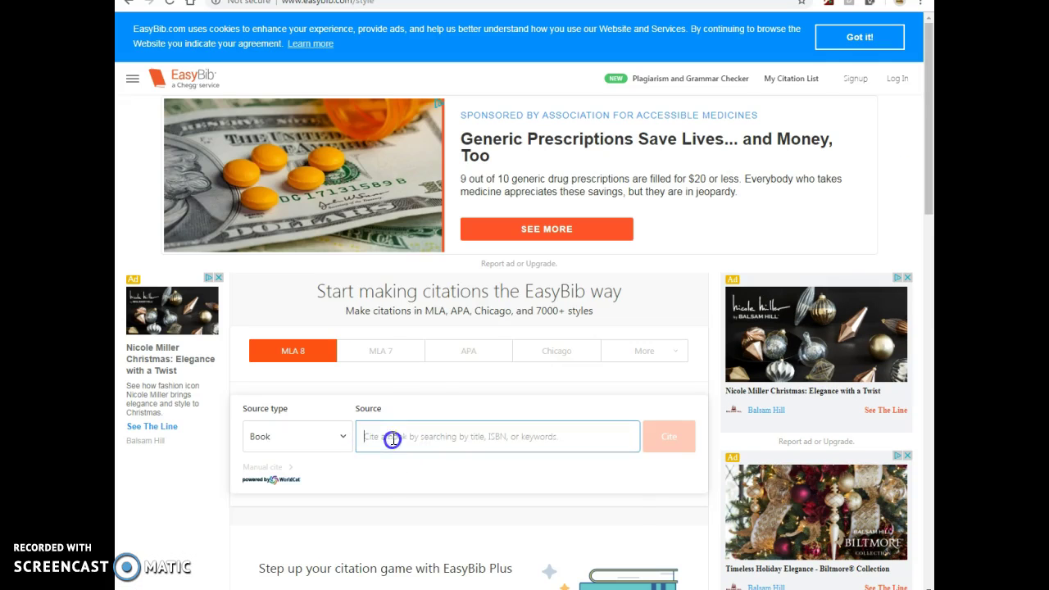
left_click(392, 437)
right_click(392, 436)
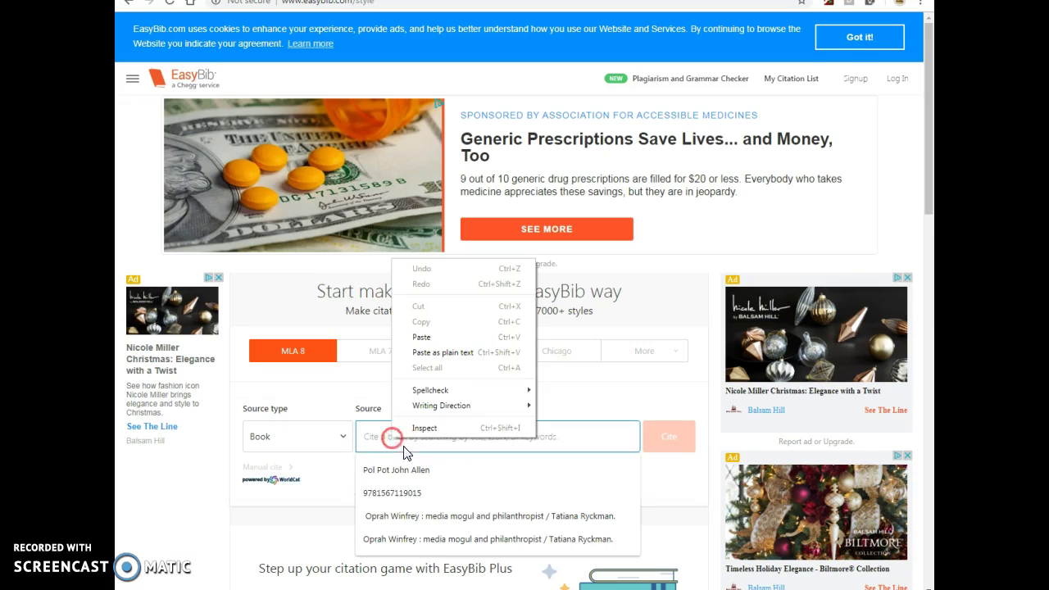
left_click(421, 337)
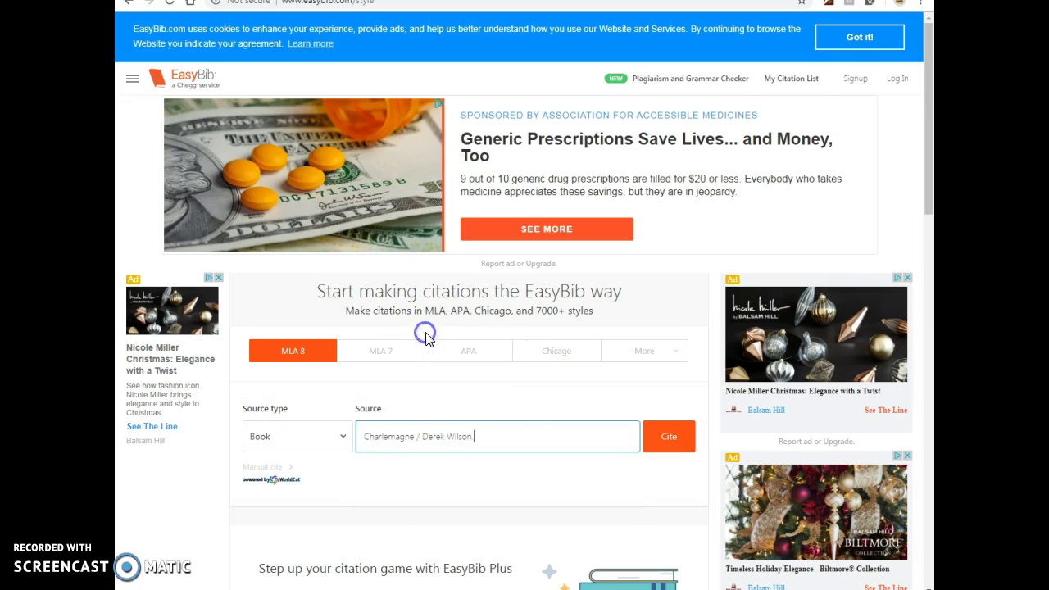
left_click(676, 441)
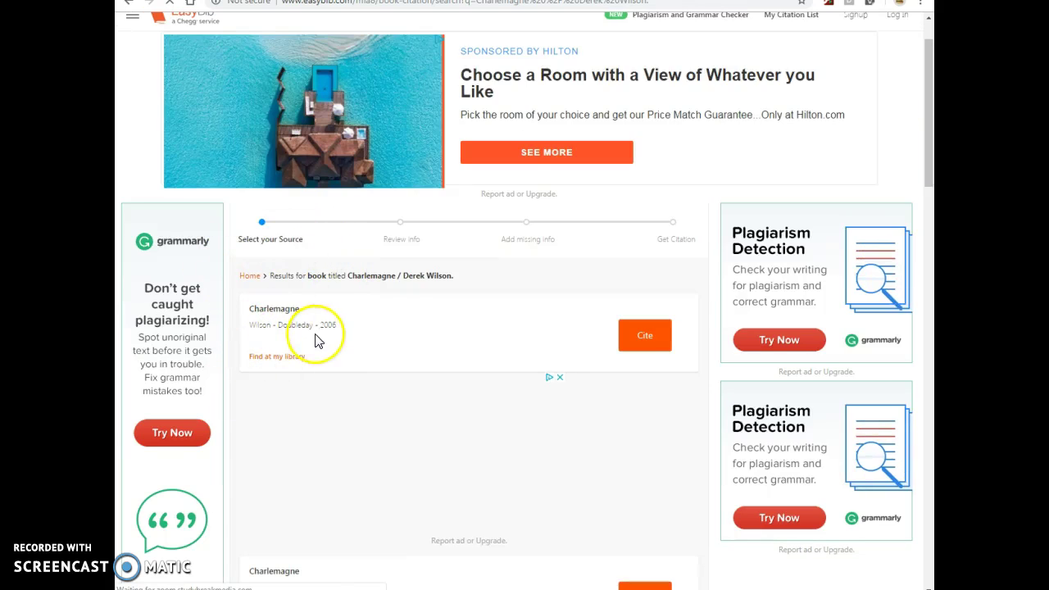
Cite the 2006 Doubleday edition of "Charlemagne", accept its found book information and complete the citation.
left_click(650, 338)
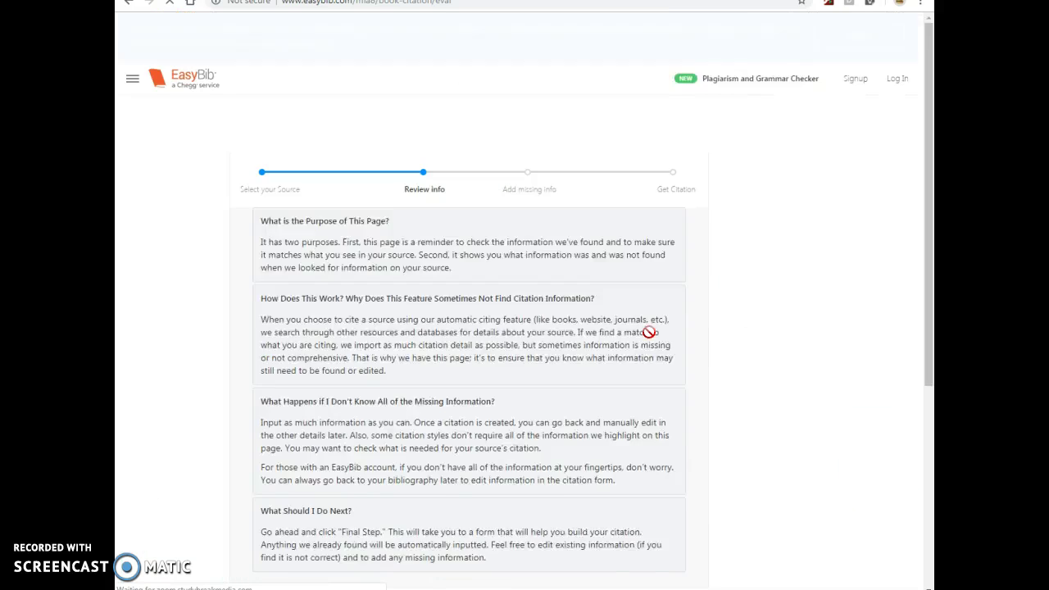
scroll(632, 300, "down", 3)
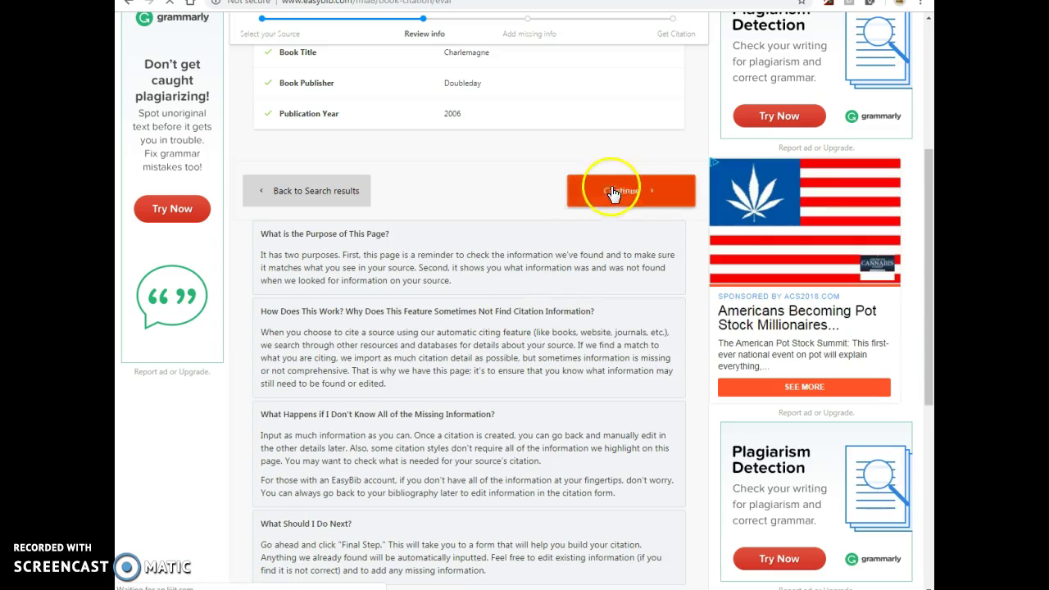
left_click(623, 188)
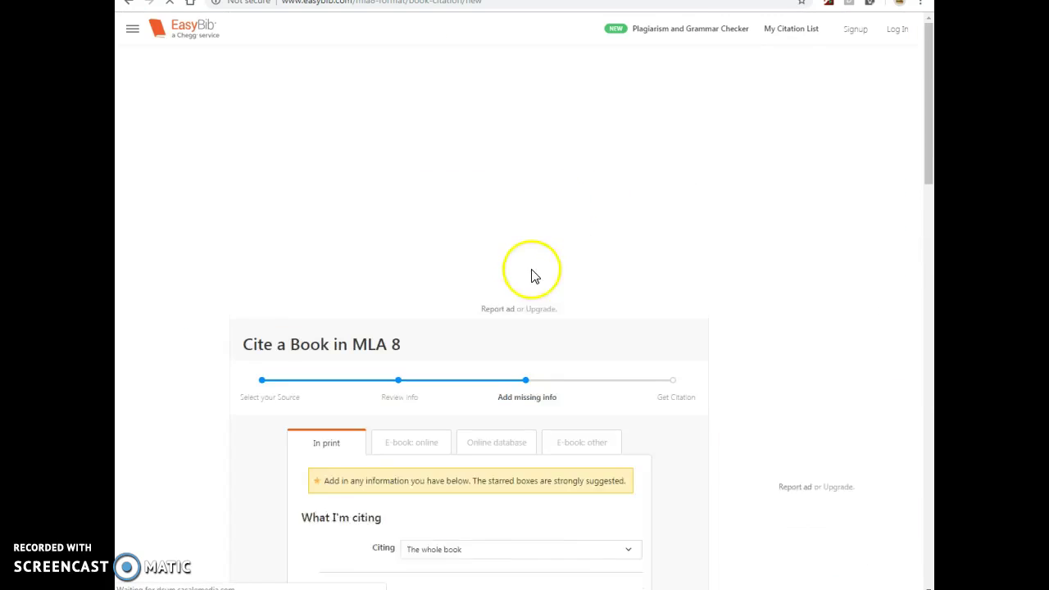
scroll(497, 306, "down", 5)
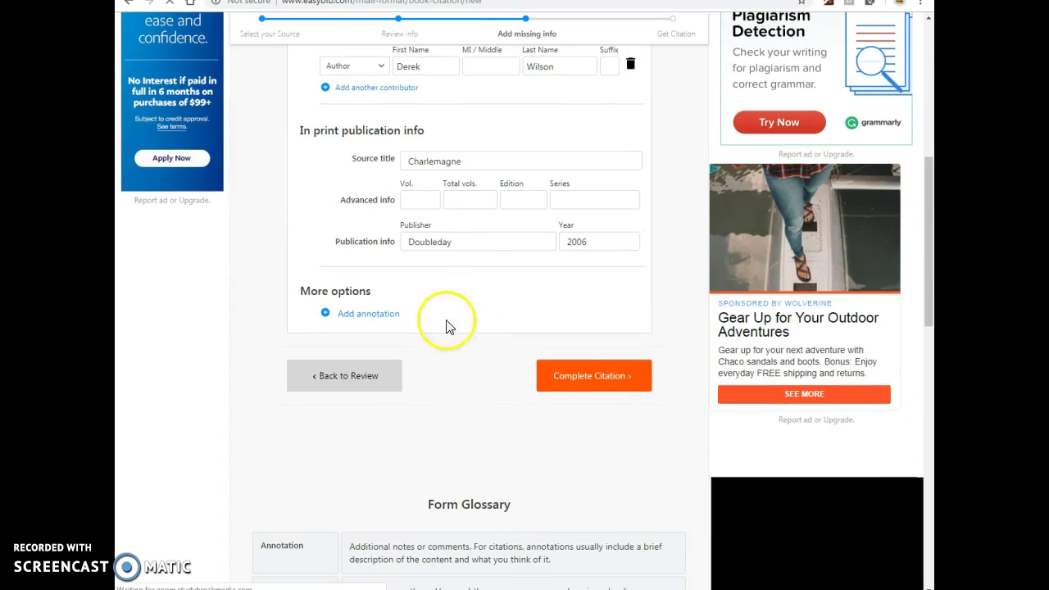
left_click(564, 376)
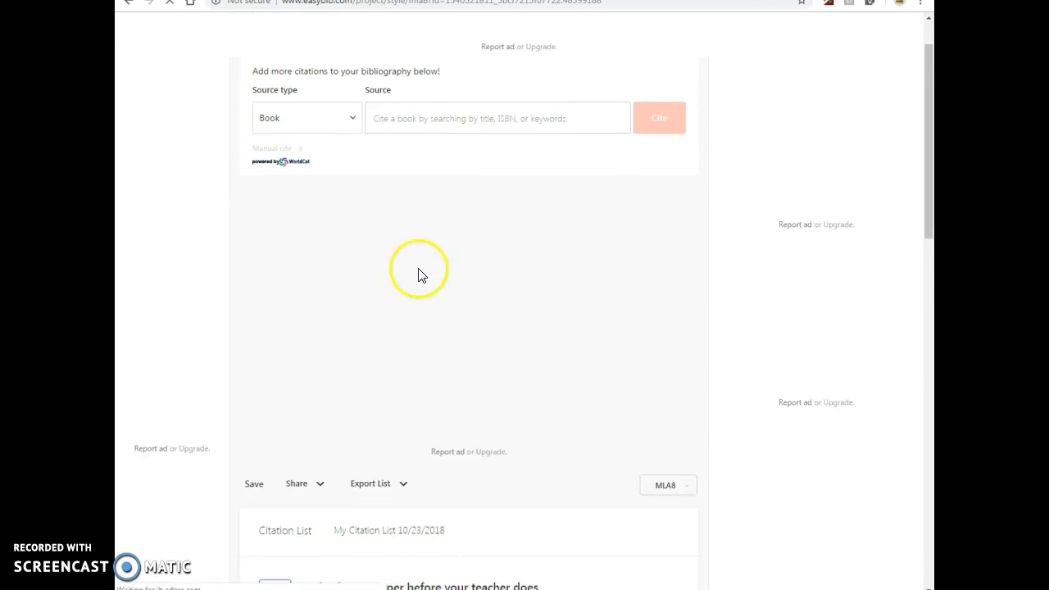
Copy the finished "Charlemagne" book citation from the citation list.
scroll(418, 275, "down", 4)
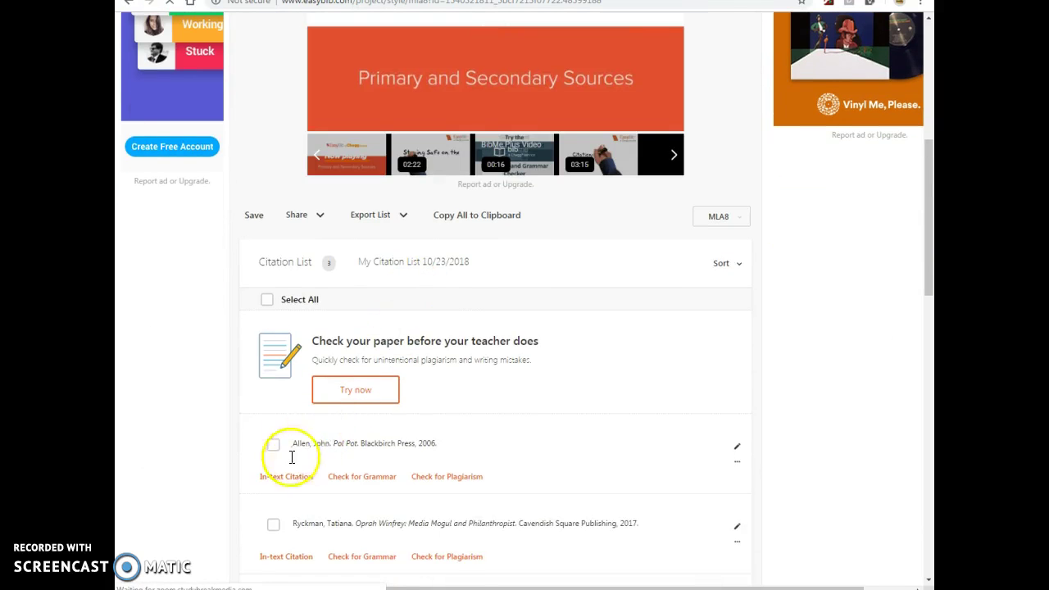
scroll(393, 418, "down", 1)
scroll(429, 377, "down", 2)
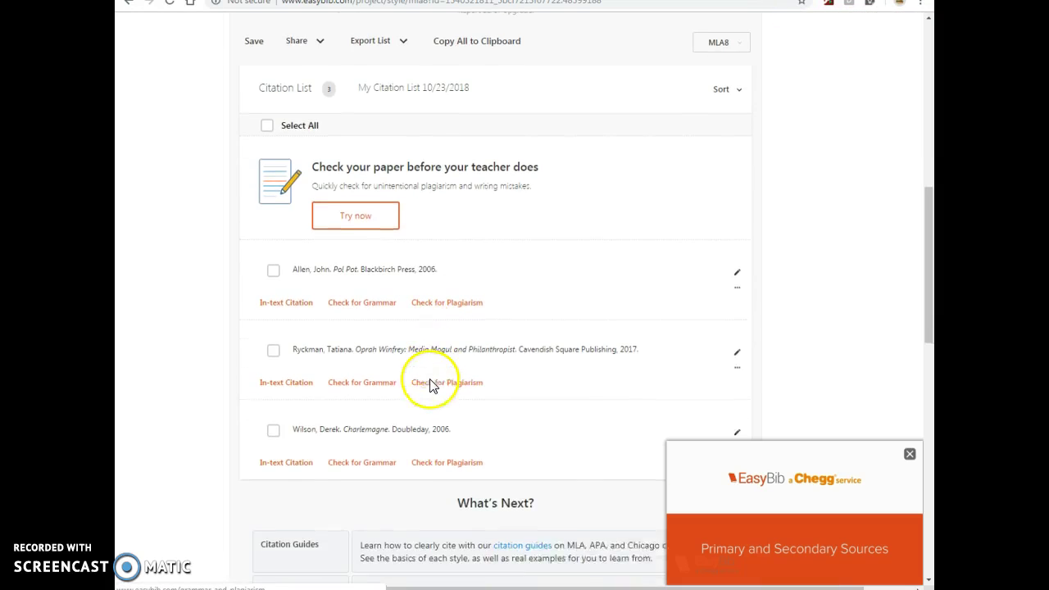
left_click_drag(295, 412, 462, 416)
right_click(380, 413)
left_click(395, 419)
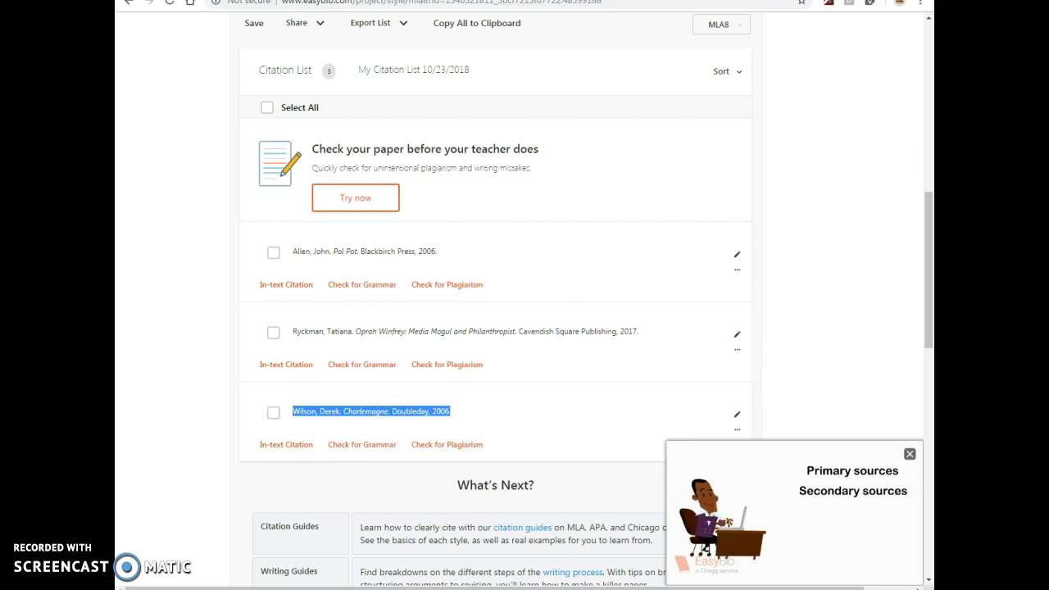
Return to the works cited document and paste the book citation under the Book Source heading.
key("ctrl+Tab")
key("ctrl+Tab")
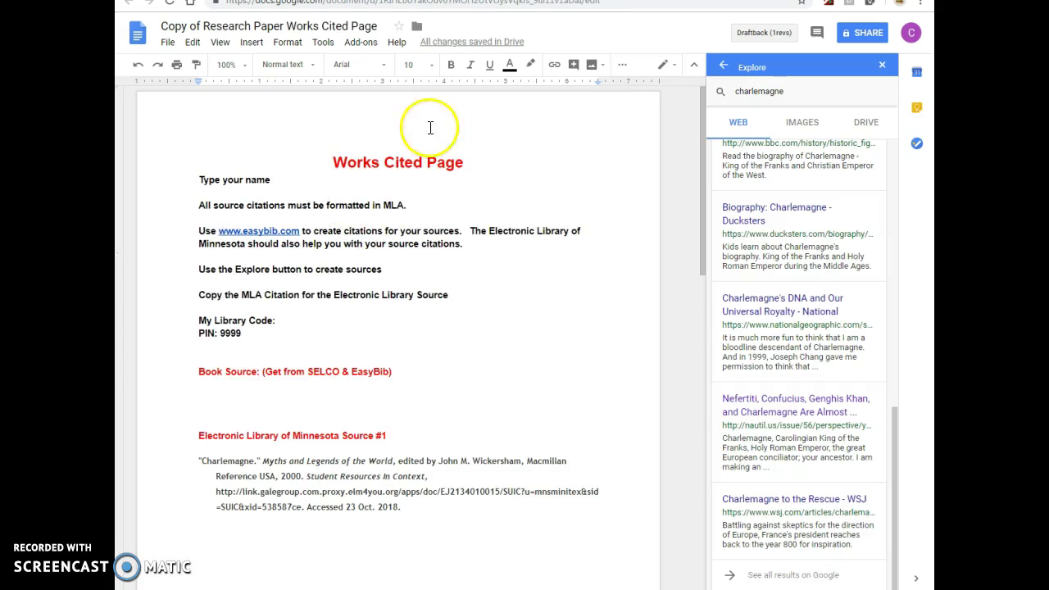
left_click(219, 409)
right_click(231, 396)
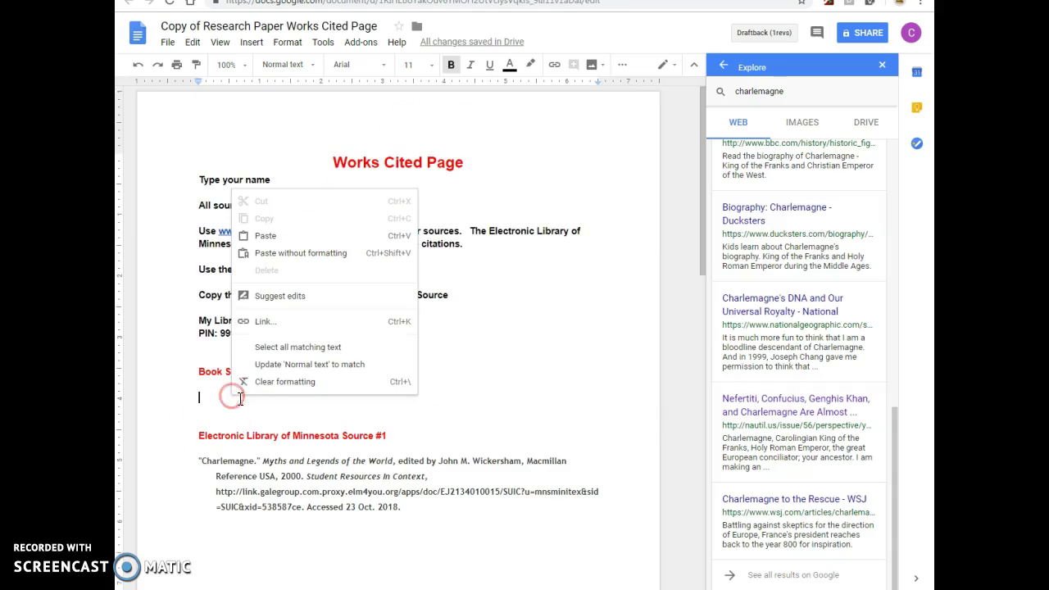
left_click(295, 238)
left_click(420, 420)
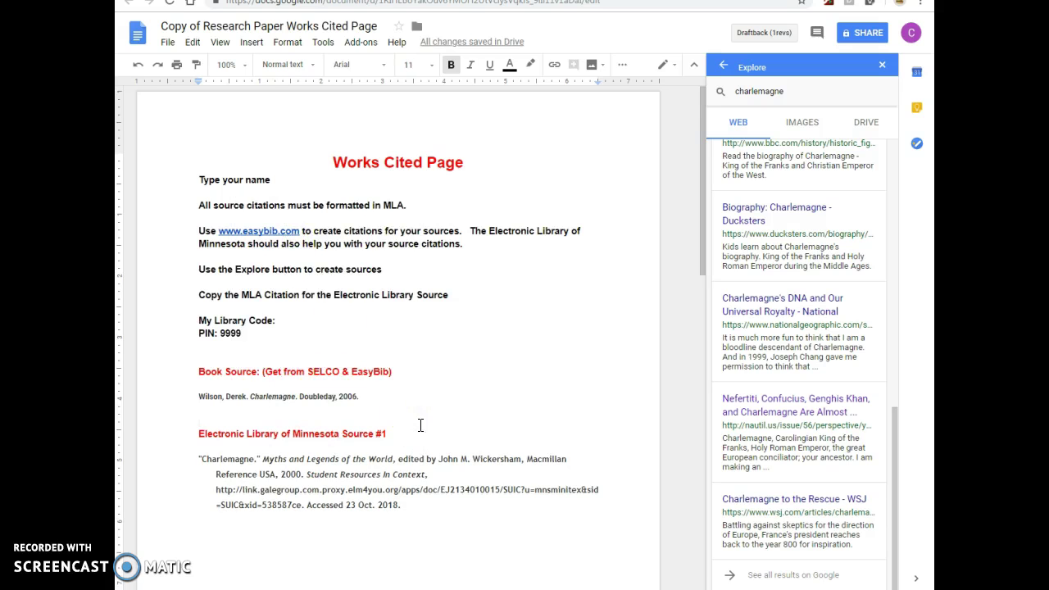
Review the works cited page from the Book Source citation through the Extra Source headings, then the instructions and My Library Code line.
scroll(421, 425, "down", 10)
scroll(431, 400, "down", 5)
left_click(280, 303)
left_click(278, 282)
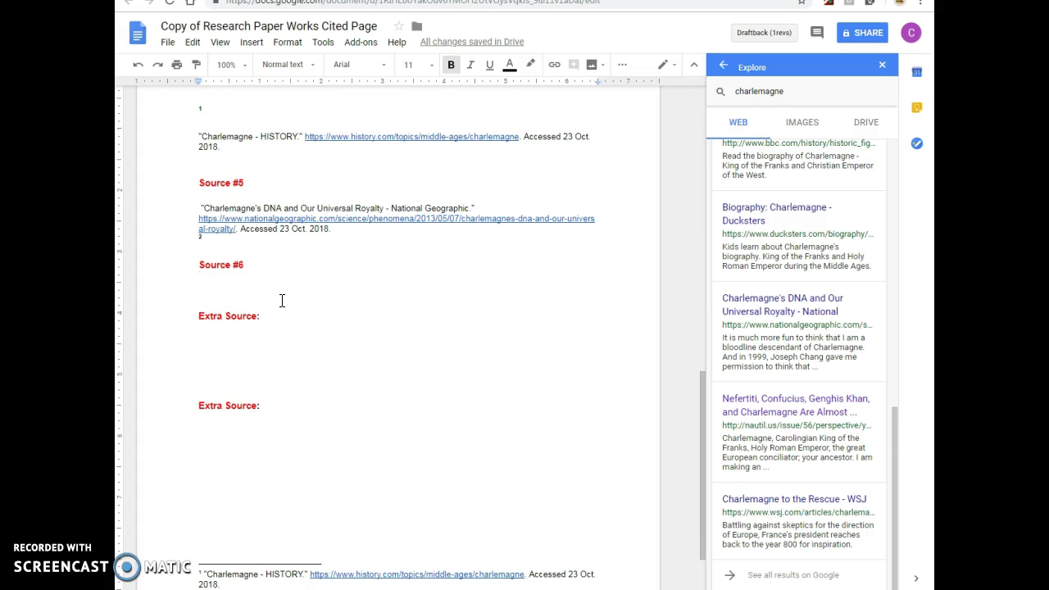
left_click(358, 251)
scroll(361, 253, "down", 3)
scroll(361, 254, "up", 15)
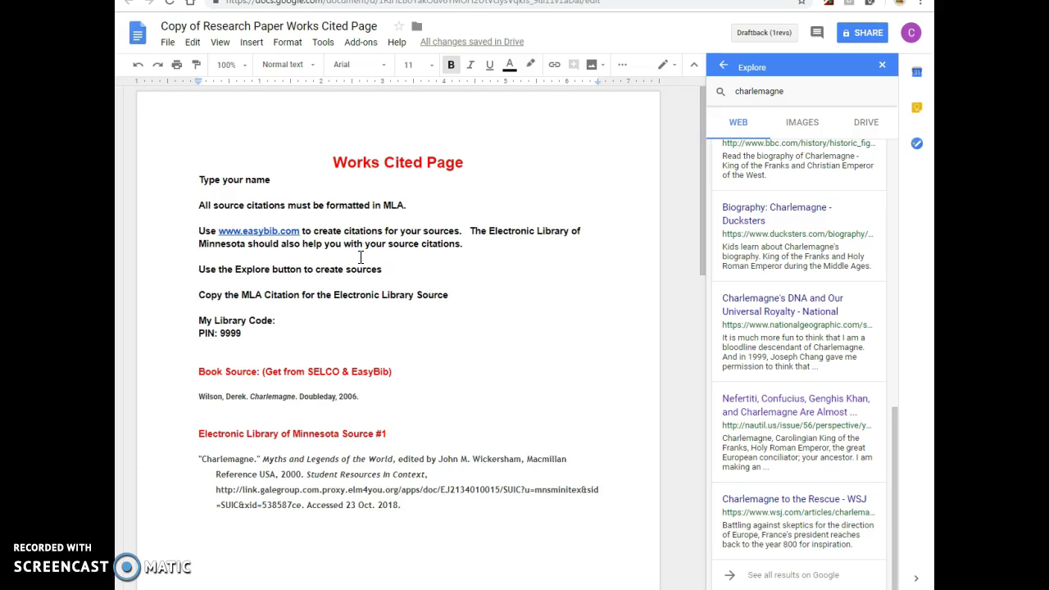
left_click(386, 247)
scroll(328, 270, "down", 3)
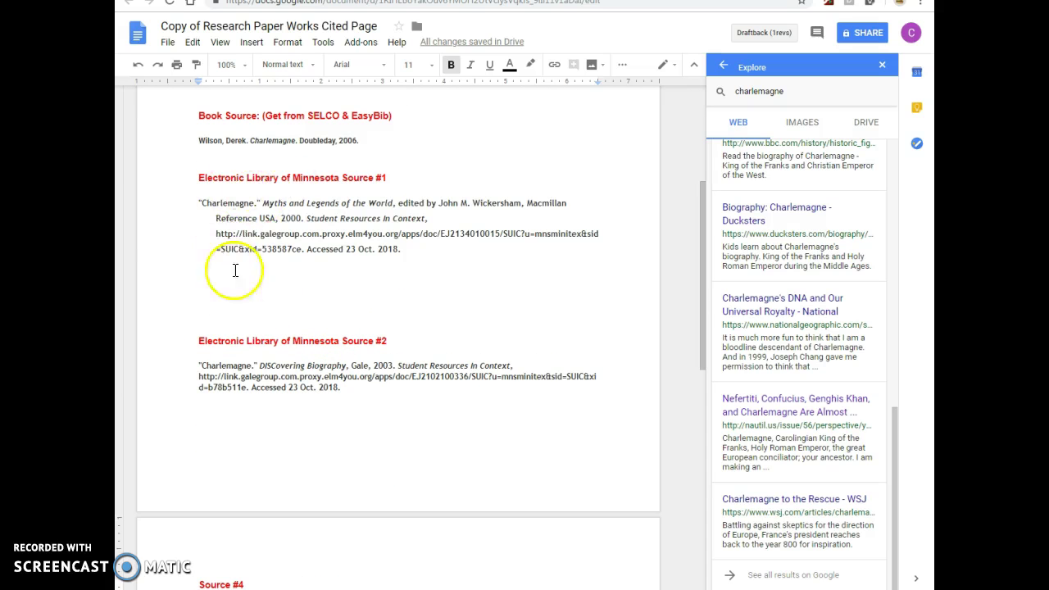
scroll(298, 250, "up", 3)
scroll(304, 254, "down", 3)
scroll(305, 254, "up", 3)
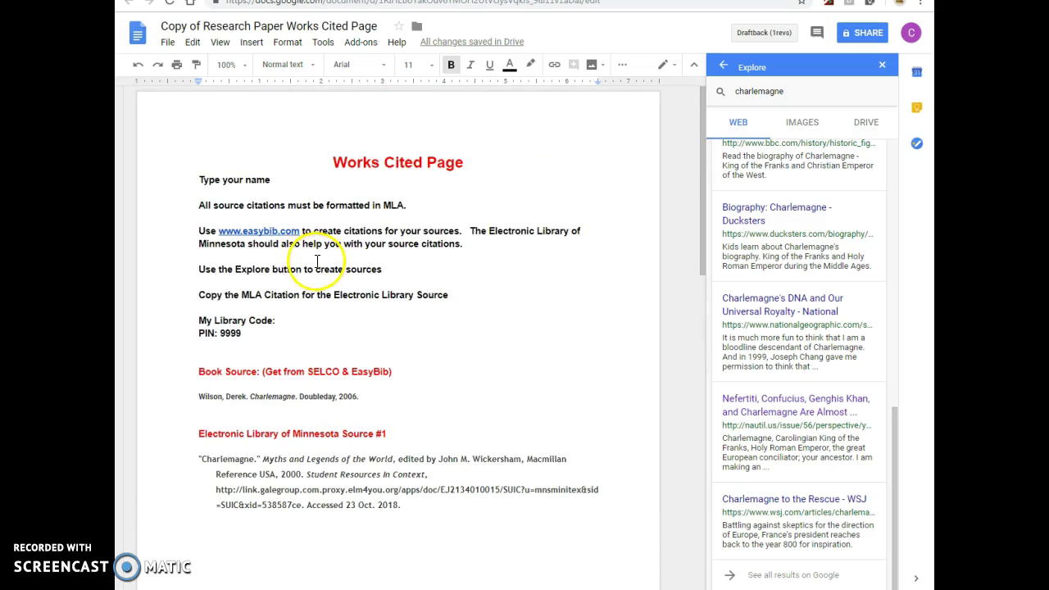
scroll(313, 258, "down", 2)
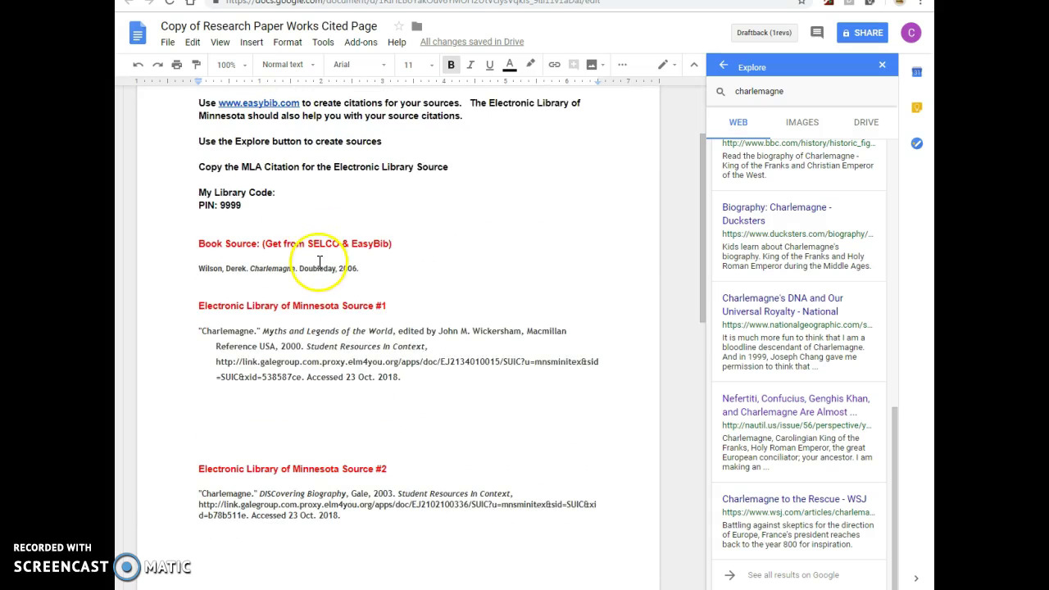
scroll(319, 260, "up", 2)
left_click(287, 320)
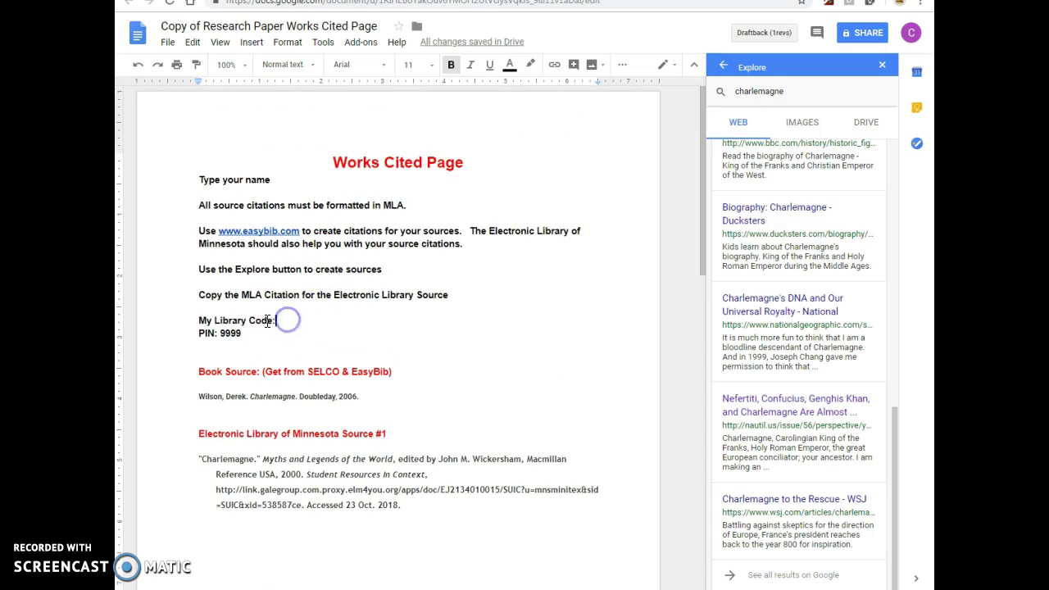